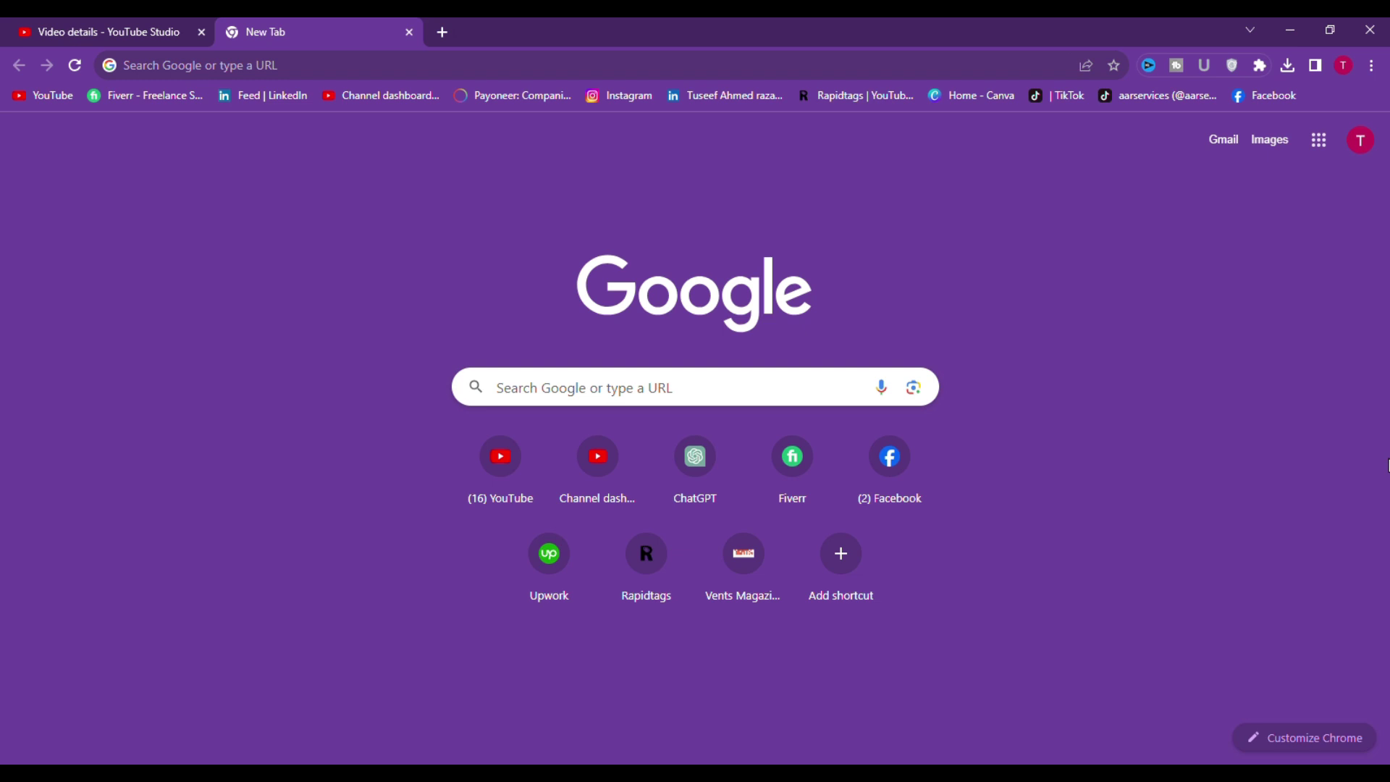
# Open the TubeBuddy account sign-in page at tubebuddy.com/signin?ReturnUrl=%2Faccount.
pyautogui.hotkey('ctrl', 'l')
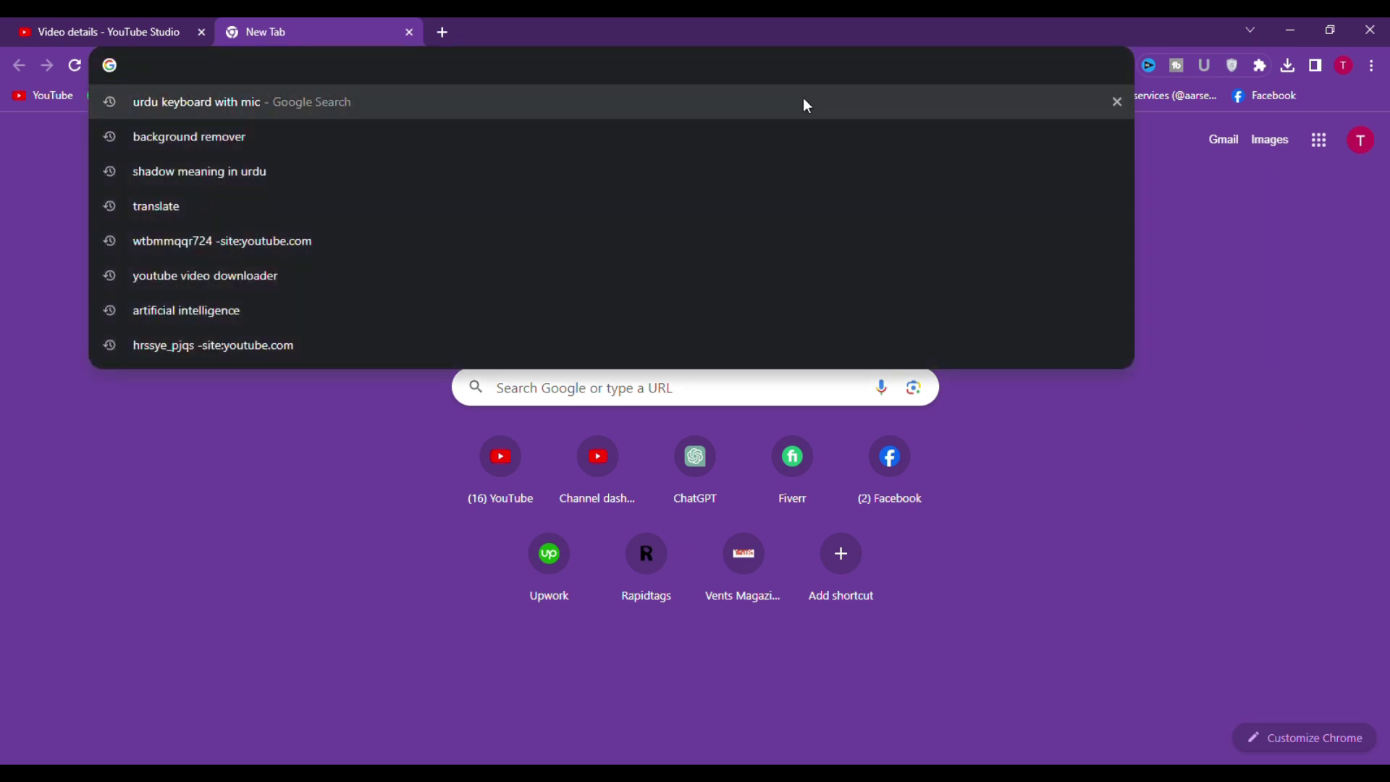
pyautogui.write('tubebuddy.com/signin?ReturnUrl=%2Faccount')
pyautogui.press('Return')
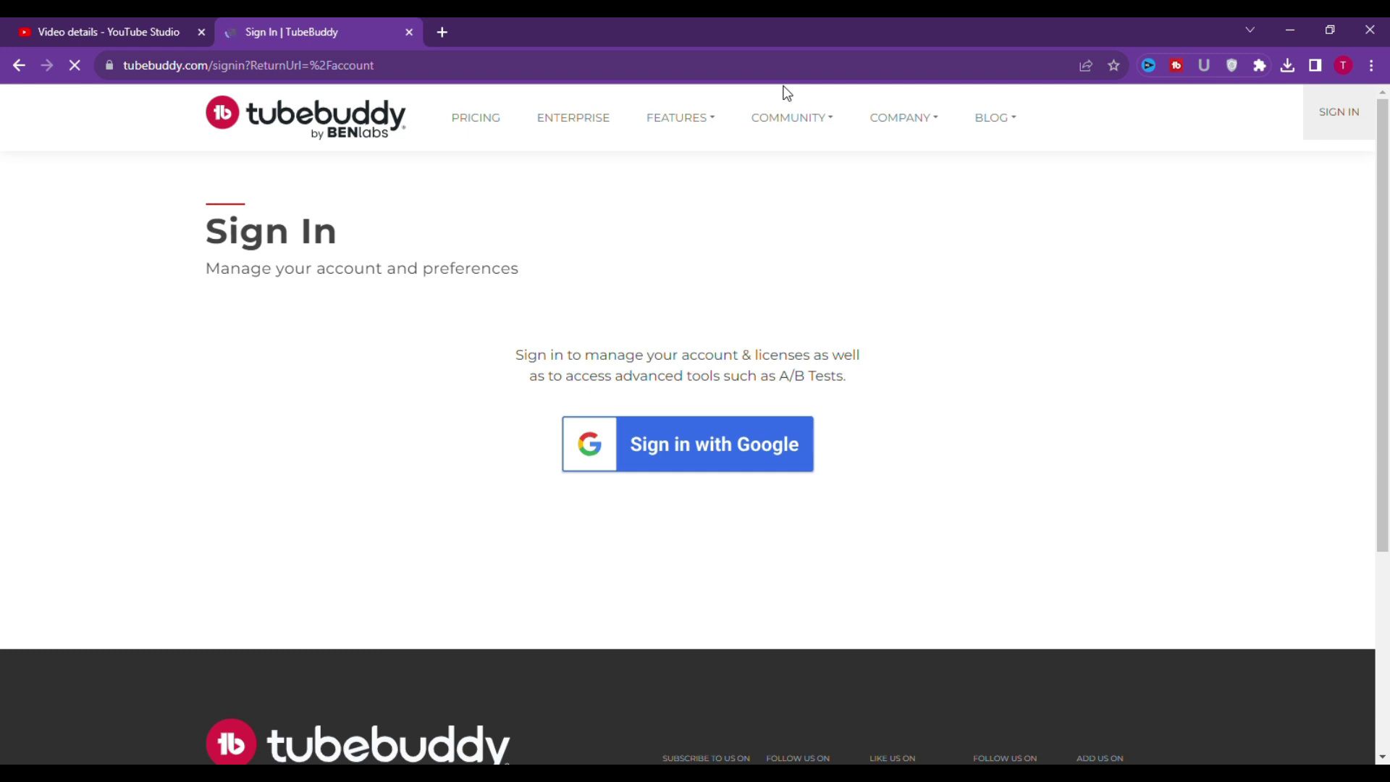
# Search Google for "tubebuddy extension" and open the TubeBuddy listing in the Chrome Web Store.
pyautogui.click(686, 68)
pyautogui.doubleClick(596, 72)
pyautogui.moveTo(596, 72); pyautogui.dragTo(254, 71)
pyautogui.press('BackSpace')
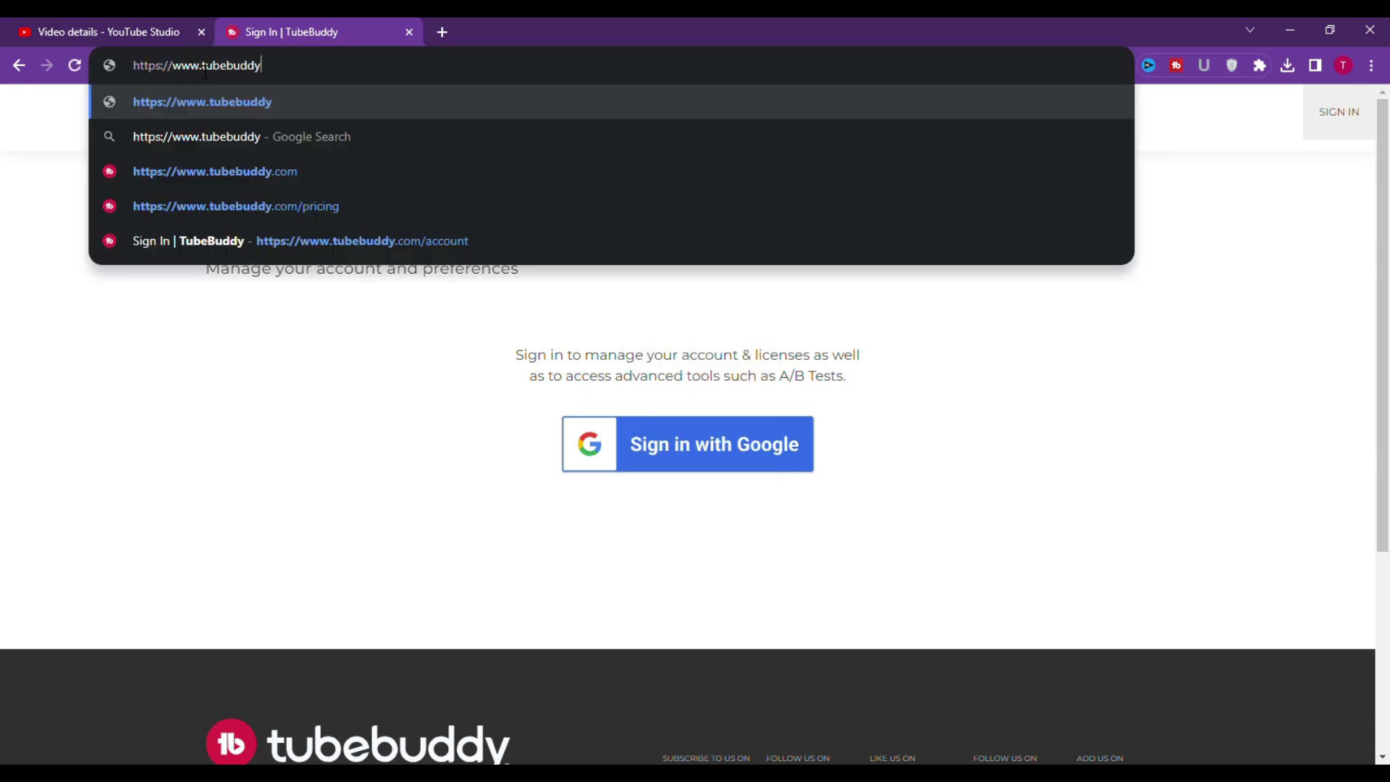
pyautogui.hotkey('shift', 'Home')
pyautogui.press('BackSpace')
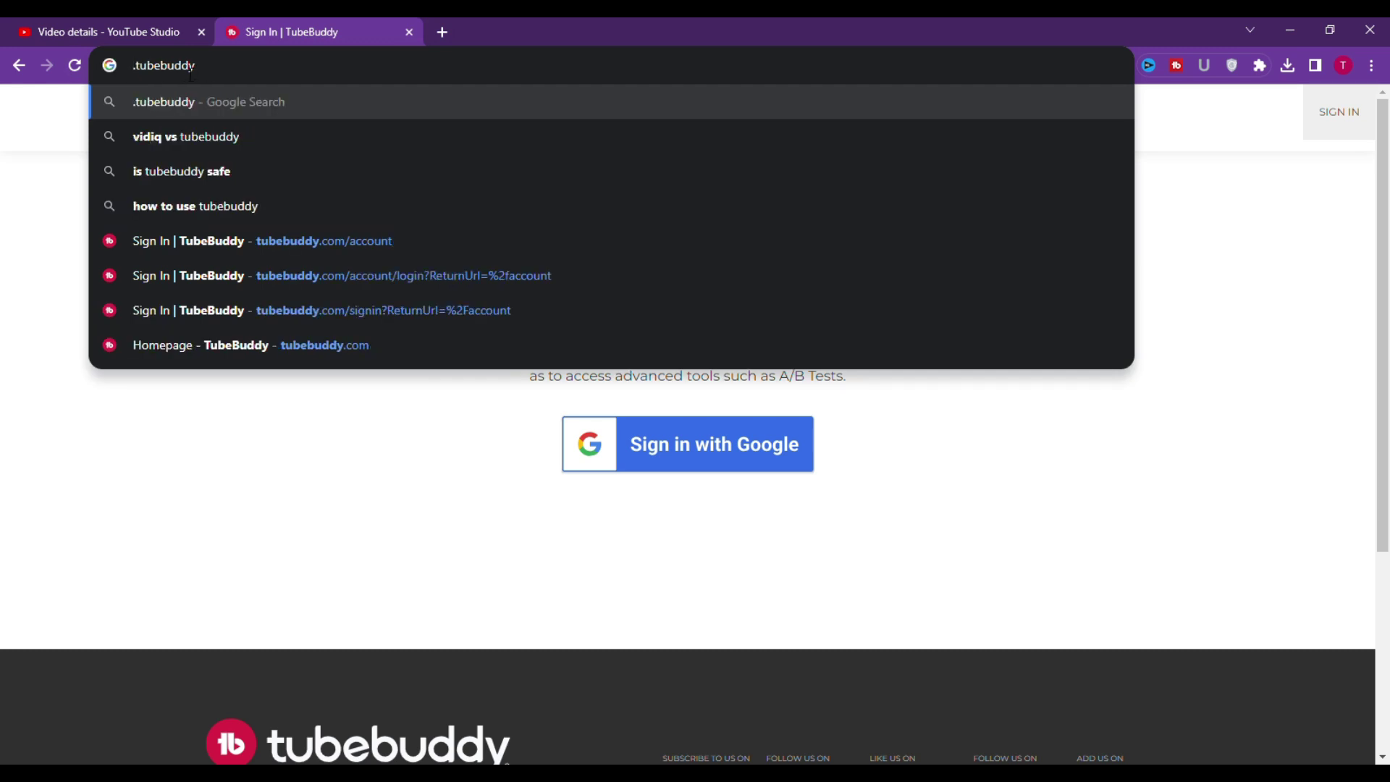
pyautogui.press('Delete')
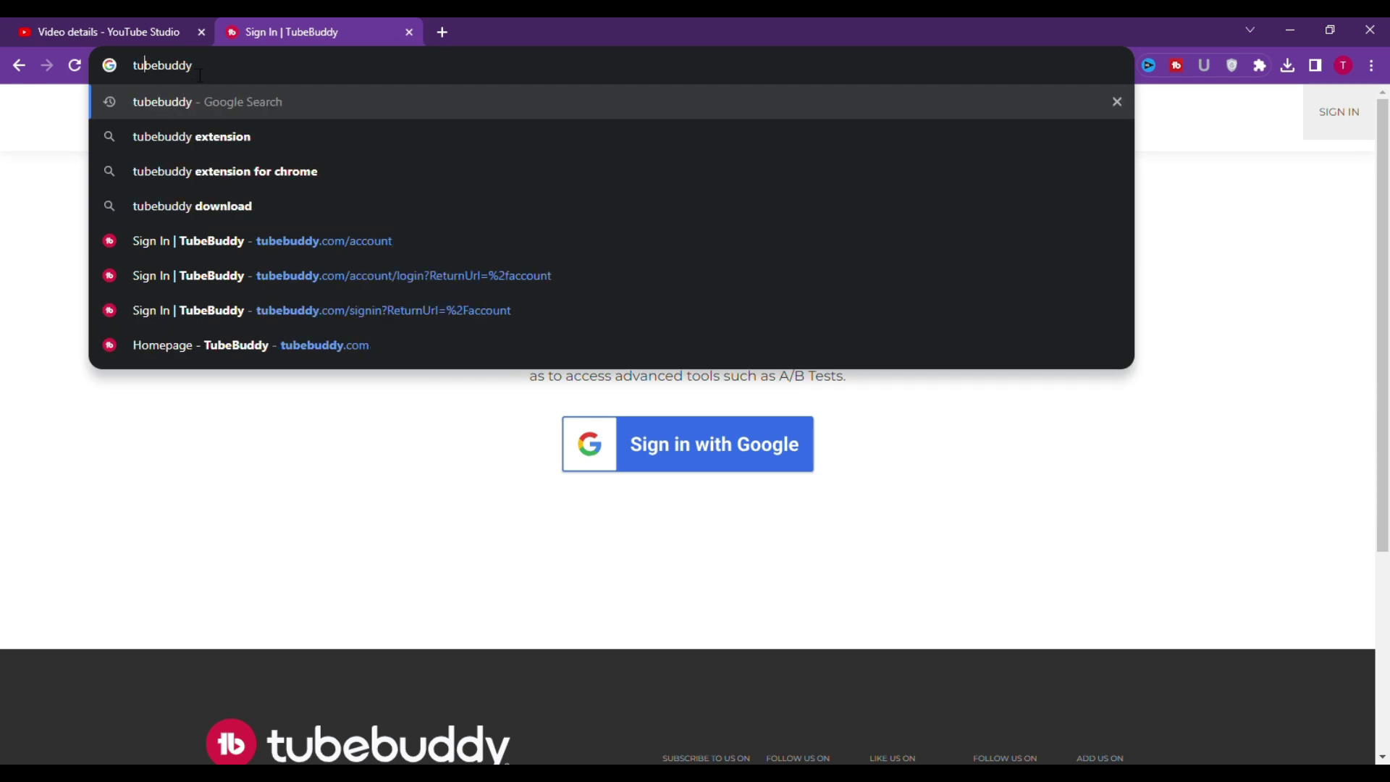
pyautogui.click(217, 135)
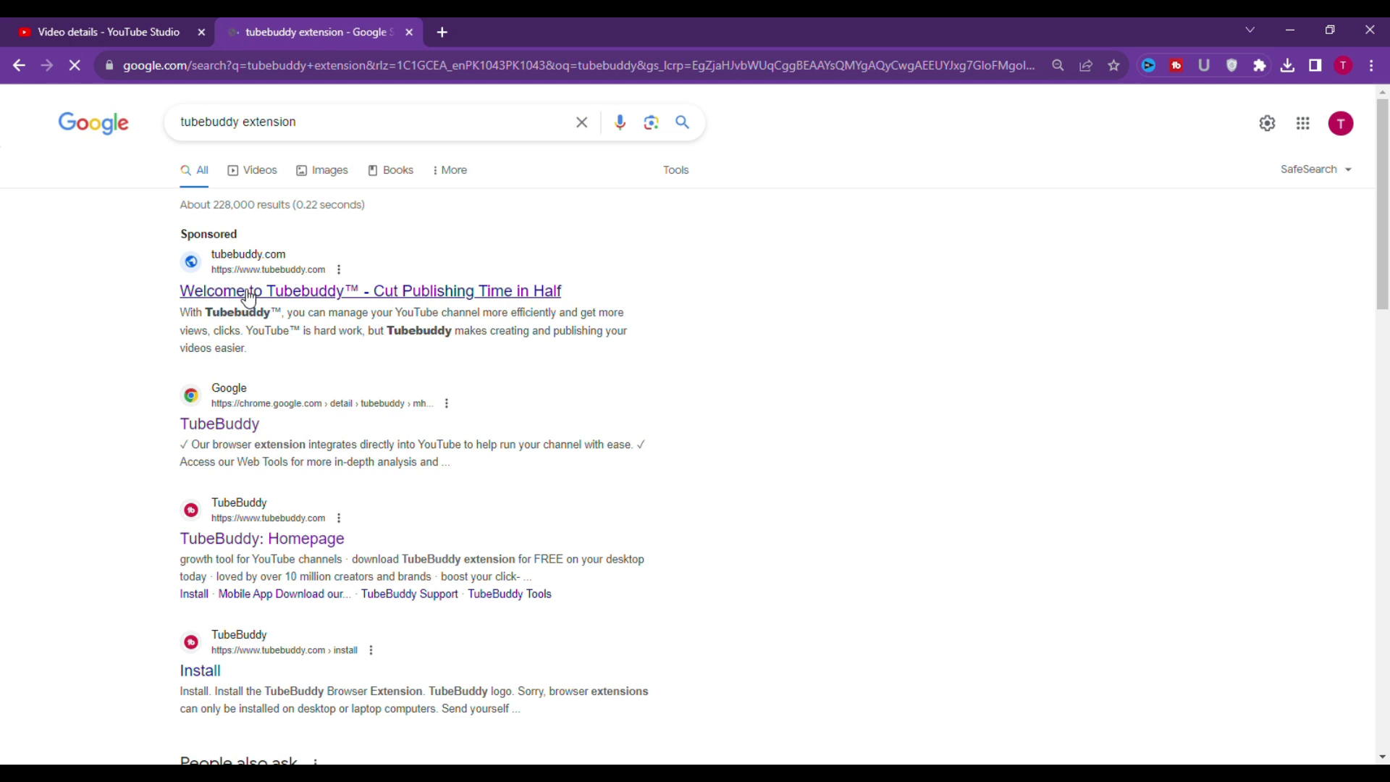
pyautogui.click(235, 420)
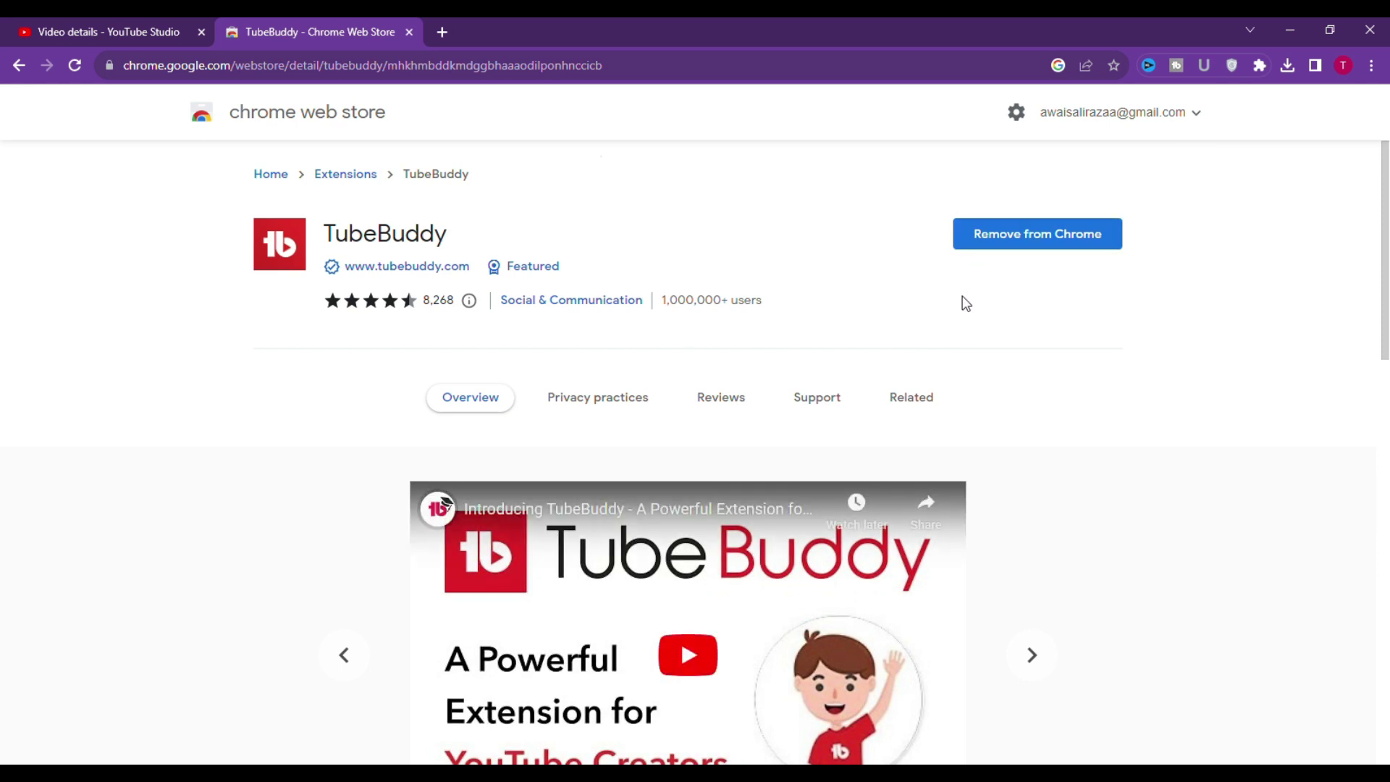
# Close the TubeBuddy Chrome Web Store page and open the YouTube home page in a new tab.
pyautogui.click(441, 33)
pyautogui.click(409, 32)
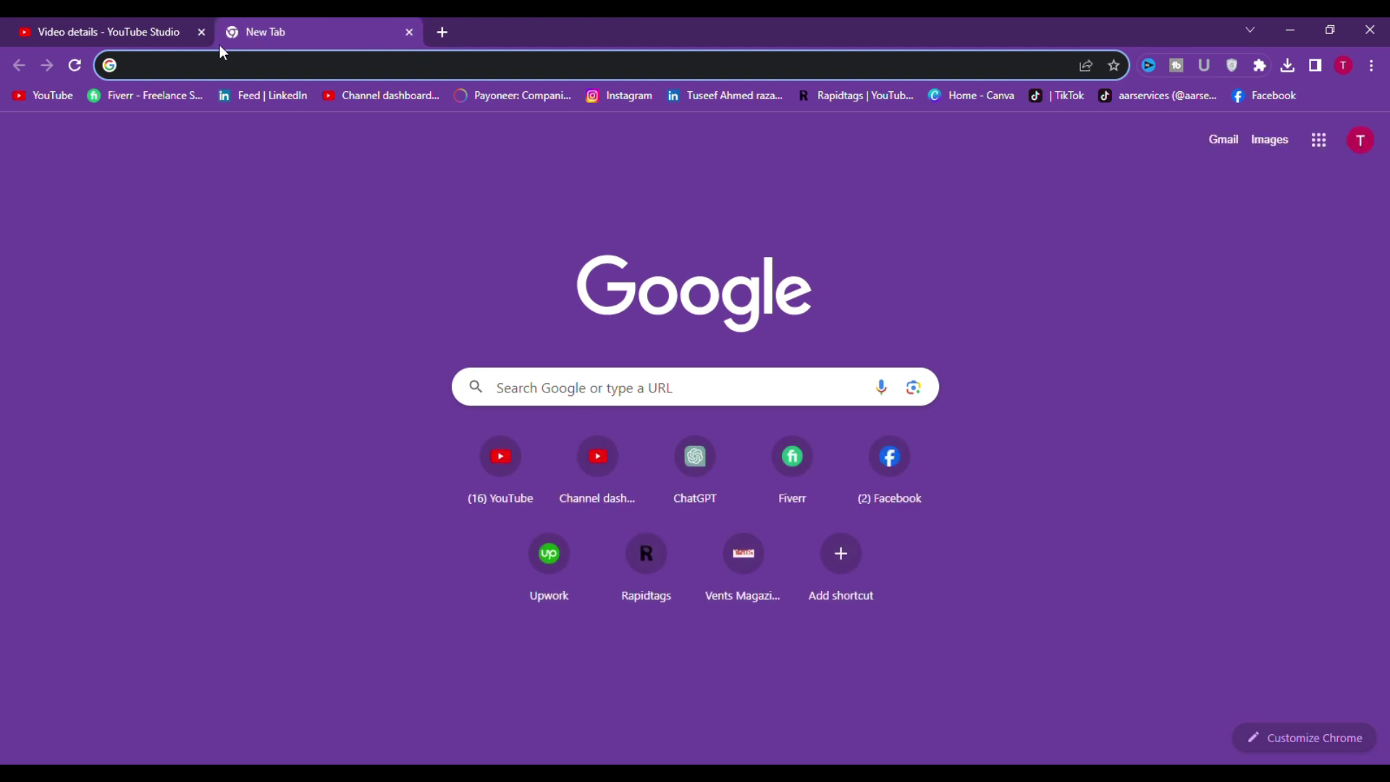
pyautogui.click(54, 95)
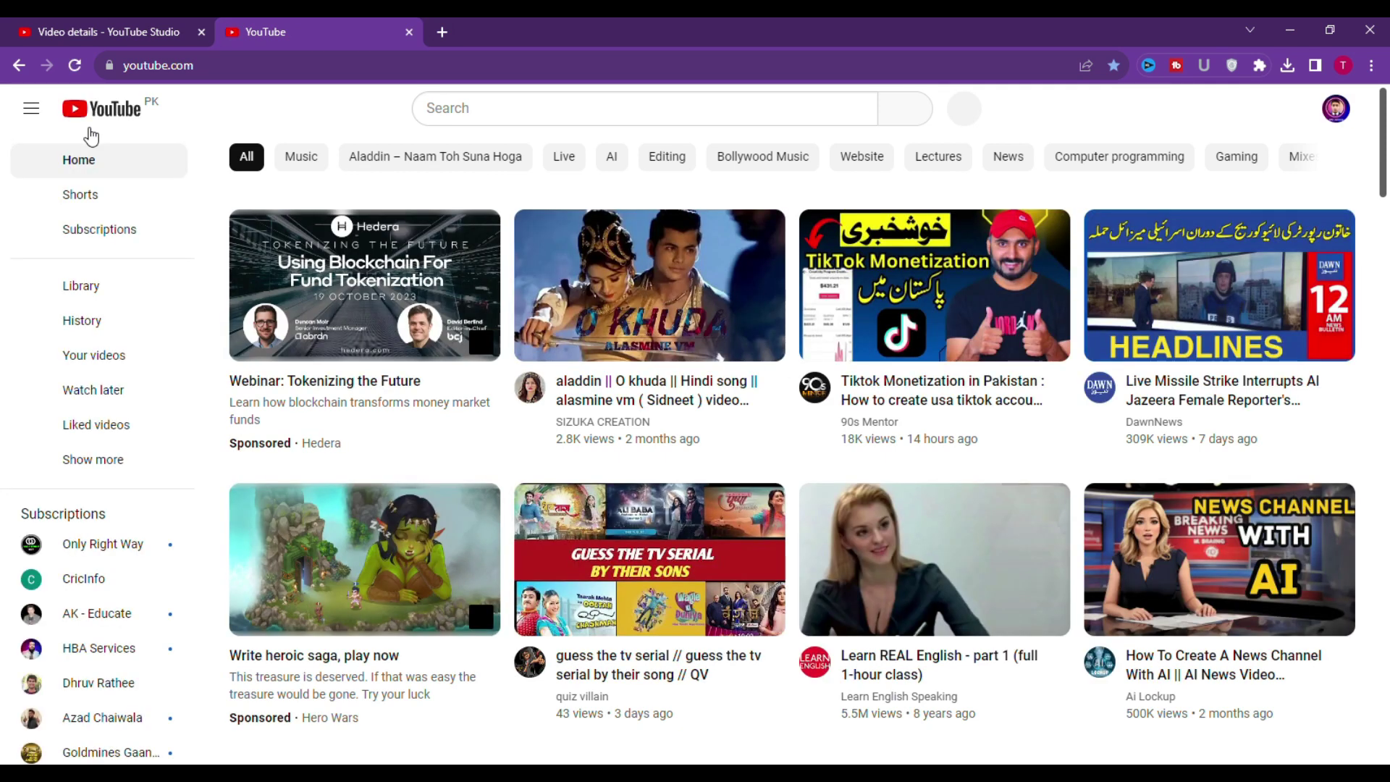
# Search YouTube for "how to increase views".
pyautogui.scroll(-5, 456, 398)
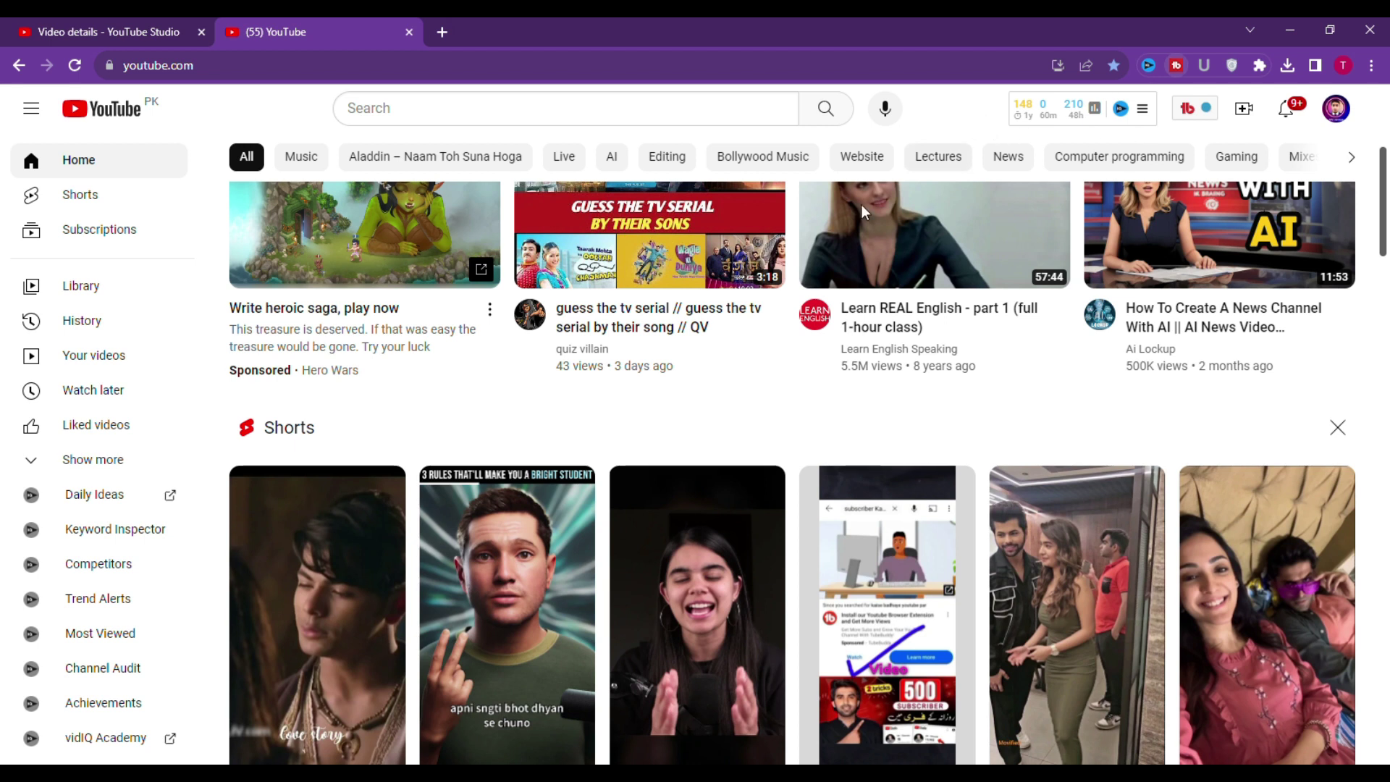
pyautogui.scroll(5, 861, 210)
pyautogui.click(541, 114)
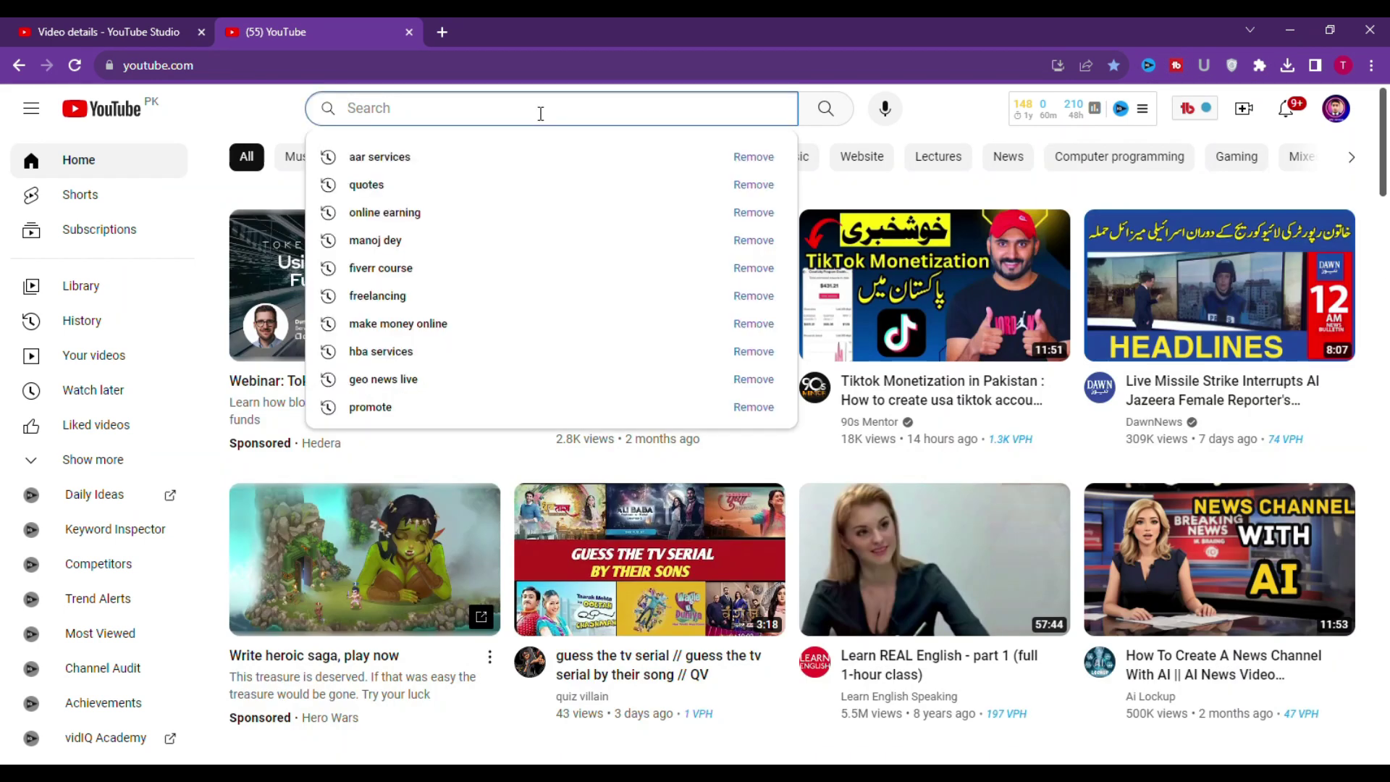
pyautogui.write('how to in')
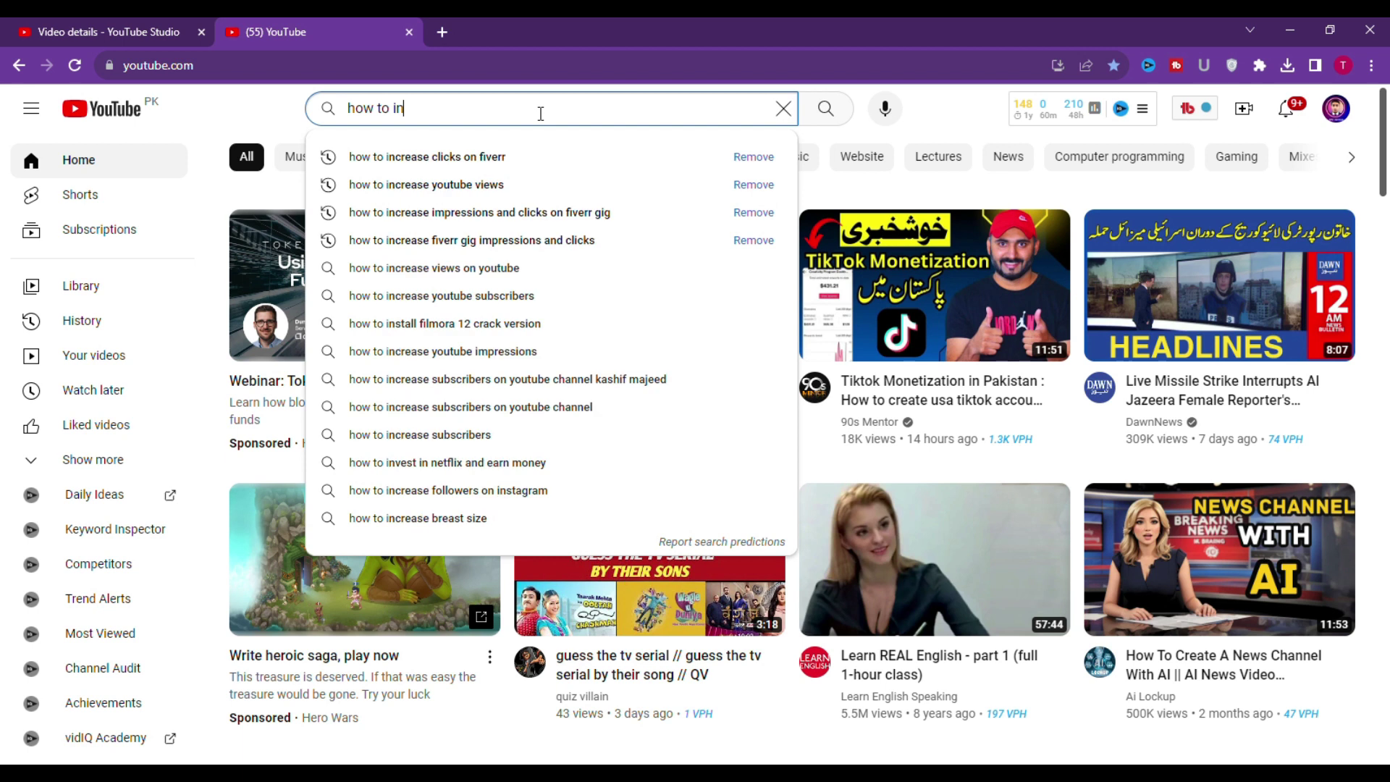
pyautogui.write('crease v')
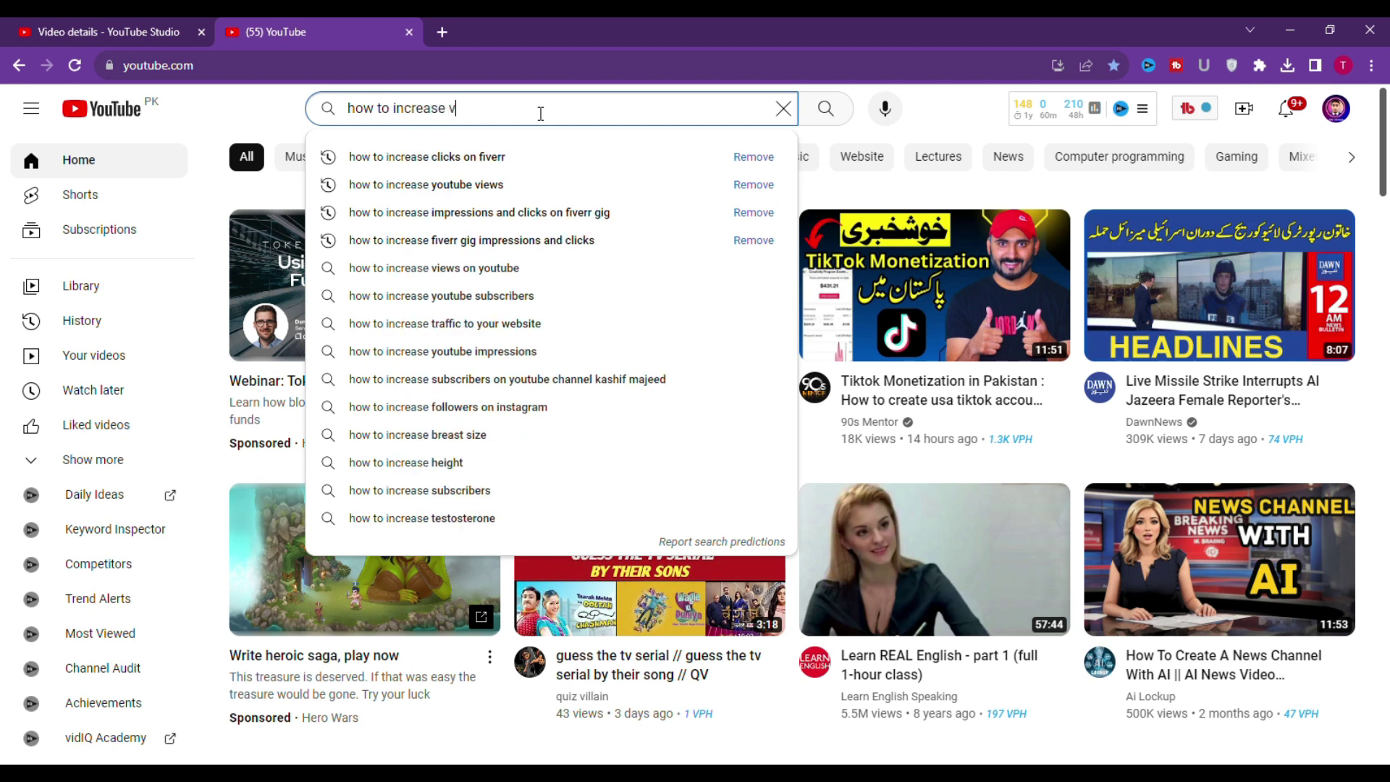
pyautogui.write('iews')
pyautogui.press('Return')
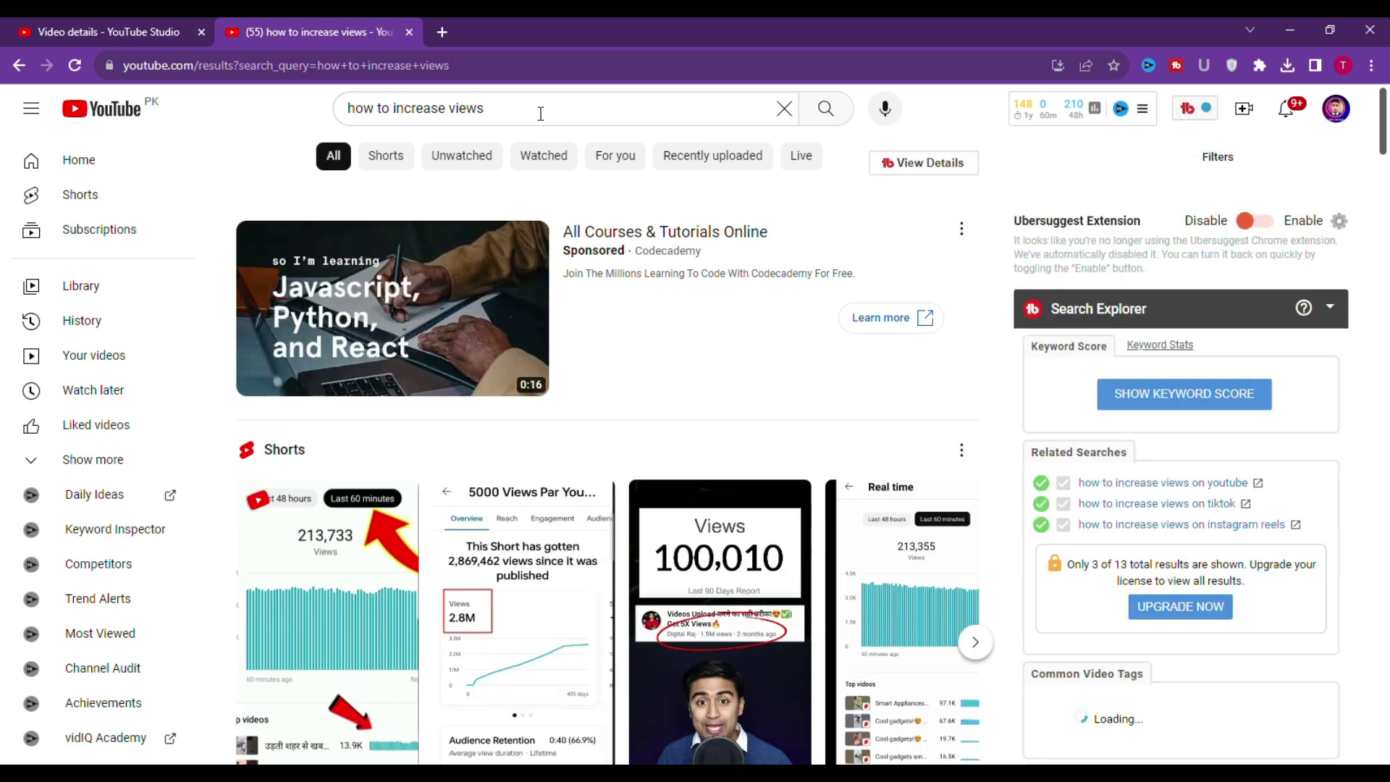
# Look through the search results and extension panels down to TubeBuddy's Search Explorer.
pyautogui.scroll(-3, 641, 208)
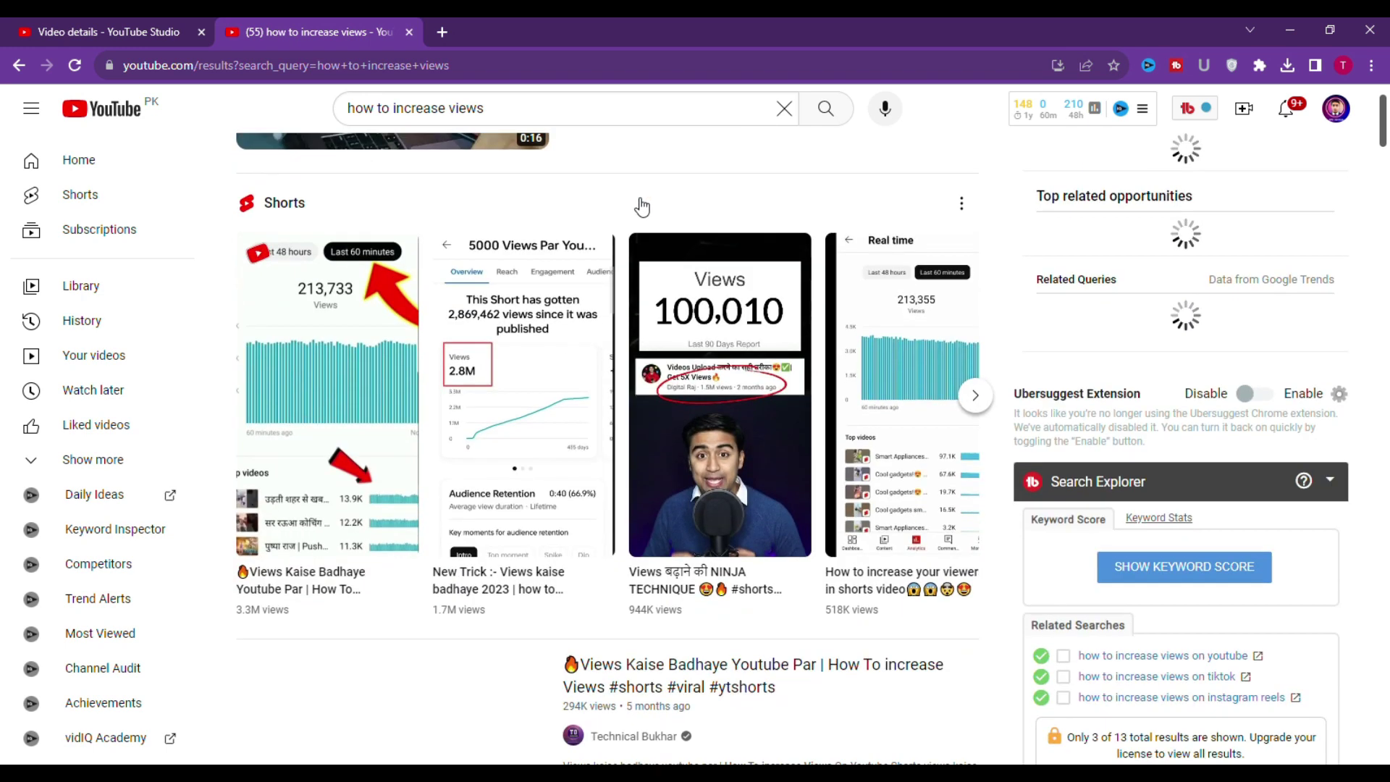
pyautogui.scroll(-3, 641, 208)
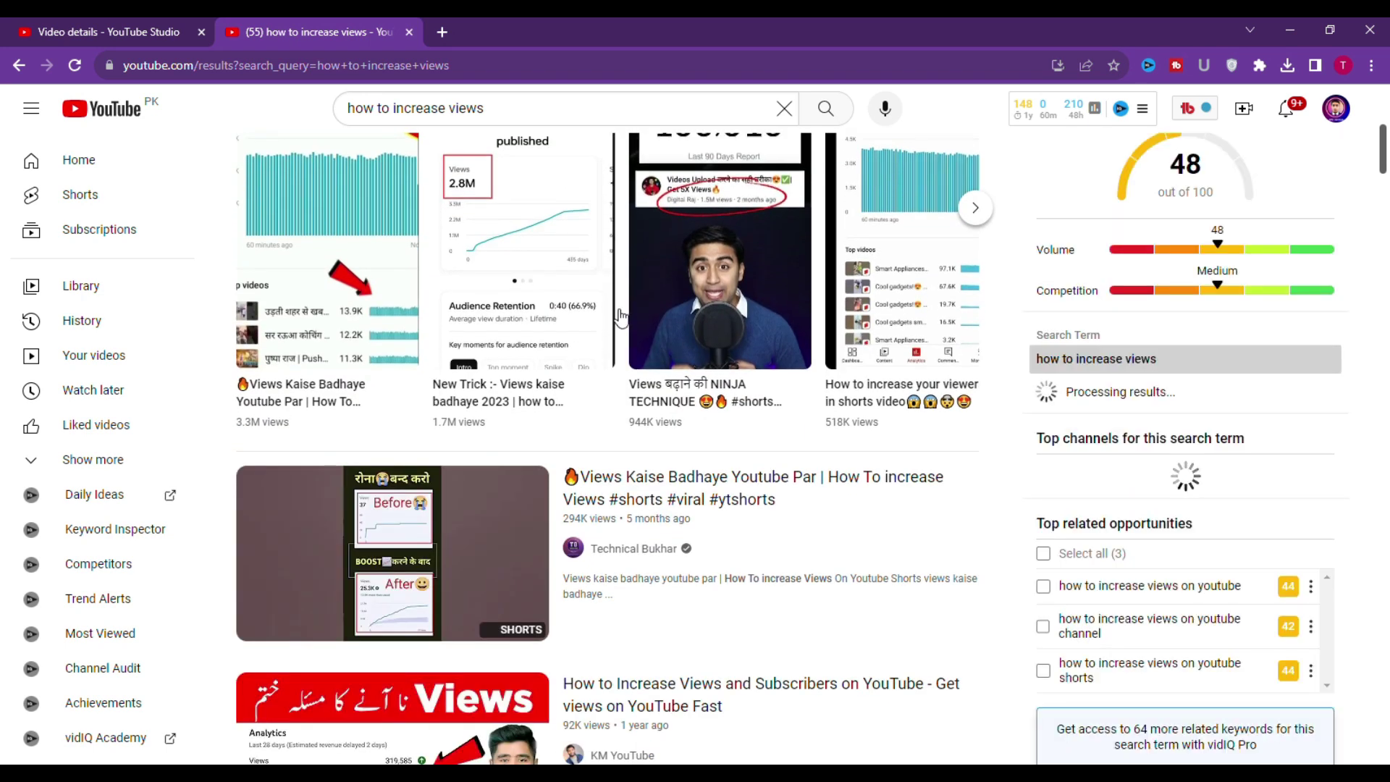
pyautogui.scroll(-6, 985, 359)
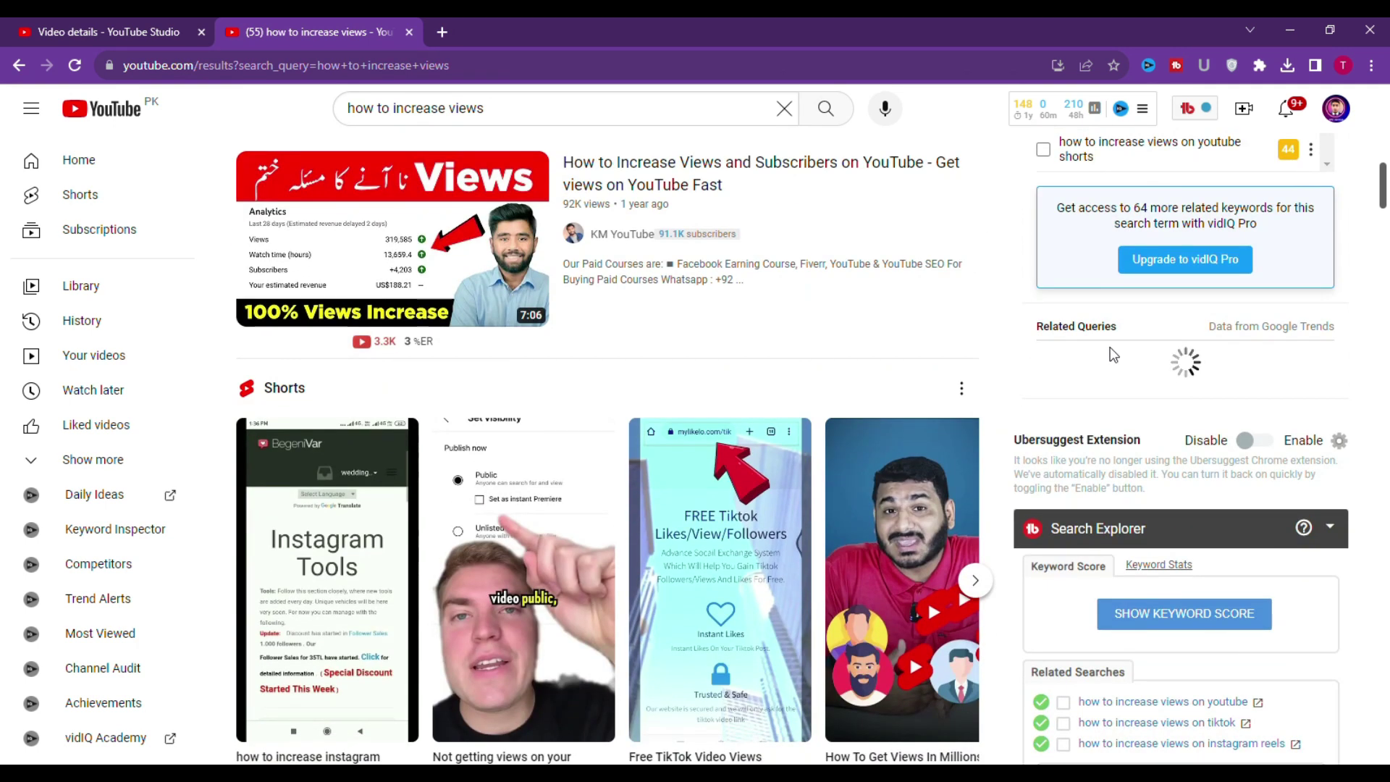
pyautogui.scroll(-2, 1113, 355)
pyautogui.scroll(-2, 1108, 434)
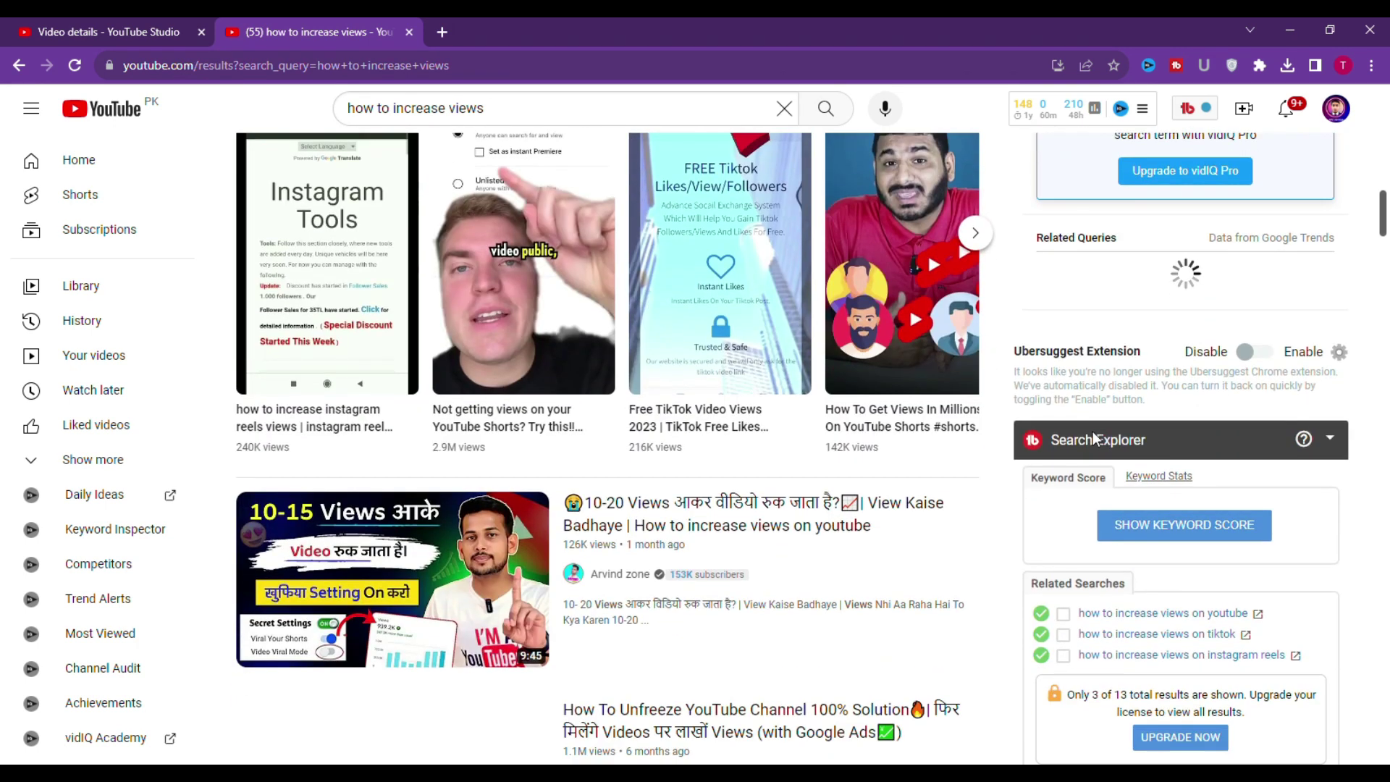
pyautogui.scroll(-1, 1098, 429)
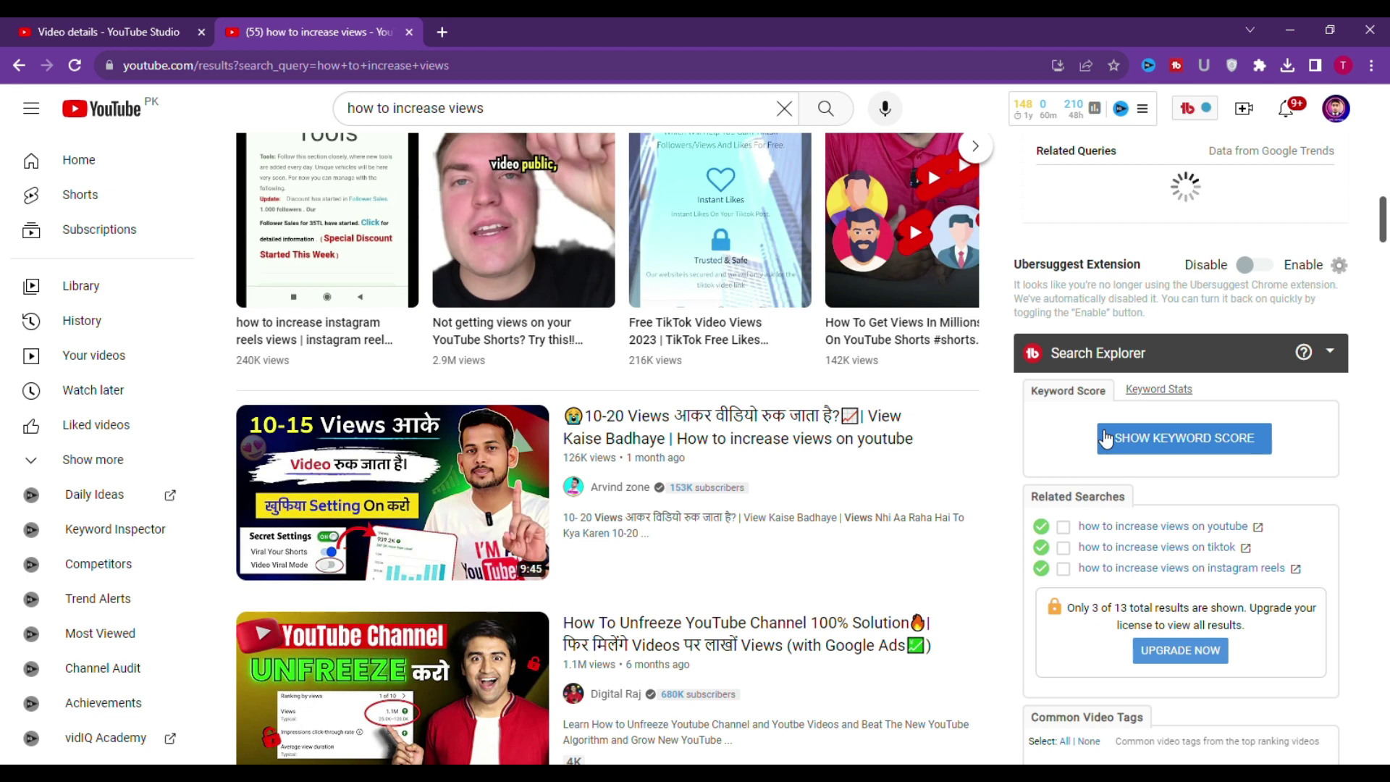
# Examine vidIQ's overall score, volume, competition and search term statistics for "how to increase views".
pyautogui.scroll(9, 1108, 438)
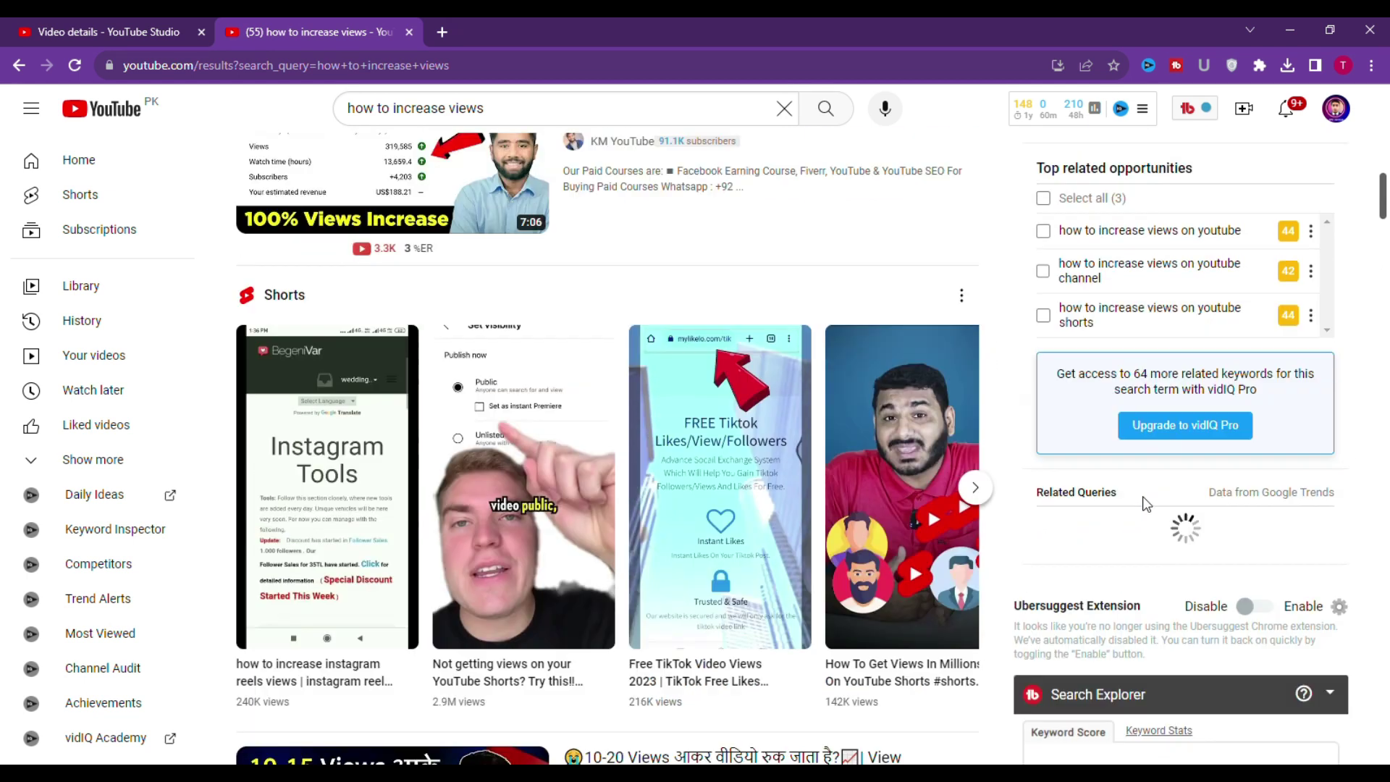
pyautogui.scroll(6, 1144, 500)
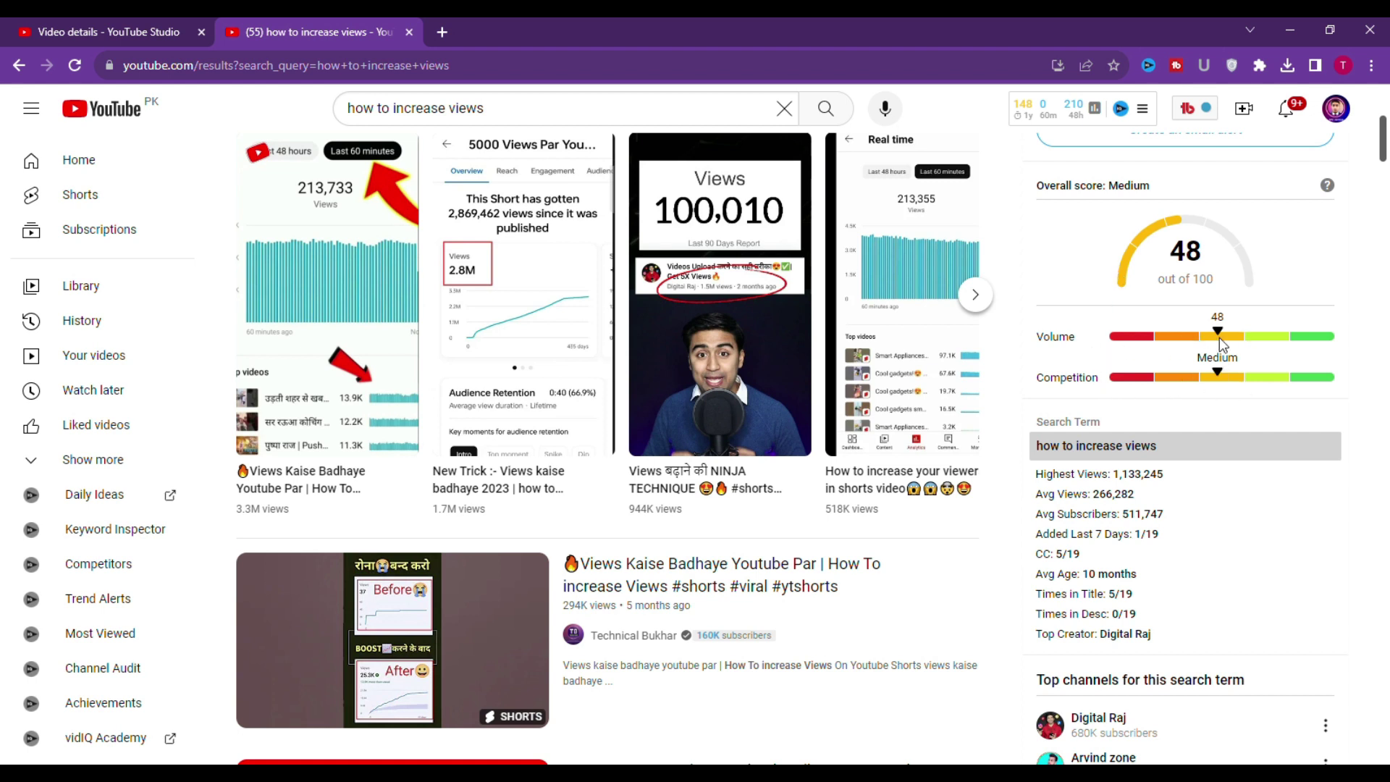
pyautogui.scroll(2, 1167, 420)
pyautogui.scroll(2, 1171, 427)
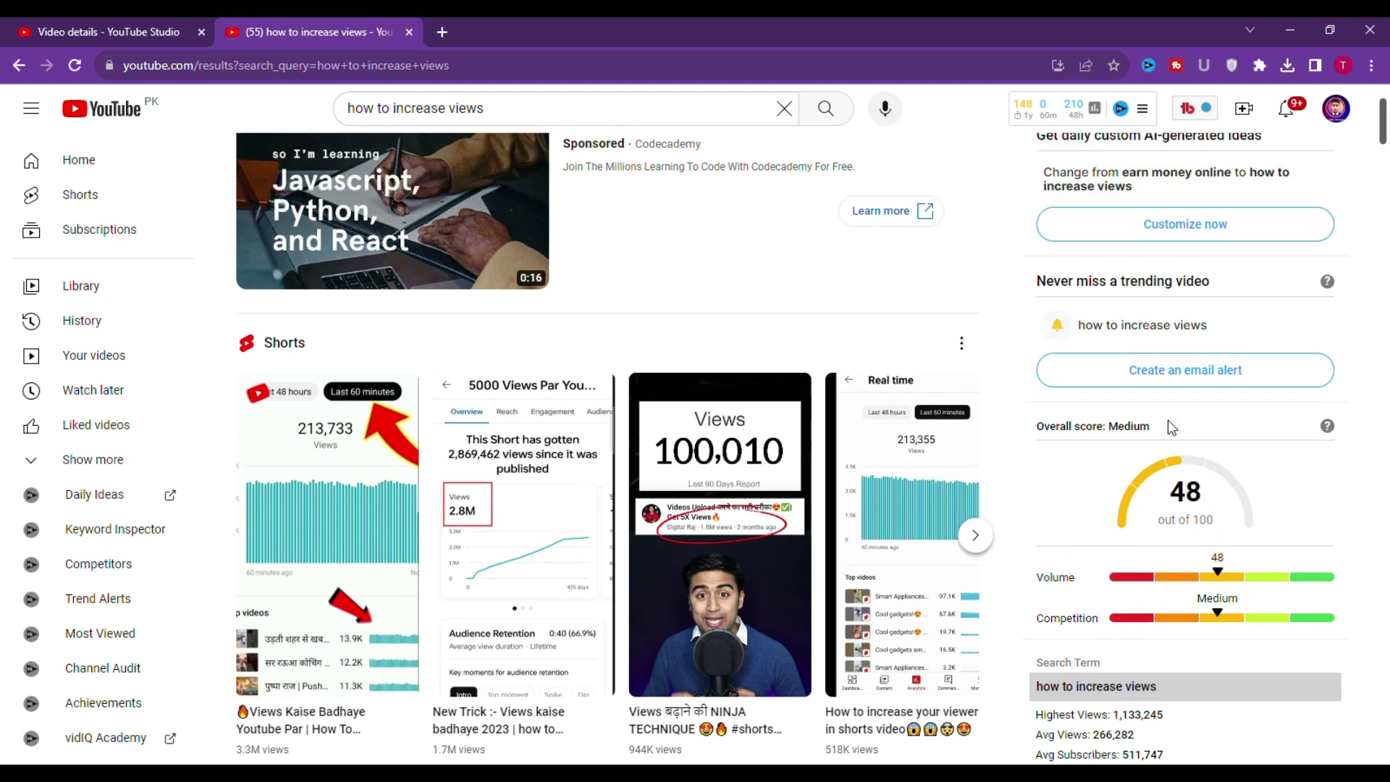
pyautogui.scroll(-4, 1171, 427)
pyautogui.scroll(-3, 1168, 429)
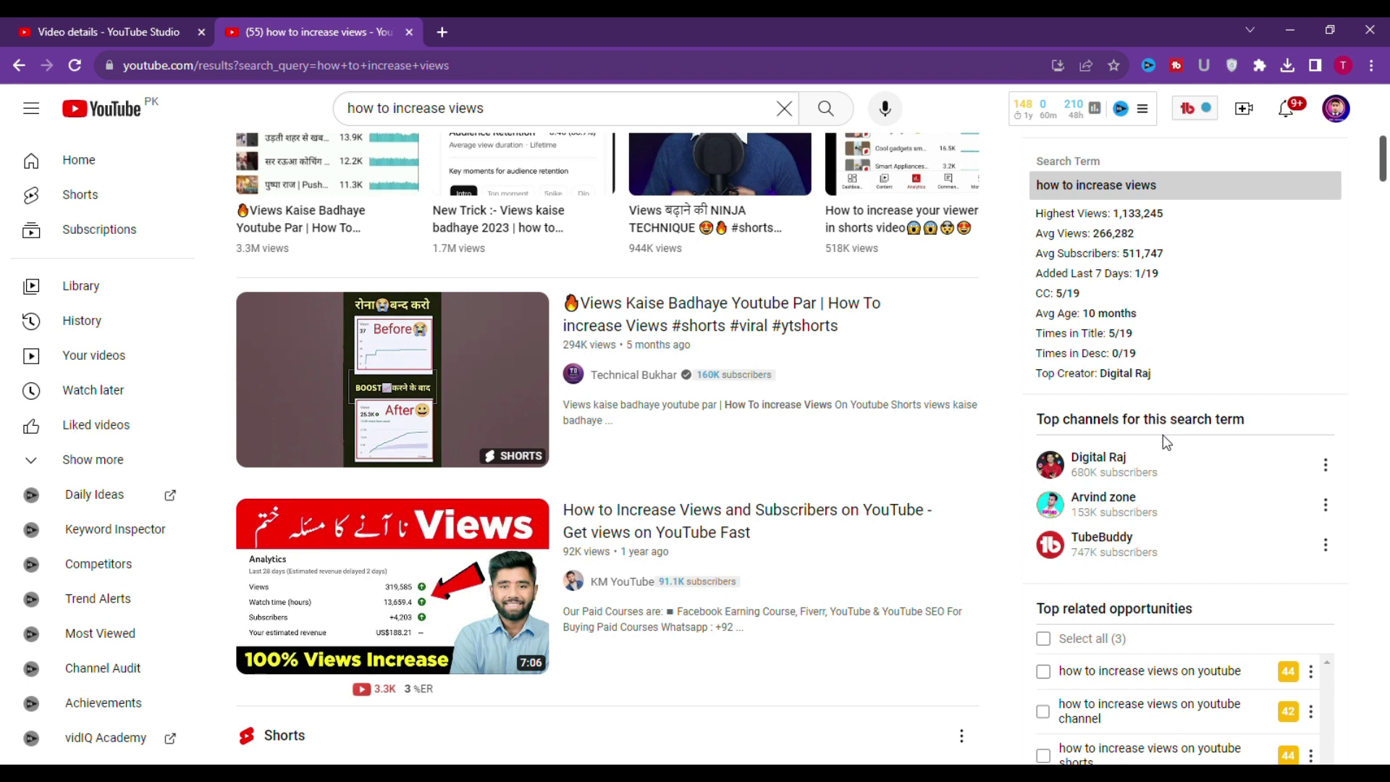
# Review vidIQ's top related opportunities and TubeBuddy's related searches and common video tags for the keyword.
pyautogui.scroll(-5, 1158, 459)
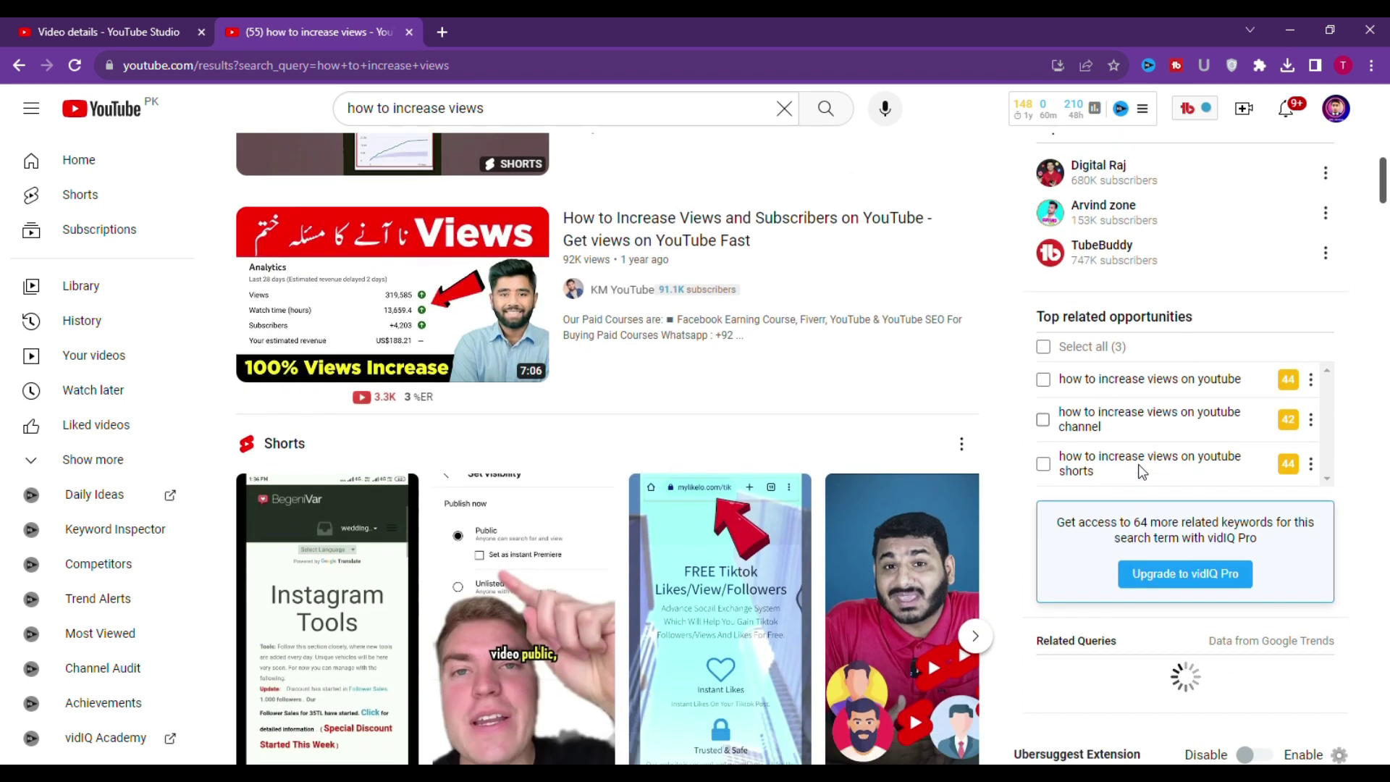
pyautogui.scroll(-2, 1138, 467)
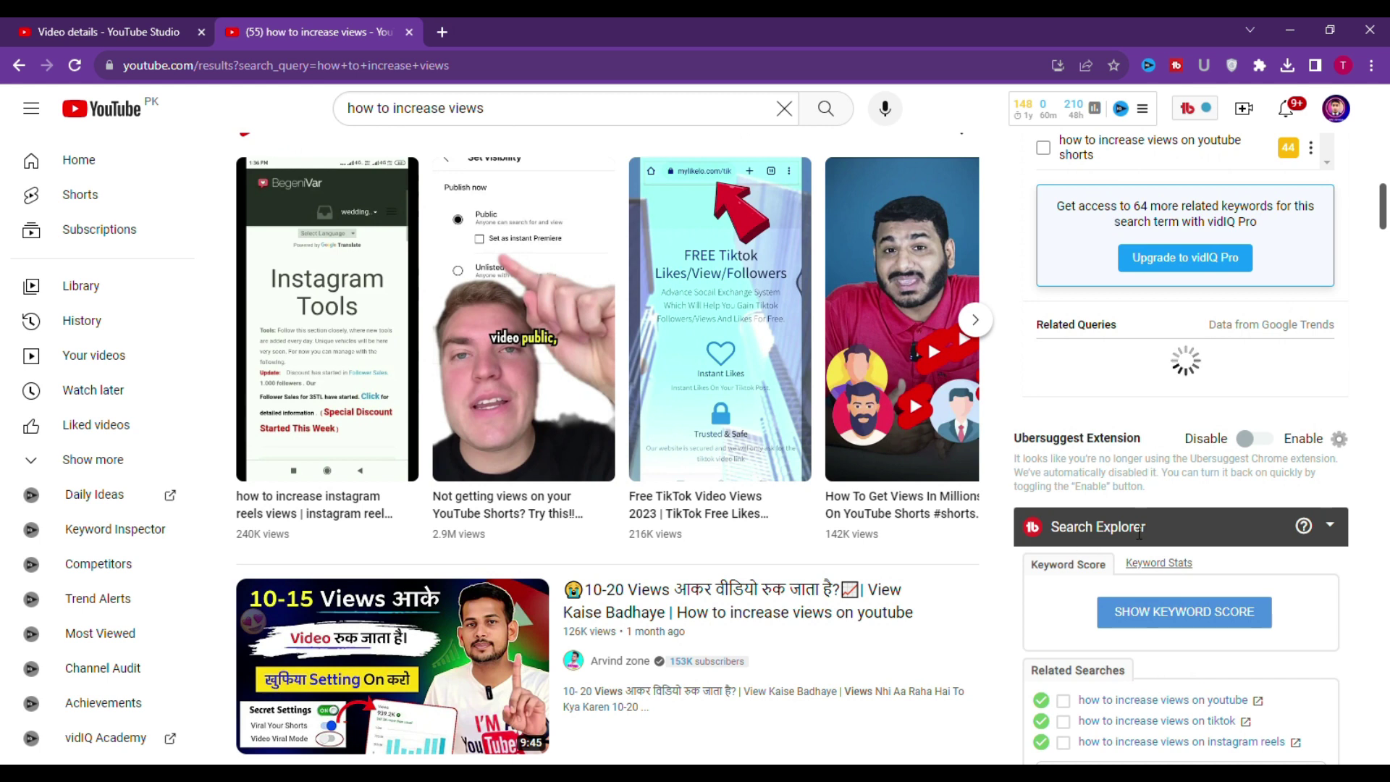
pyautogui.scroll(-1, 1161, 546)
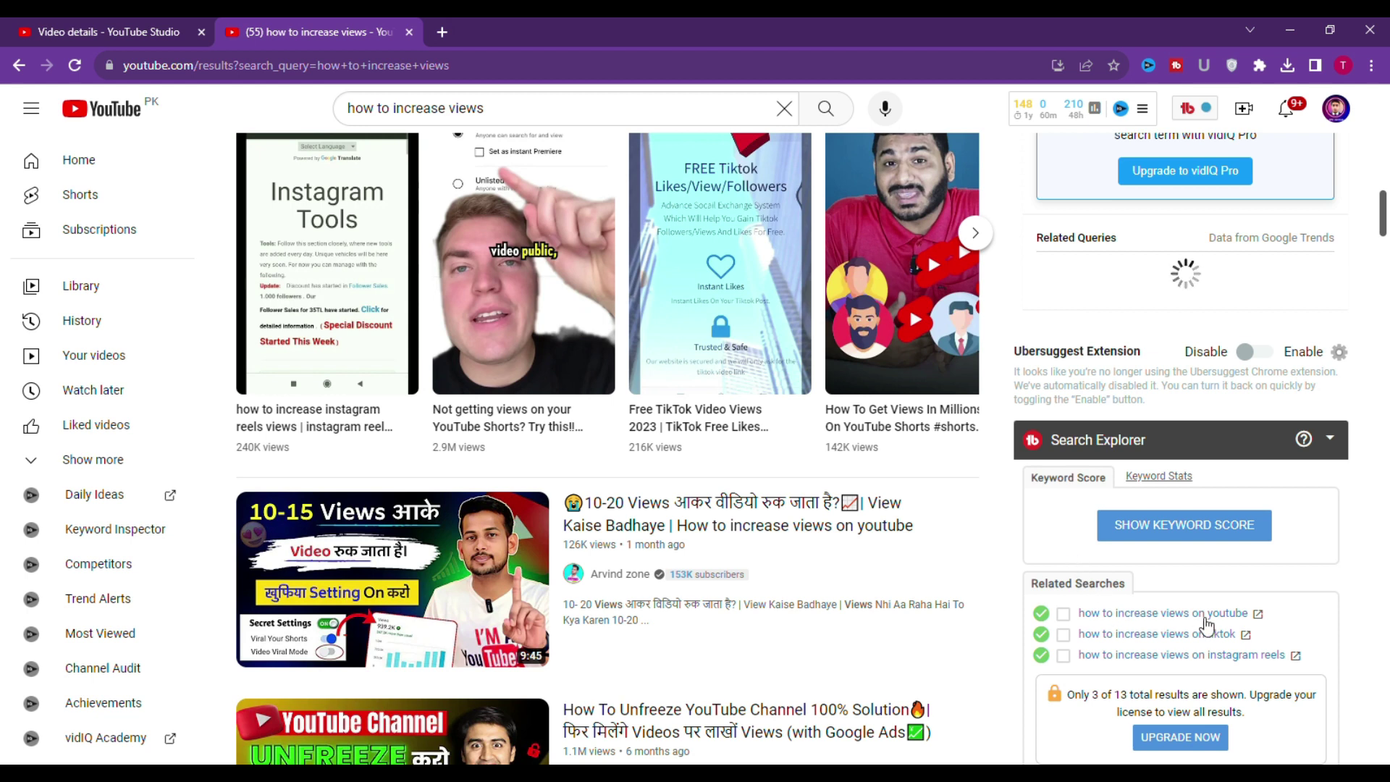
pyautogui.scroll(-1, 1221, 624)
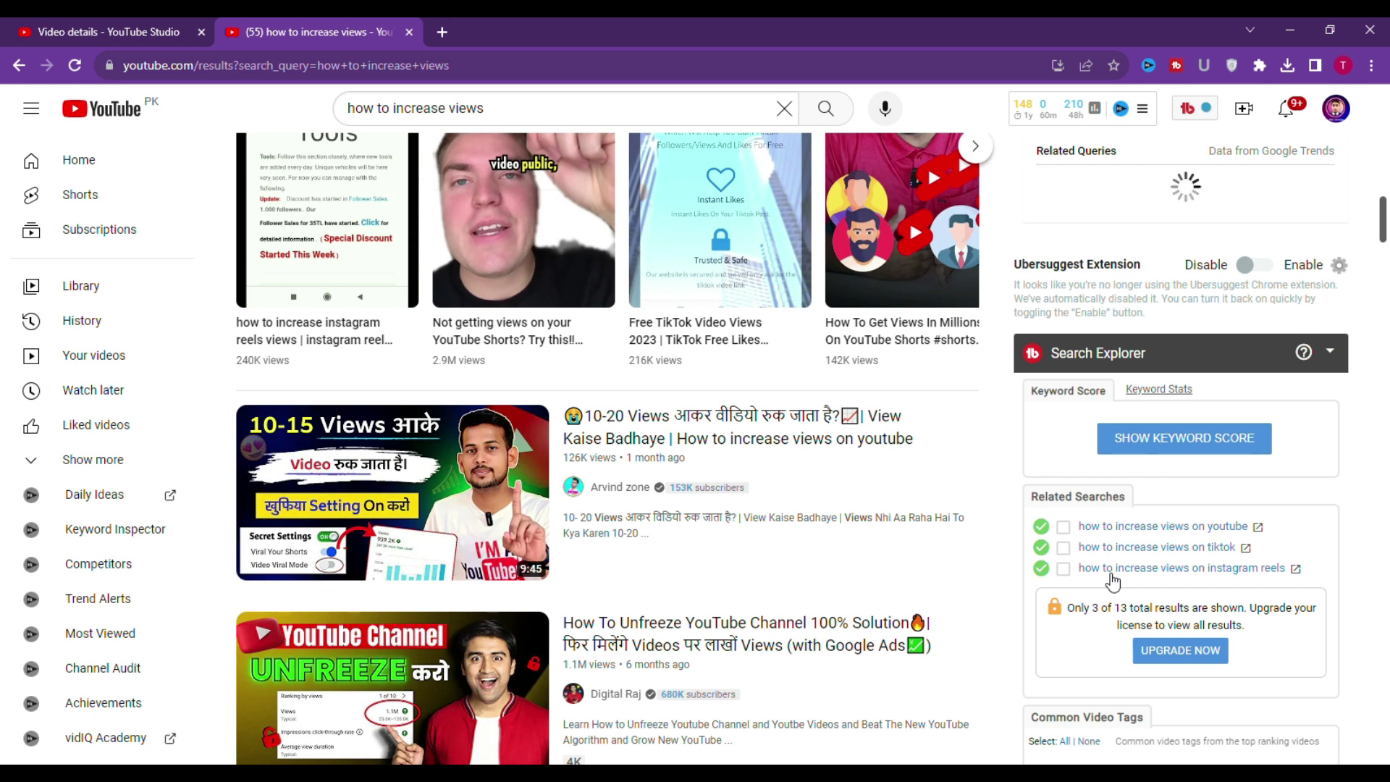
pyautogui.scroll(-3, 1116, 576)
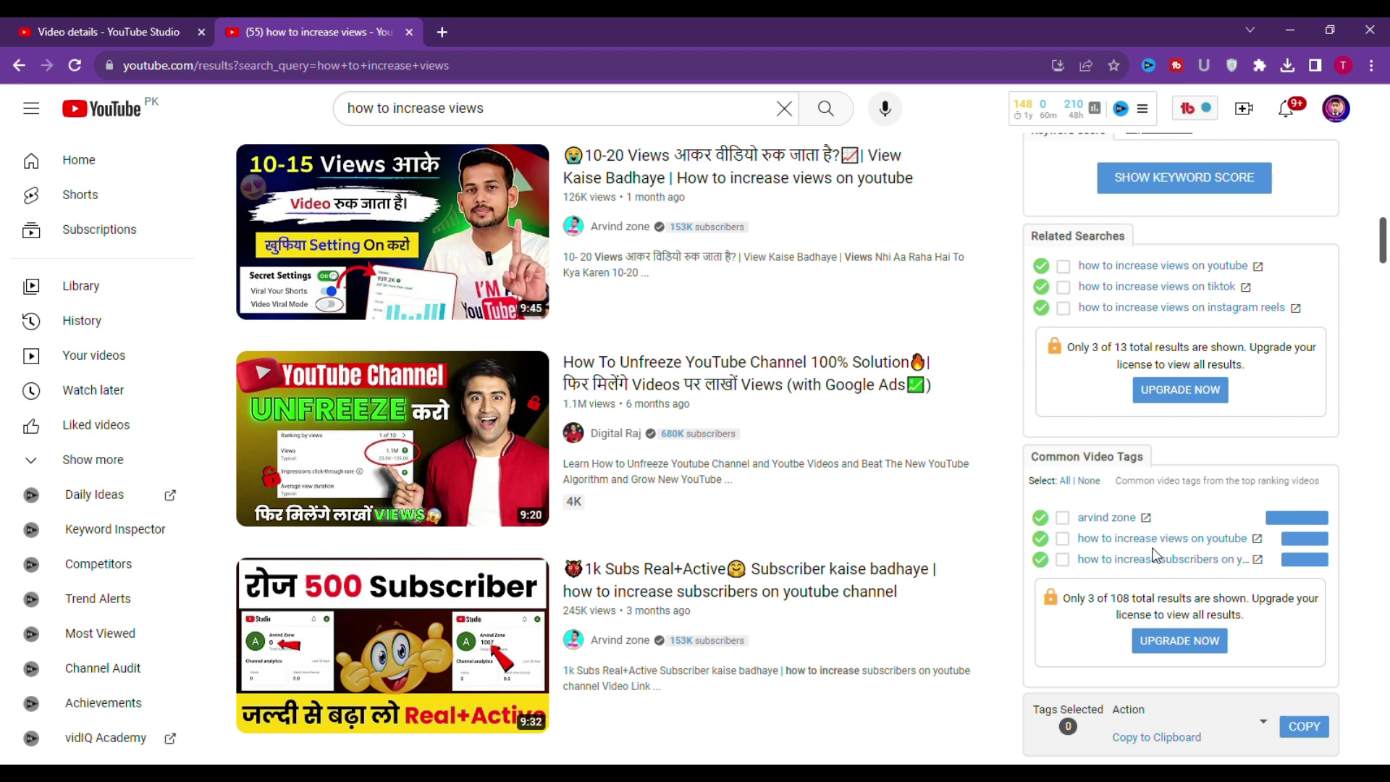
pyautogui.scroll(-3, 1153, 555)
# Extend the YouTube search to "how to increase views on youtube" and run it.
pyautogui.scroll(9, 1152, 554)
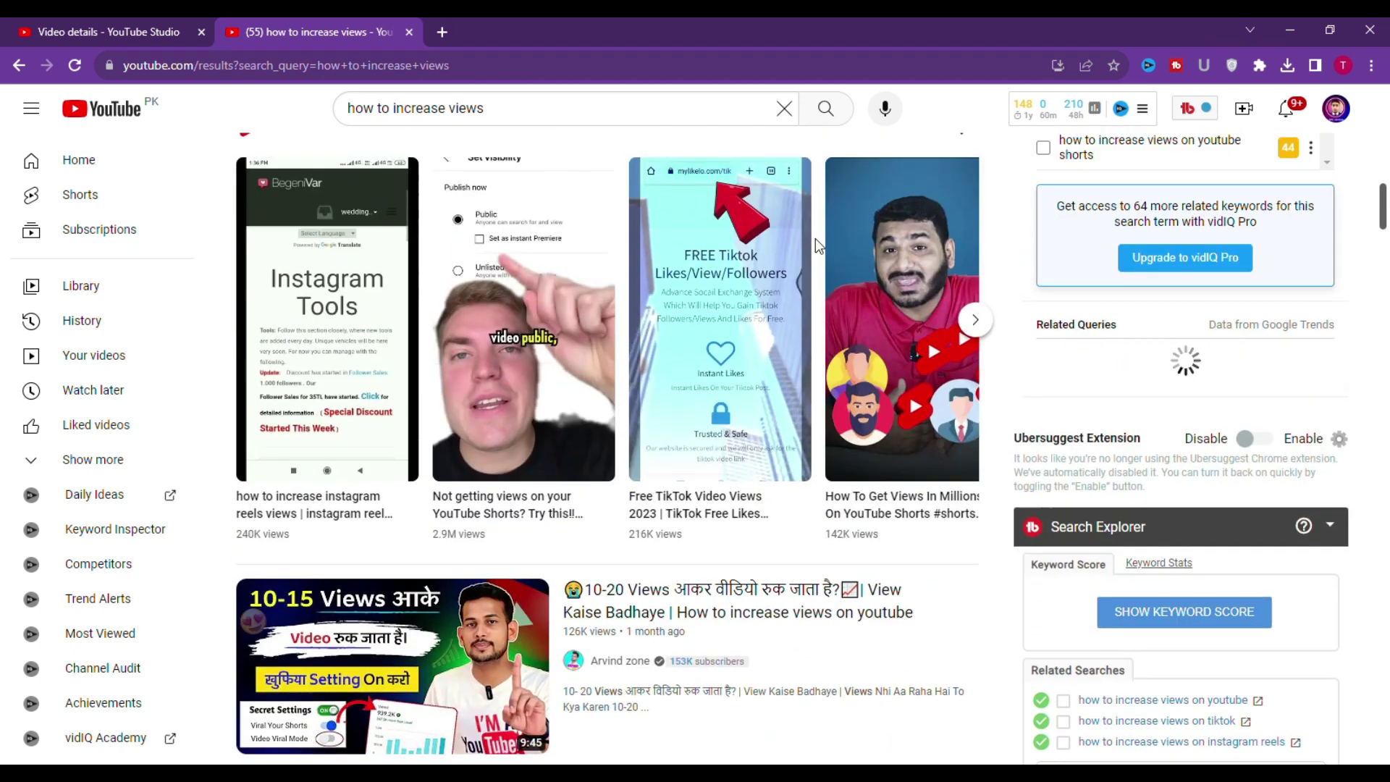
pyautogui.click(527, 115)
pyautogui.write('on youtube')
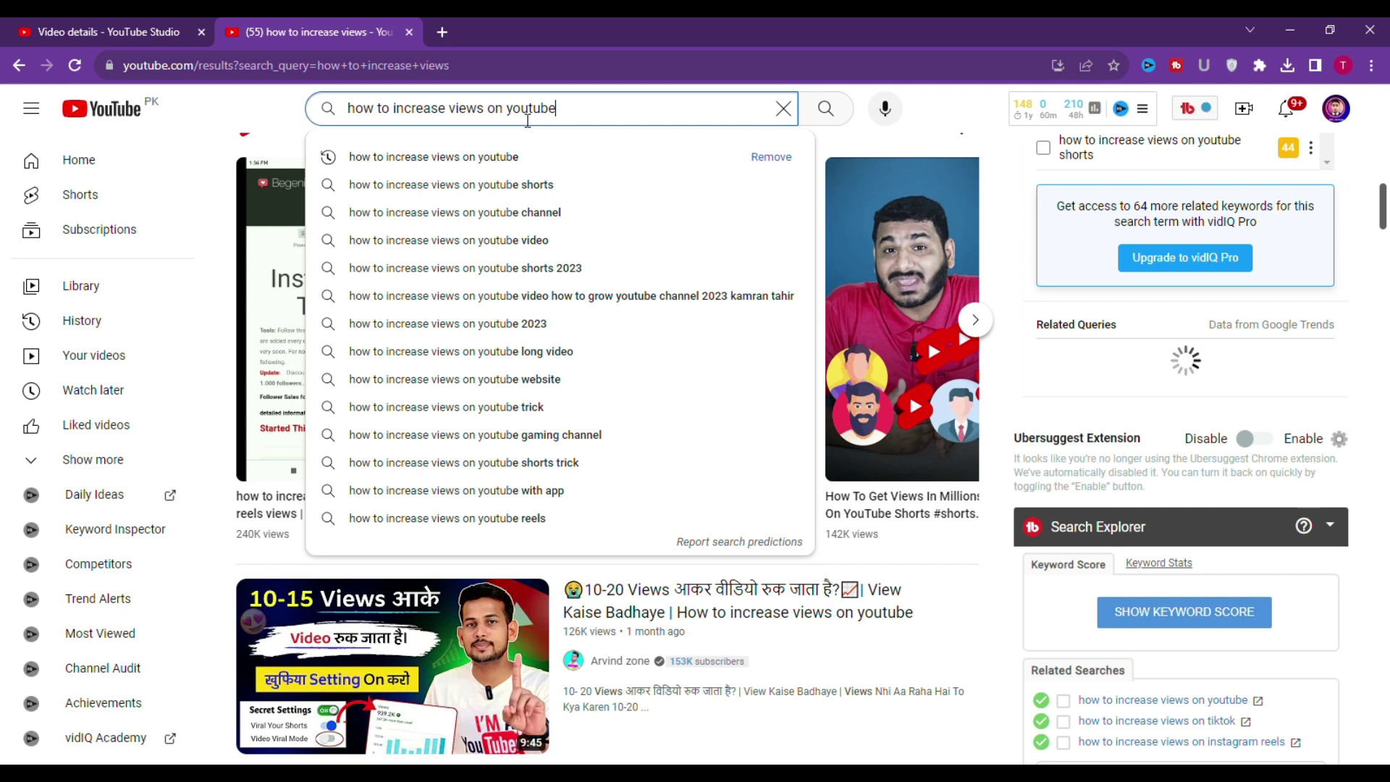
pyautogui.press('Return')
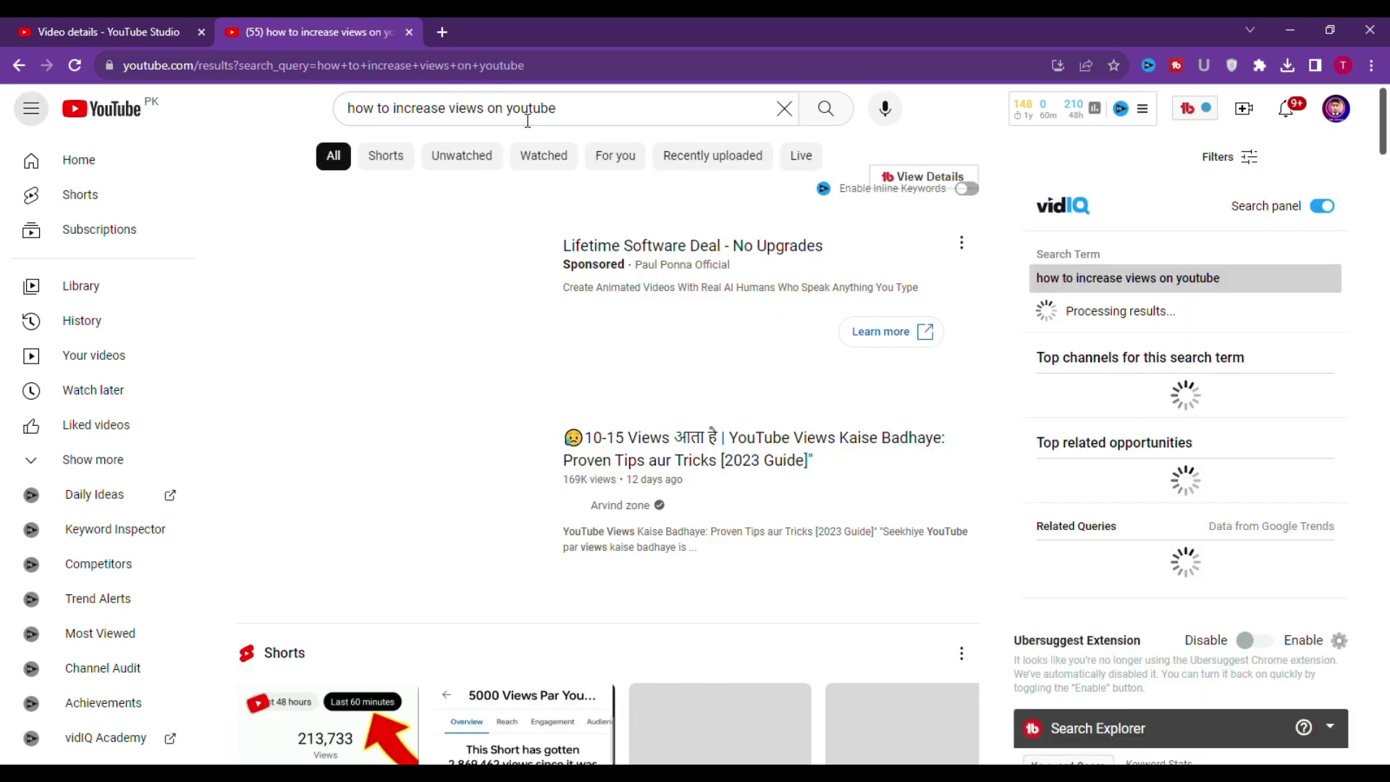
# Examine the vidIQ keyword data and TubeBuddy's related searches for "how to increase views on youtube".
pyautogui.scroll(-7, 1041, 474)
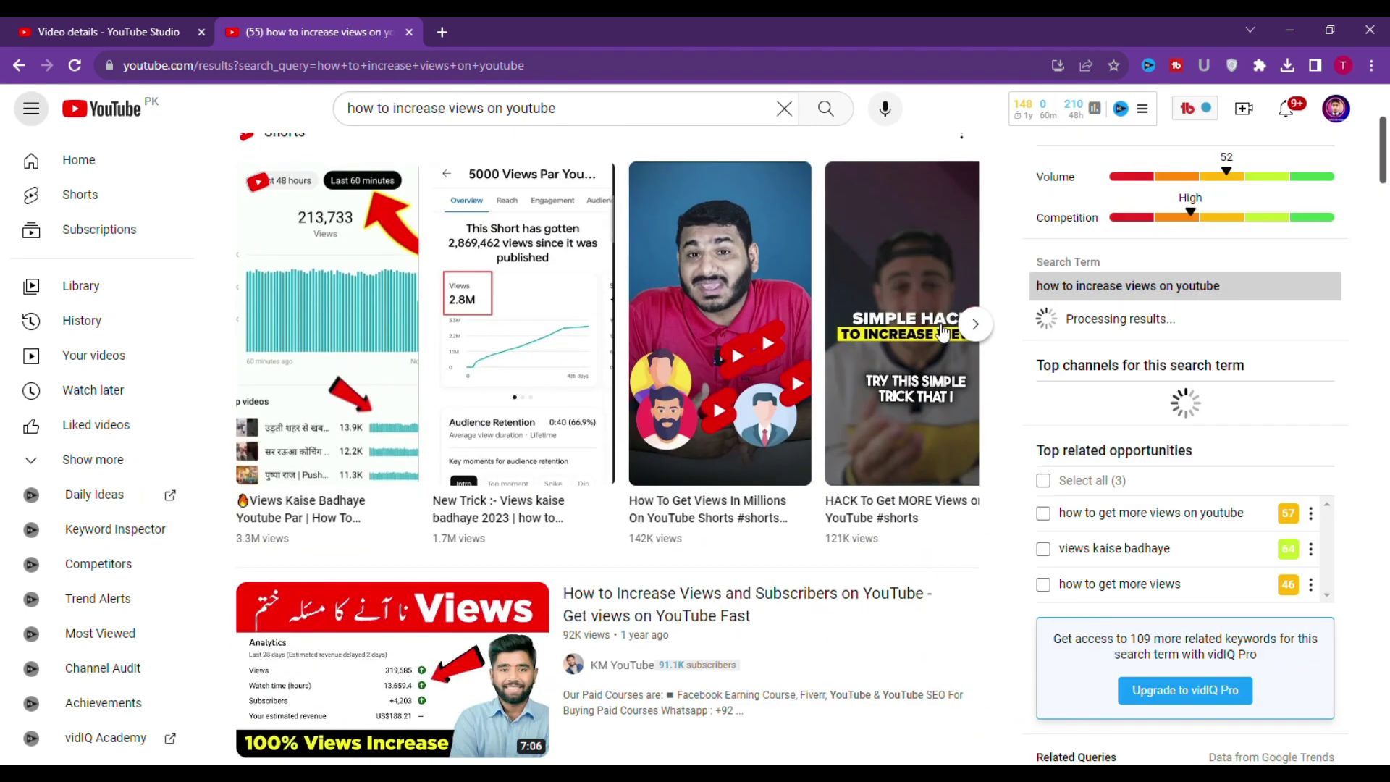
pyautogui.scroll(-7, 1040, 474)
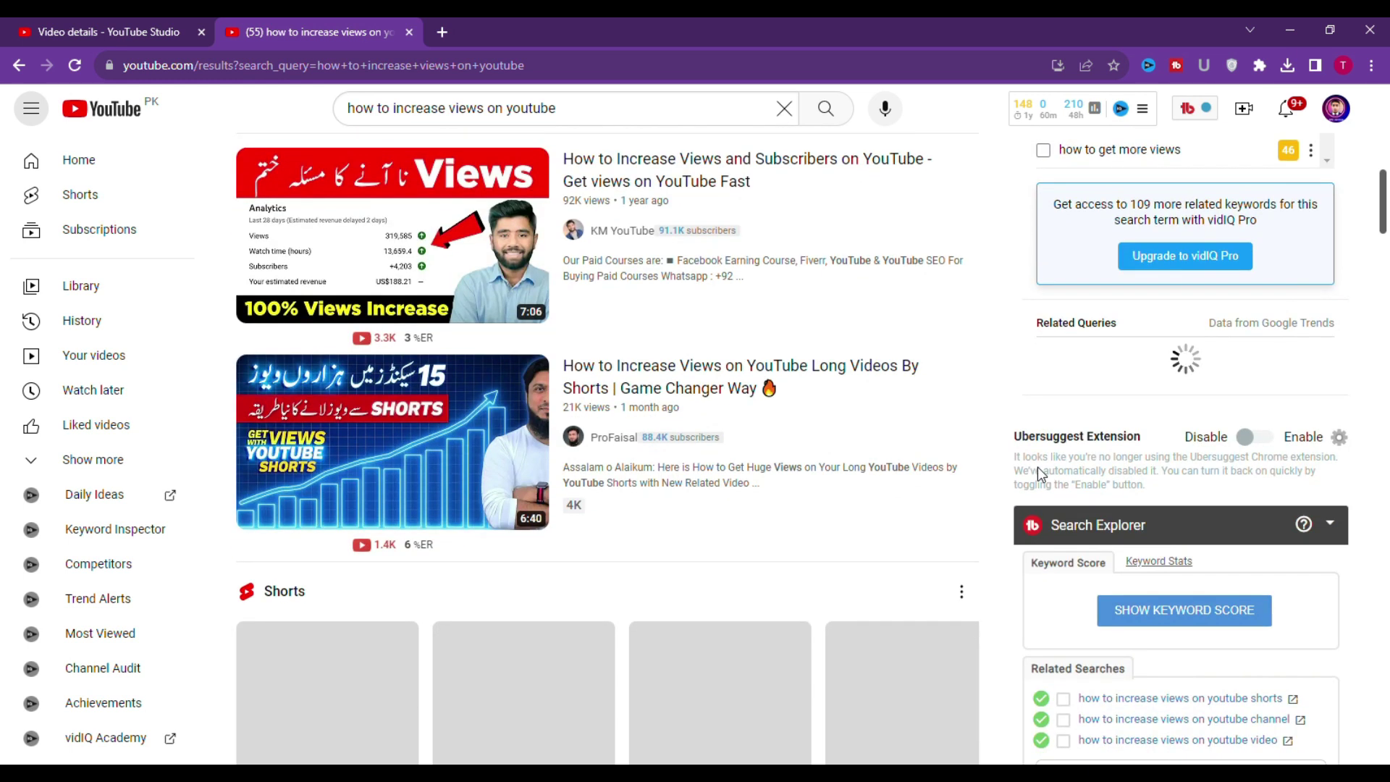
pyautogui.scroll(-1, 1043, 479)
pyautogui.scroll(-1, 1048, 482)
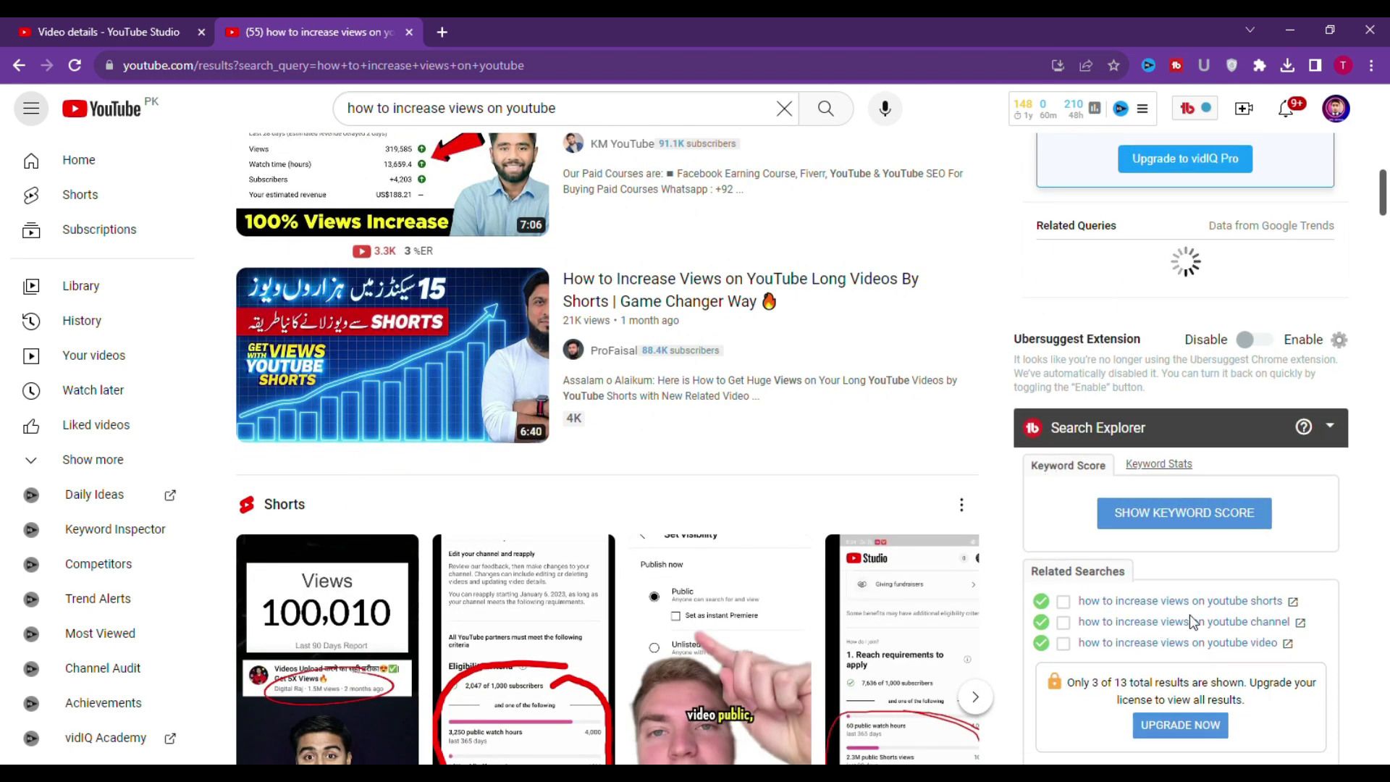
pyautogui.scroll(-1, 1128, 606)
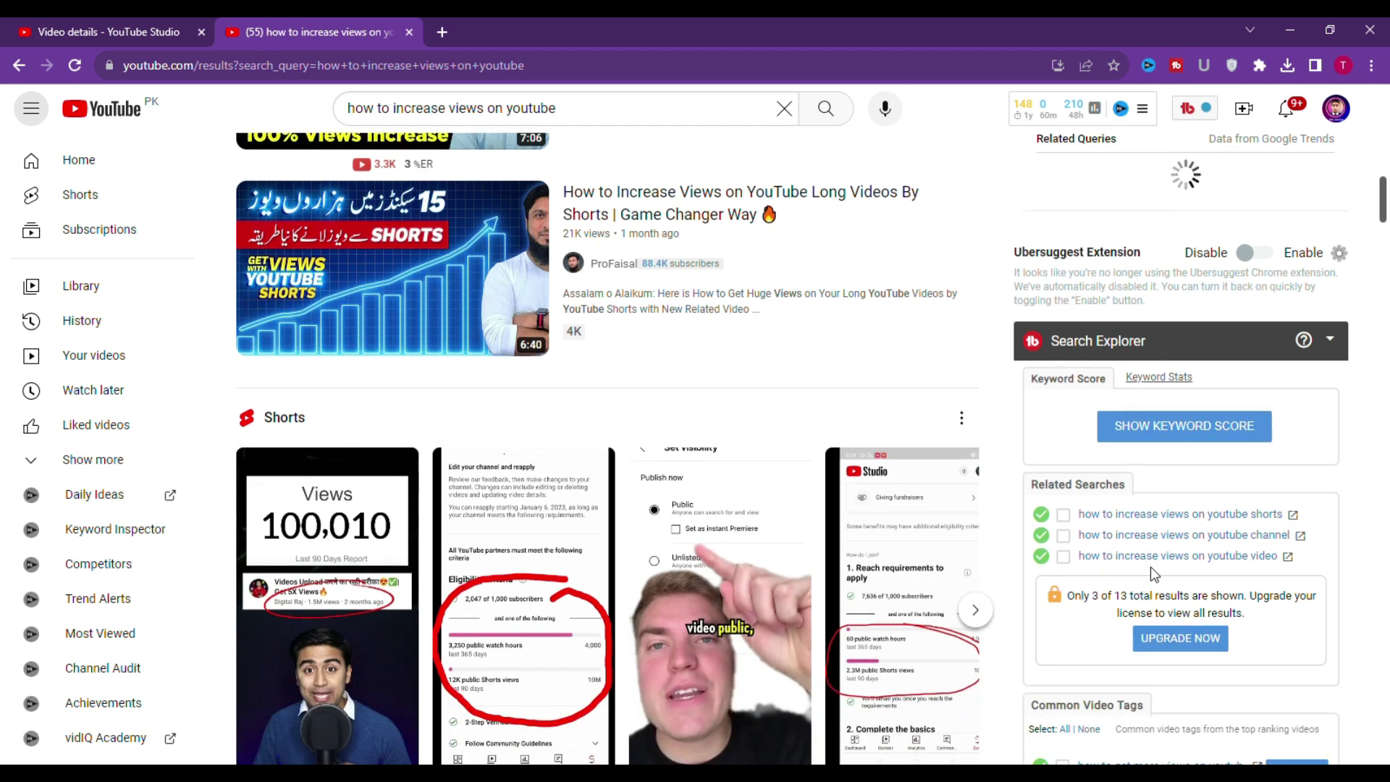
# Open the "YouTube Views Kaise Badhaye: Proven Tips aur Tricks [2023 Guide]" video from the search results and pause the playback.
pyautogui.scroll(1, 1155, 574)
pyautogui.scroll(4, 934, 623)
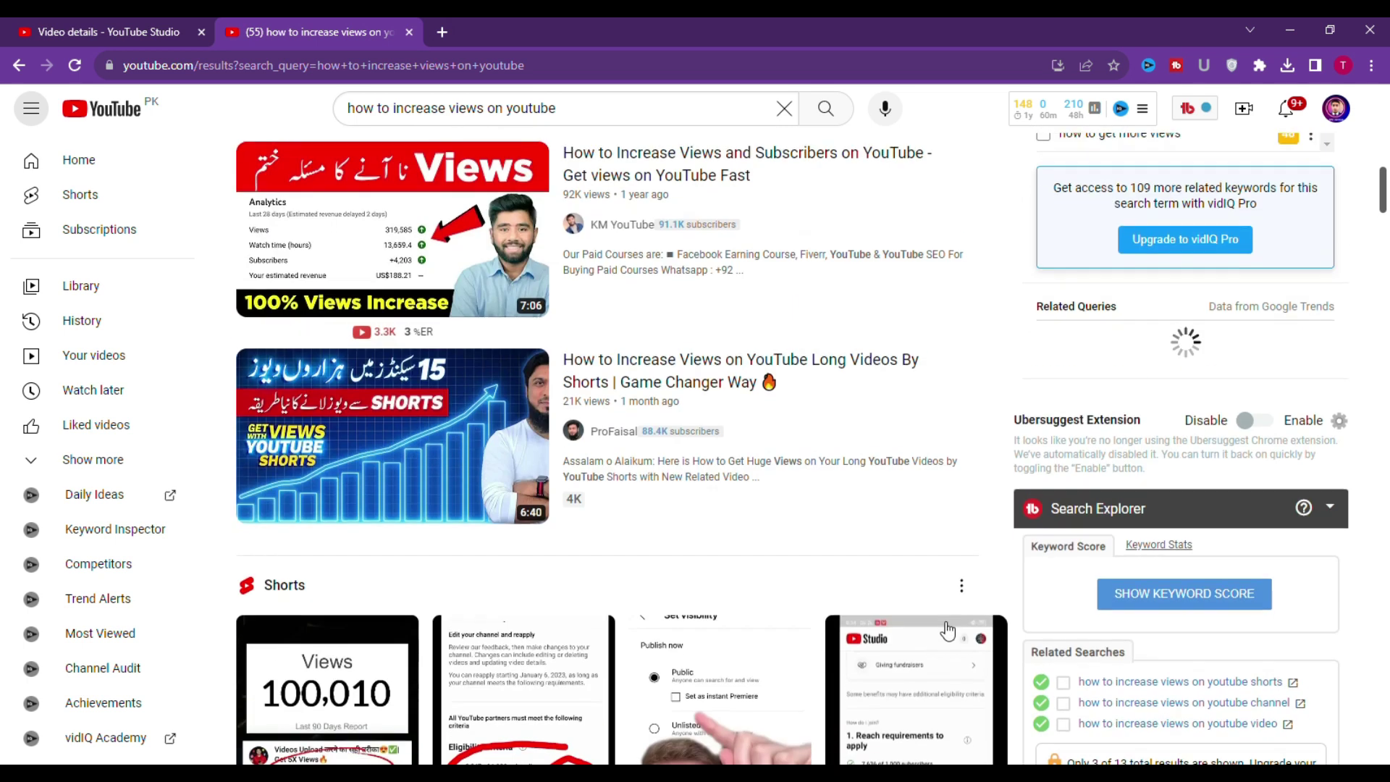
pyautogui.scroll(3, 934, 619)
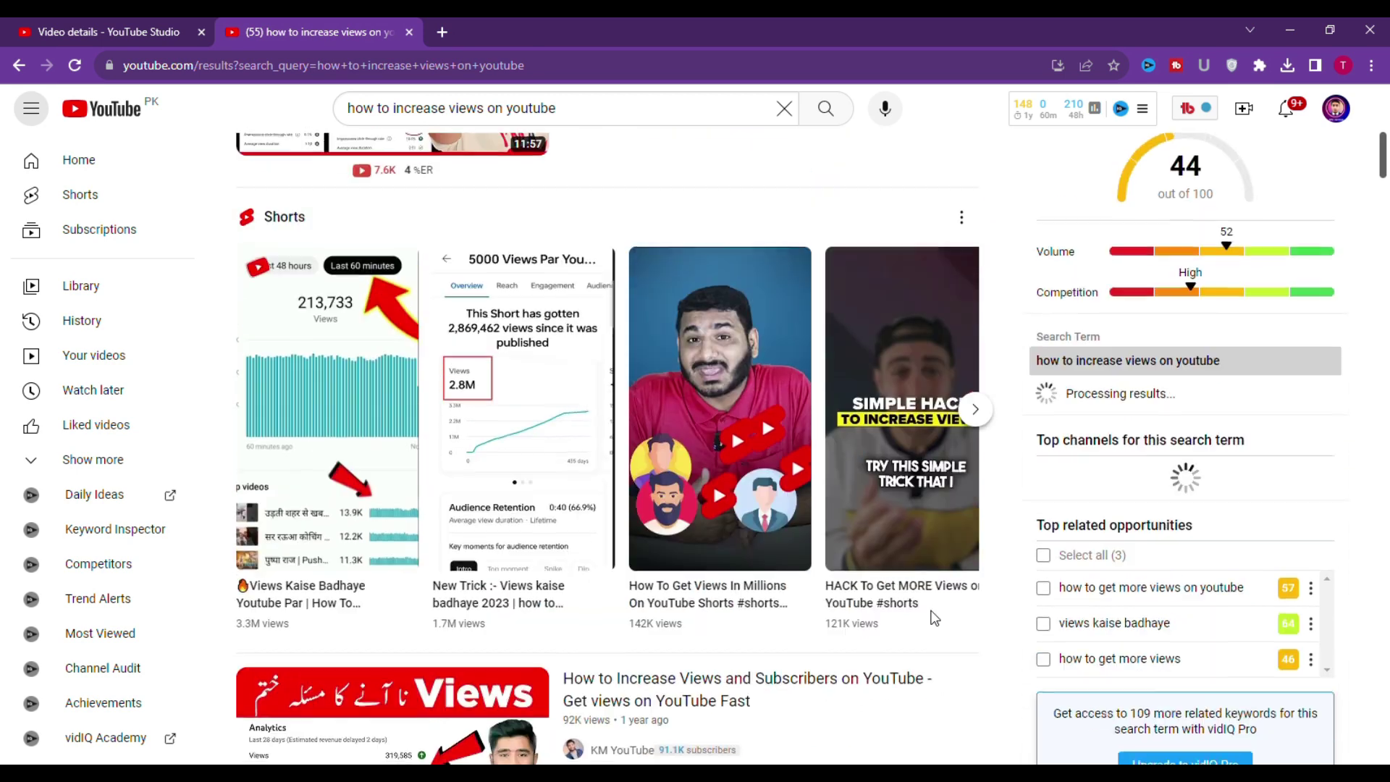
pyautogui.scroll(-2, 938, 619)
pyautogui.scroll(6, 934, 621)
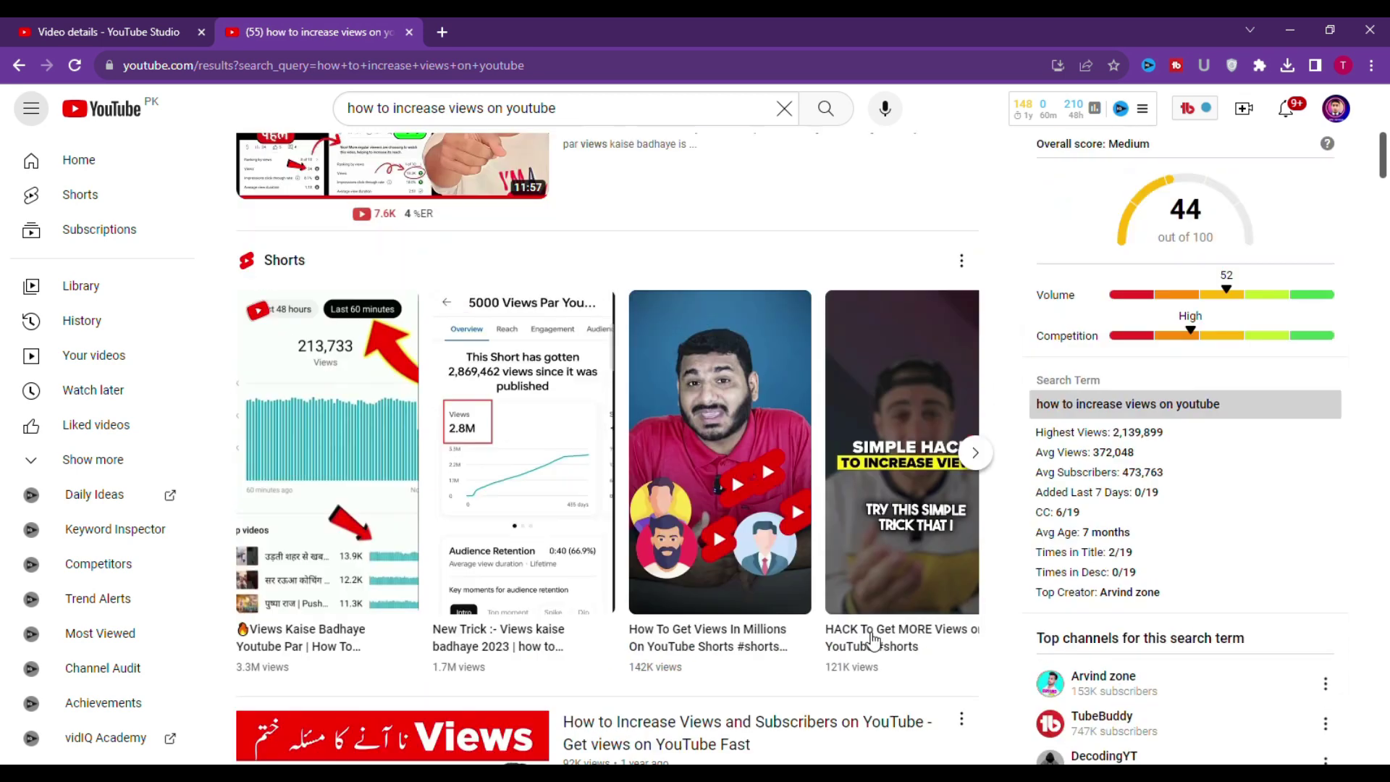
pyautogui.scroll(-5, 869, 640)
pyautogui.scroll(5, 796, 605)
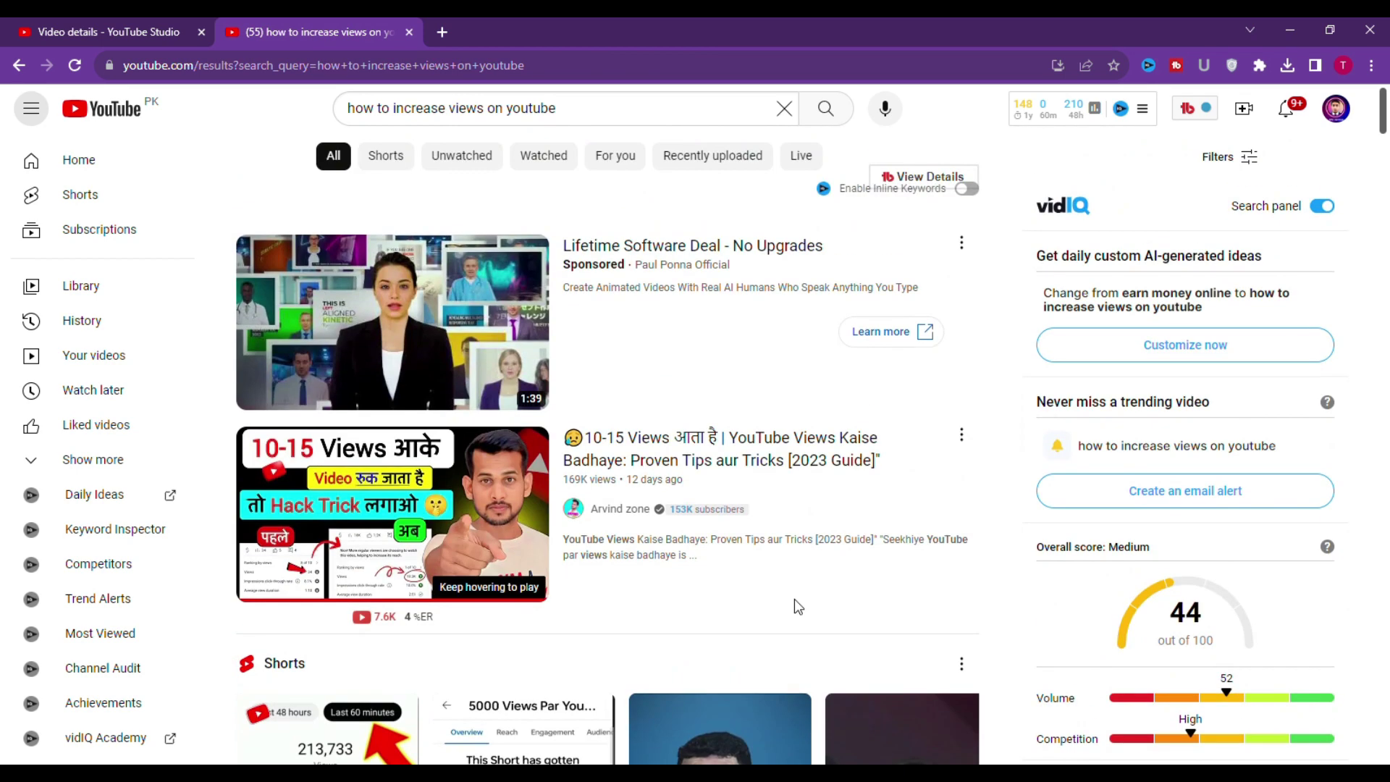
pyautogui.click(393, 507)
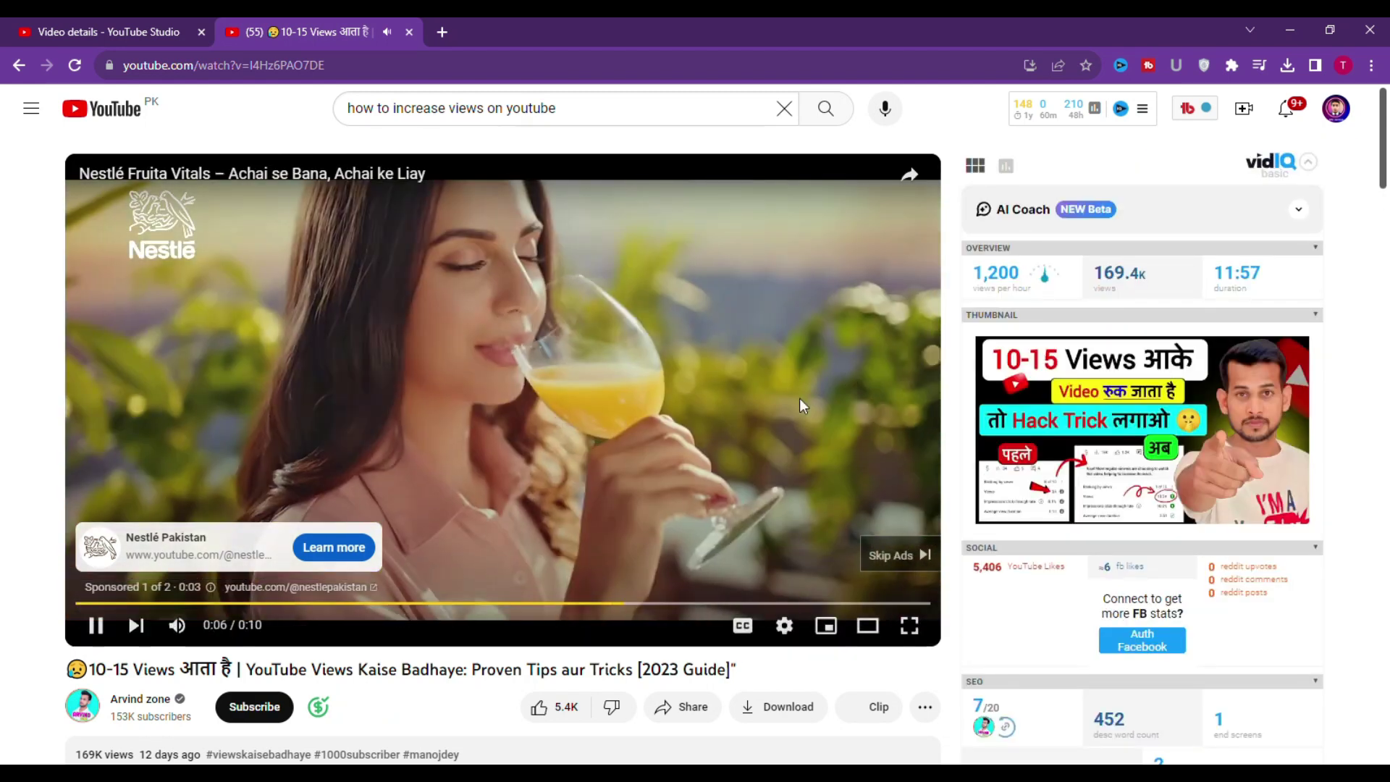
pyautogui.click(919, 268)
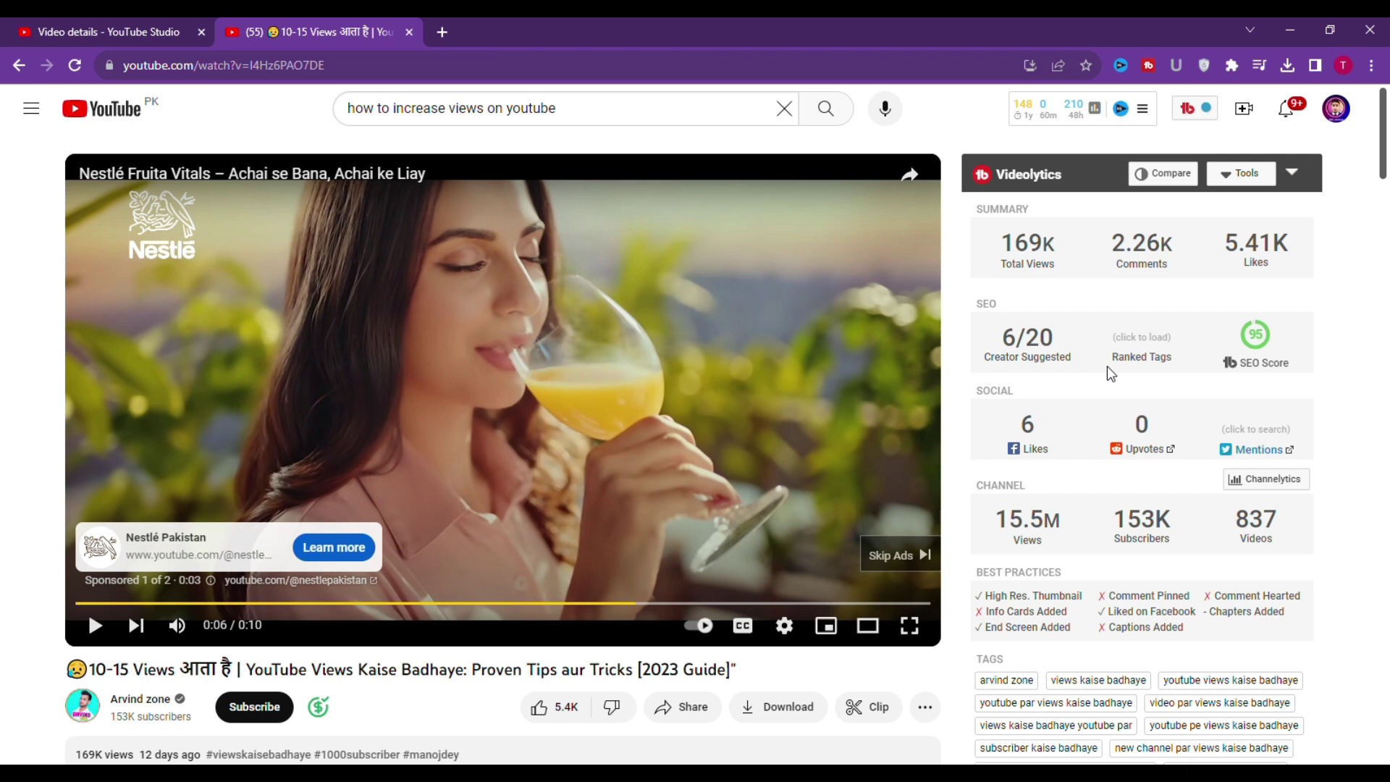
# Load the video's ranked tags in TubeBuddy's Videolytics and review its SEO score and channel statistics.
pyautogui.moveTo(1260, 343)
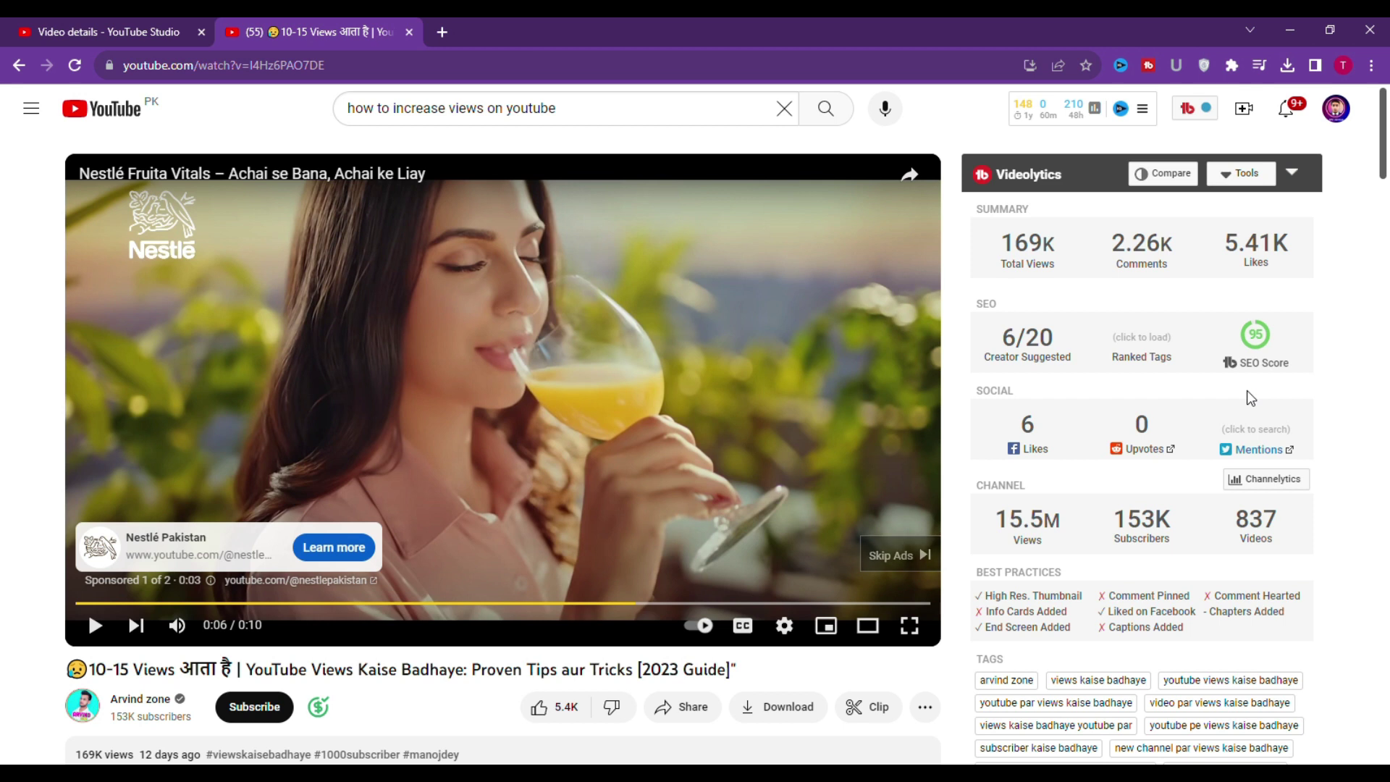
pyautogui.moveTo(1135, 365)
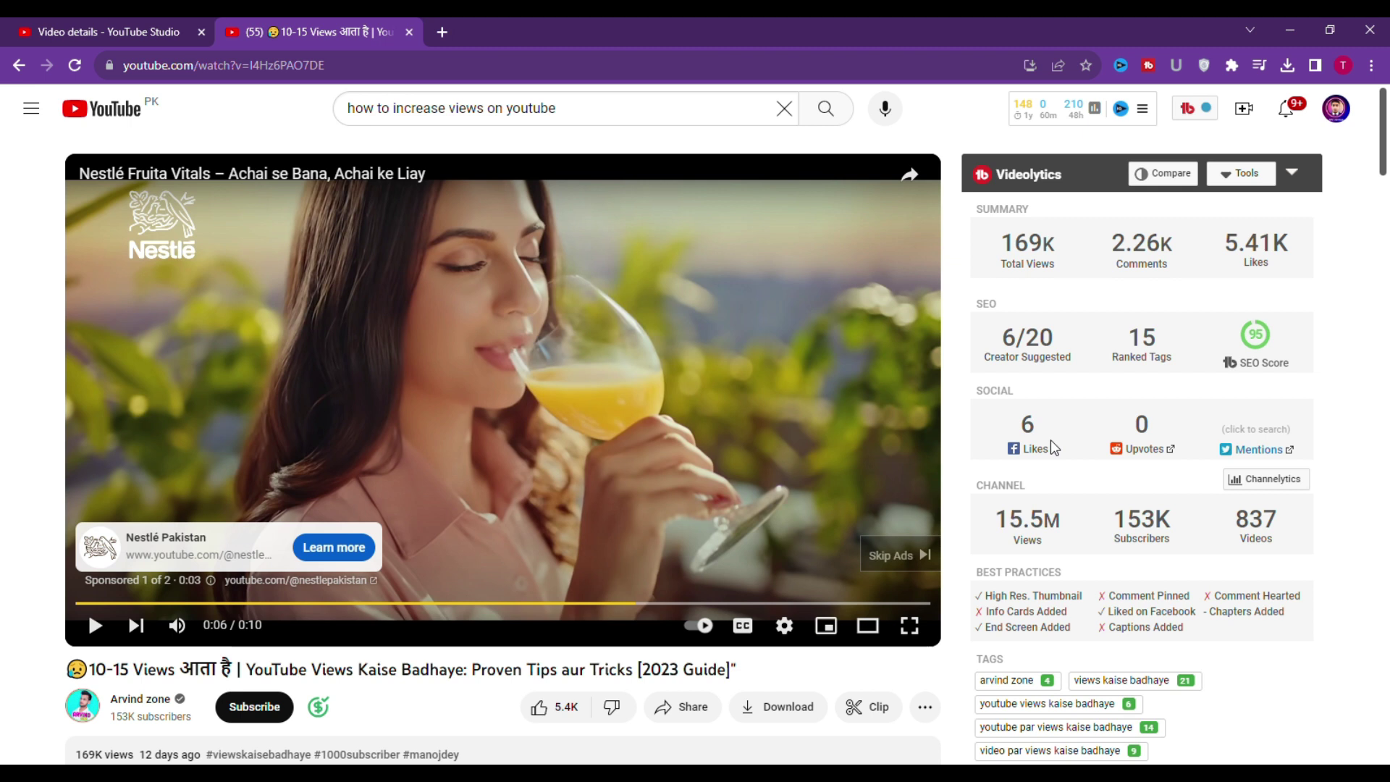
pyautogui.scroll(-1, 1055, 446)
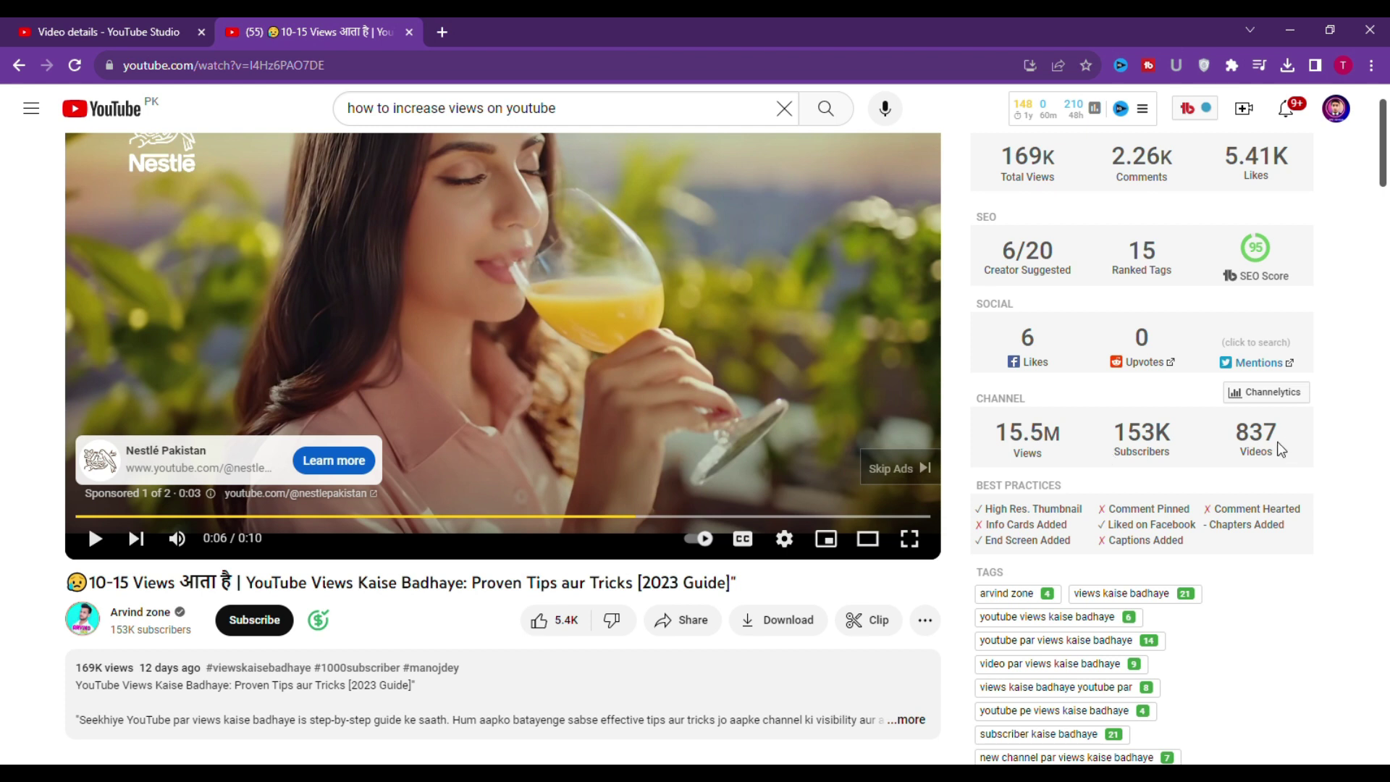
pyautogui.moveTo(1263, 445)
pyautogui.moveTo(1054, 464)
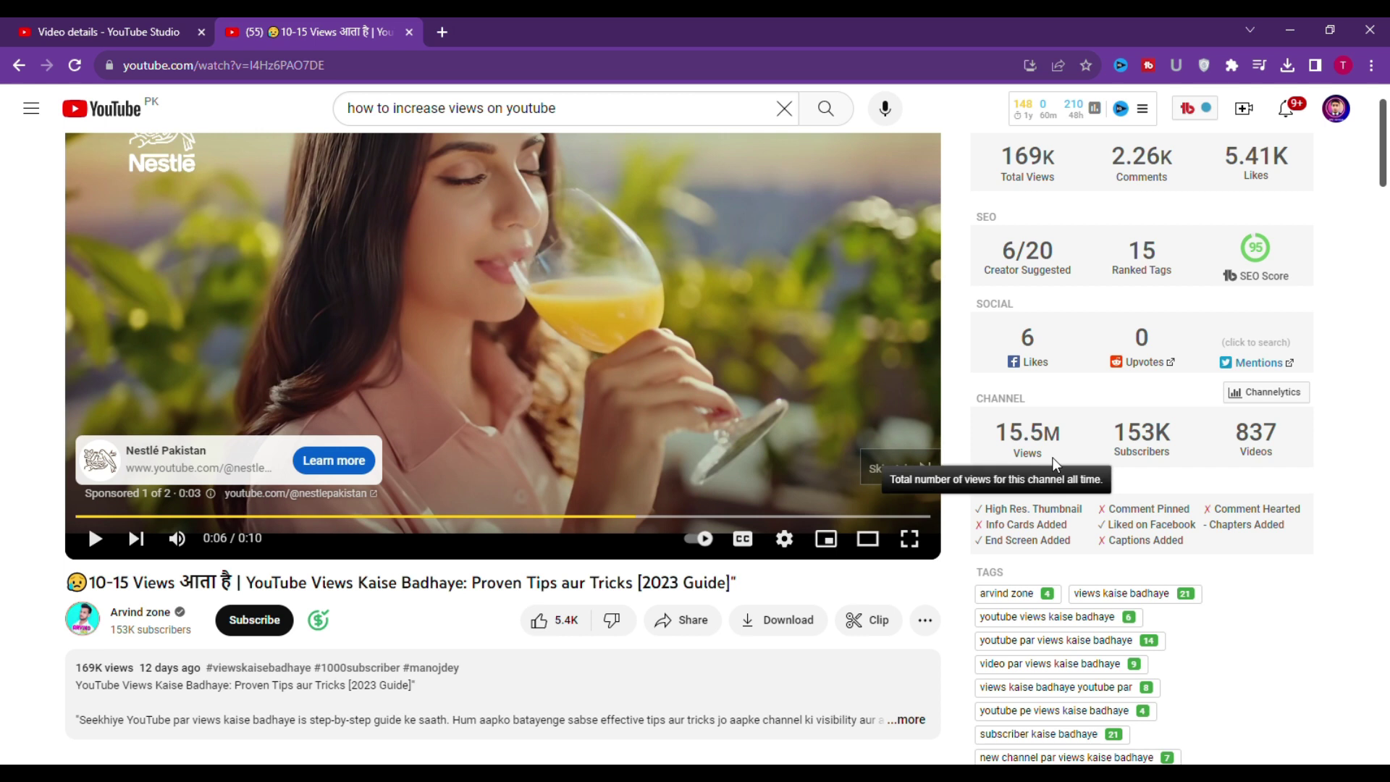
# Examine the video's ranked tags in TubeBuddy and its engagement rate, SEO score, video tags and channel tags in vidIQ.
pyautogui.scroll(-1, 1054, 463)
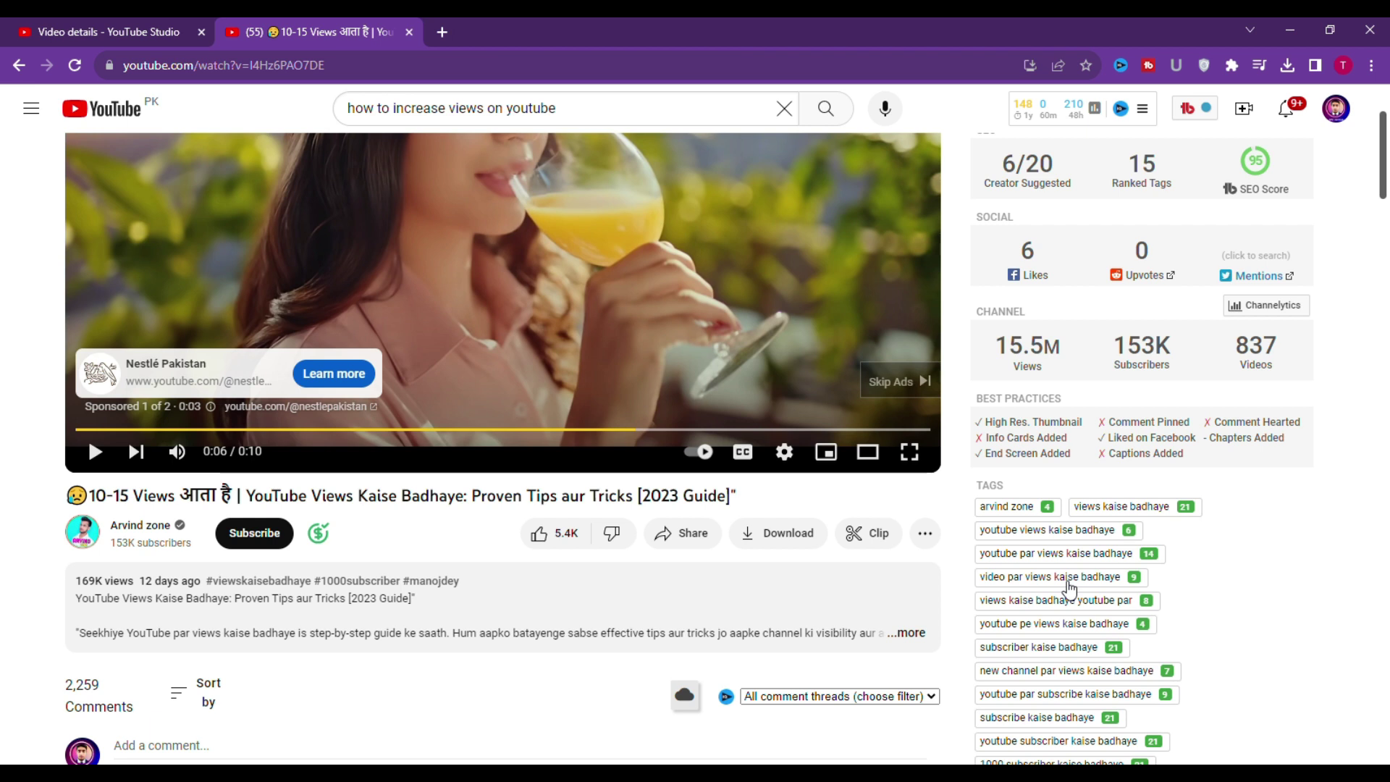
pyautogui.scroll(-6, 1070, 588)
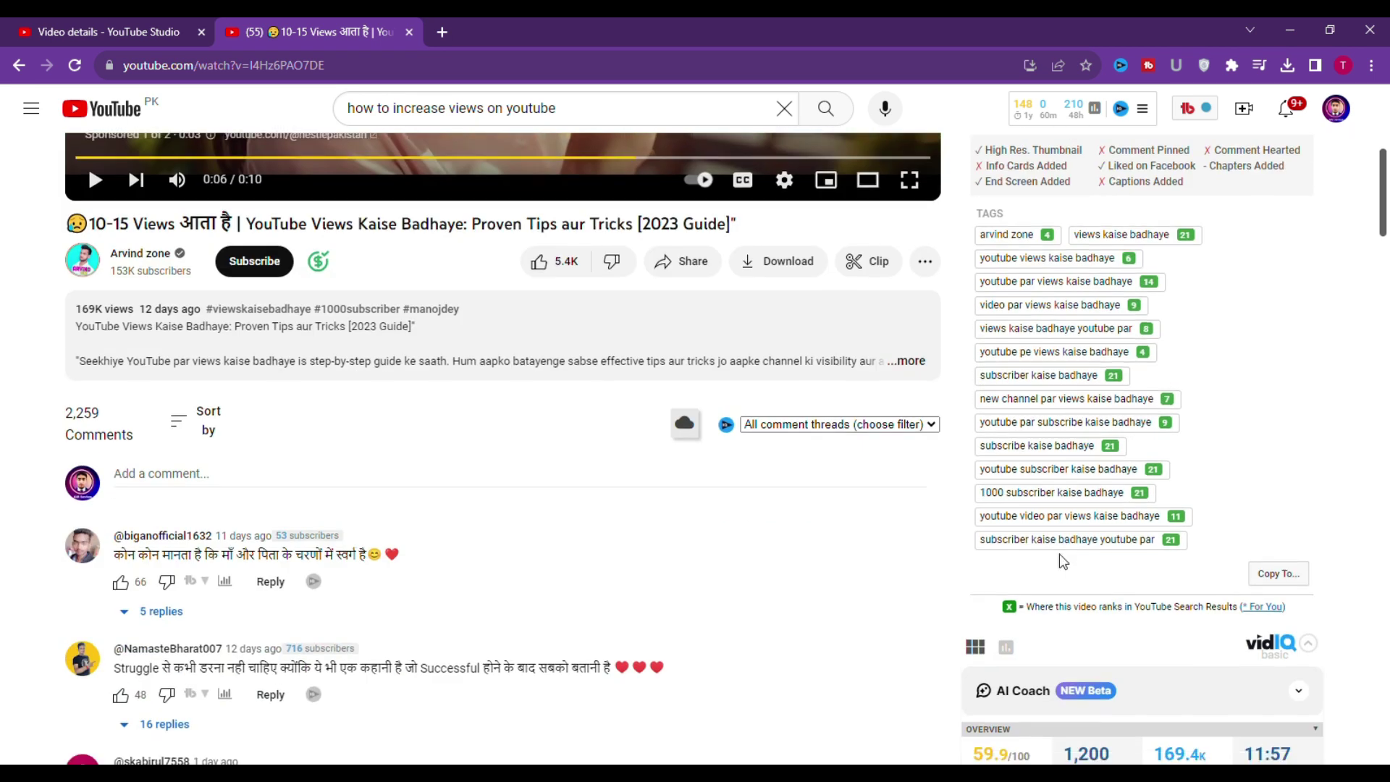
pyautogui.scroll(-6, 1038, 579)
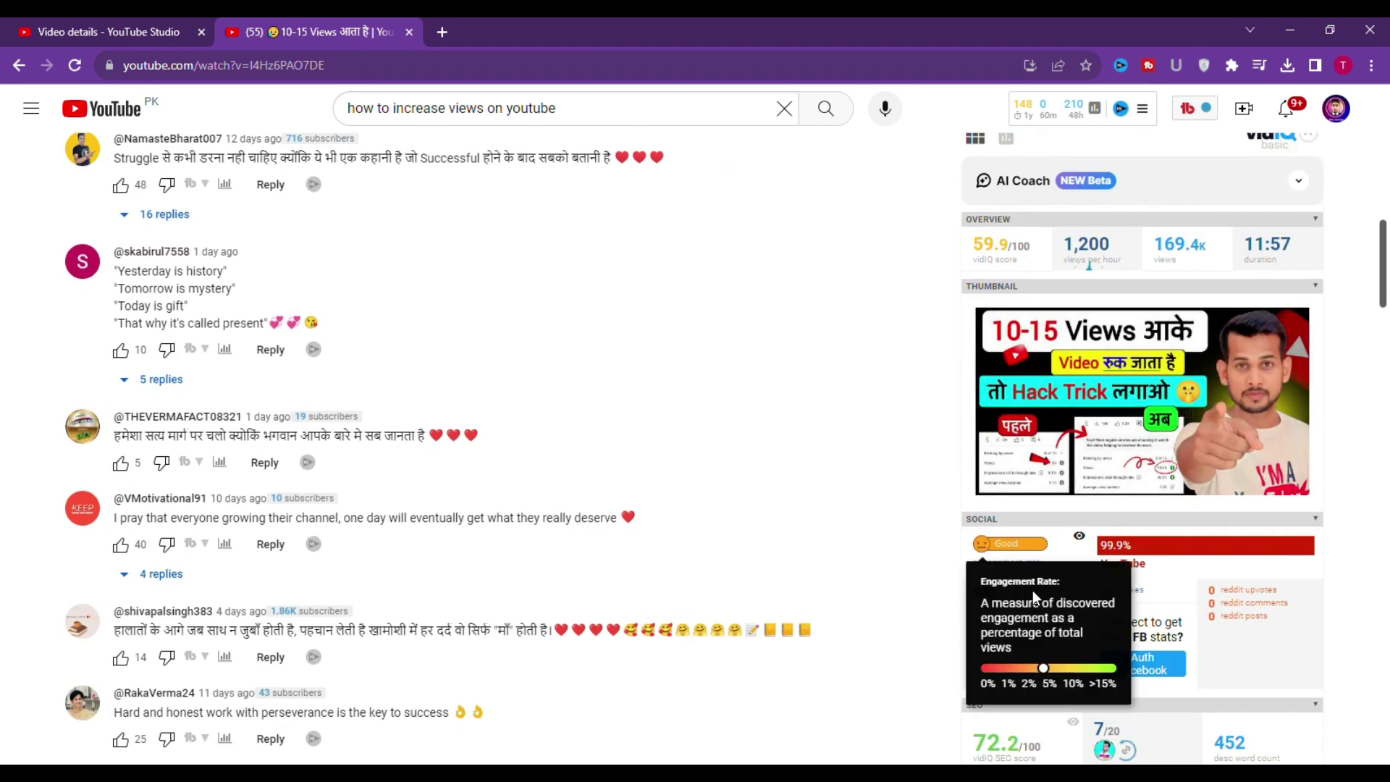
pyautogui.scroll(-3, 950, 581)
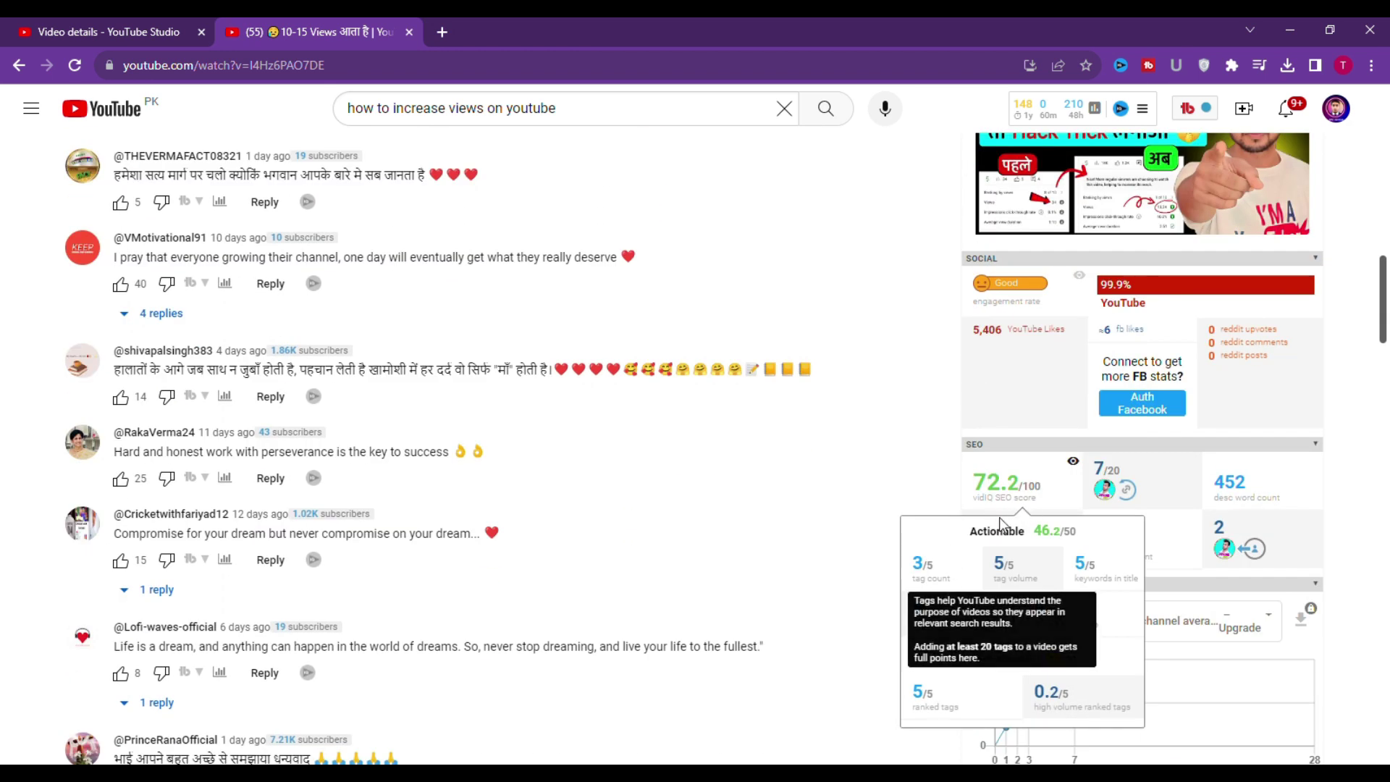
pyautogui.scroll(-5, 999, 517)
pyautogui.scroll(-7, 889, 574)
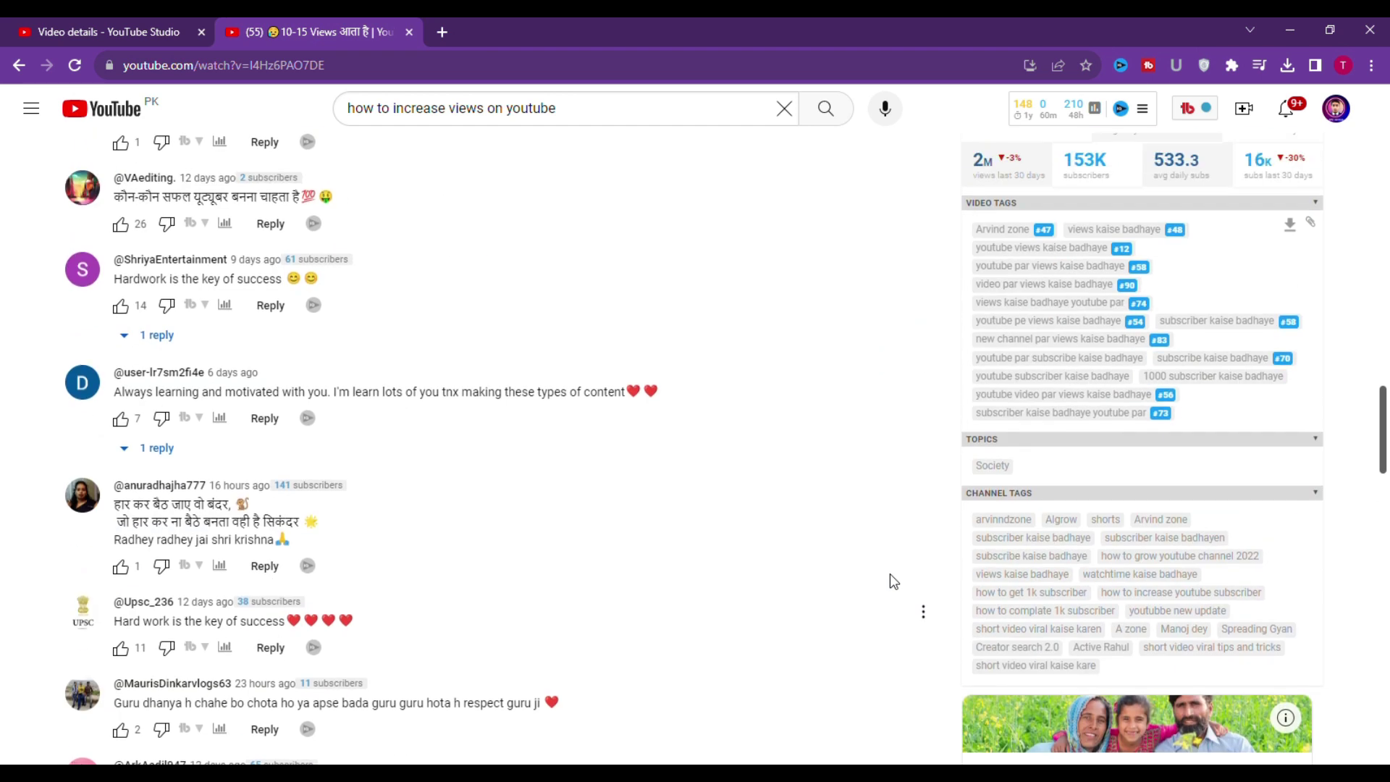
pyautogui.scroll(2, 889, 574)
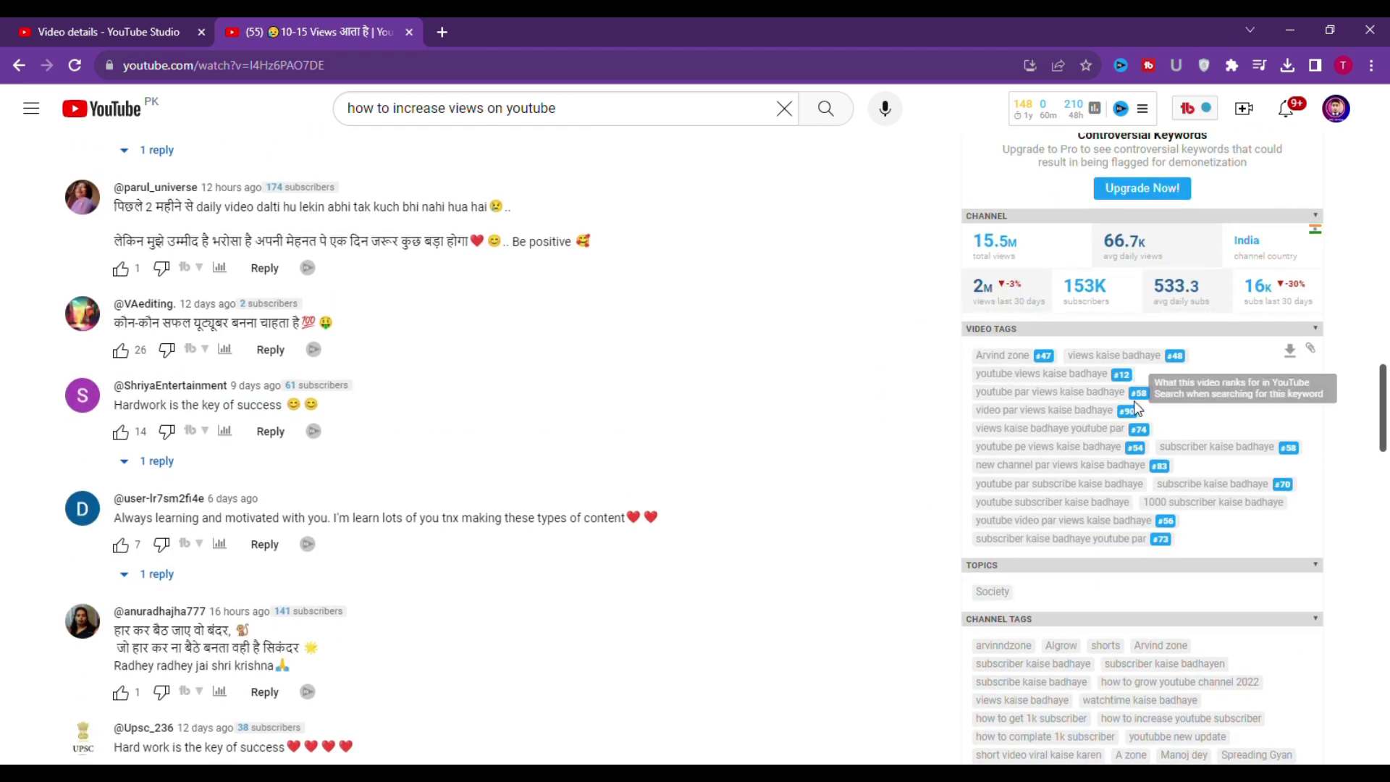
pyautogui.scroll(2, 865, 606)
pyautogui.scroll(7, 866, 605)
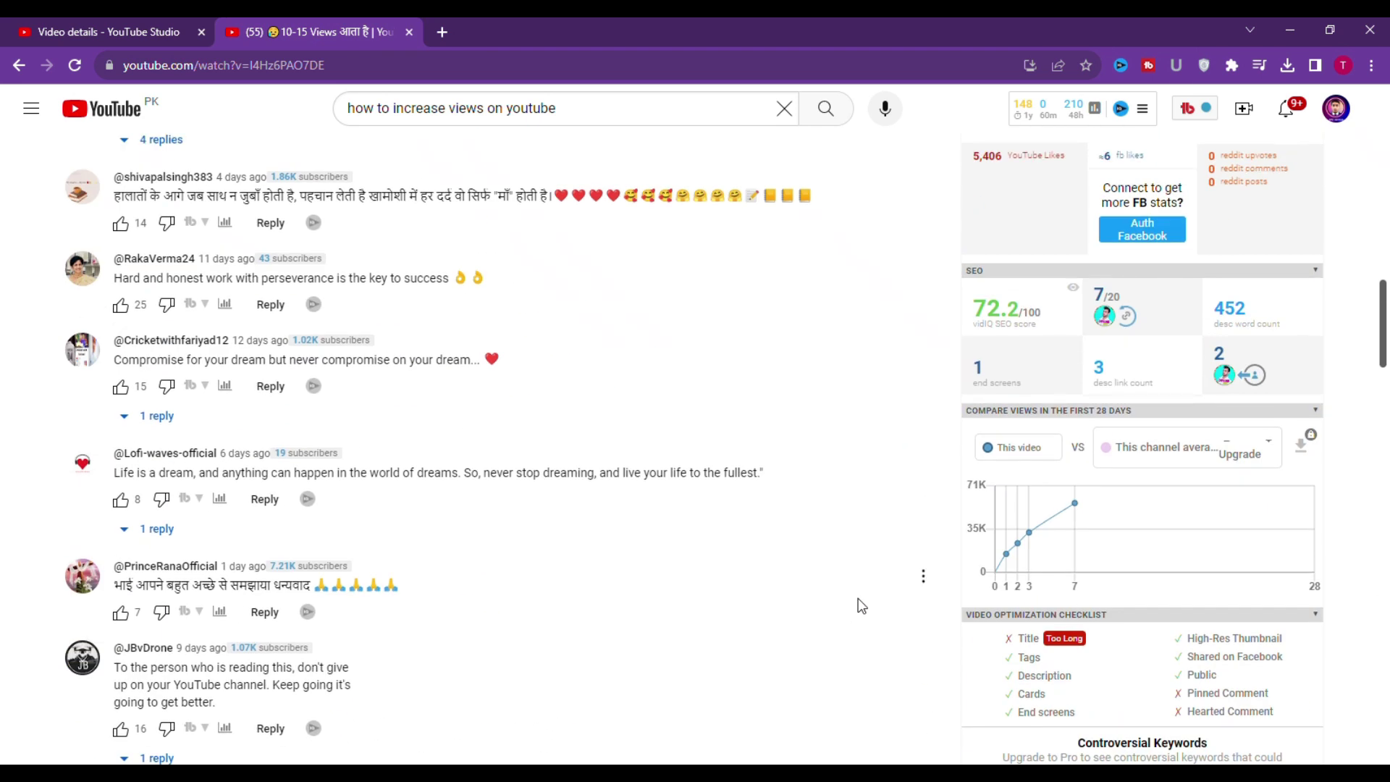
pyautogui.scroll(15, 862, 606)
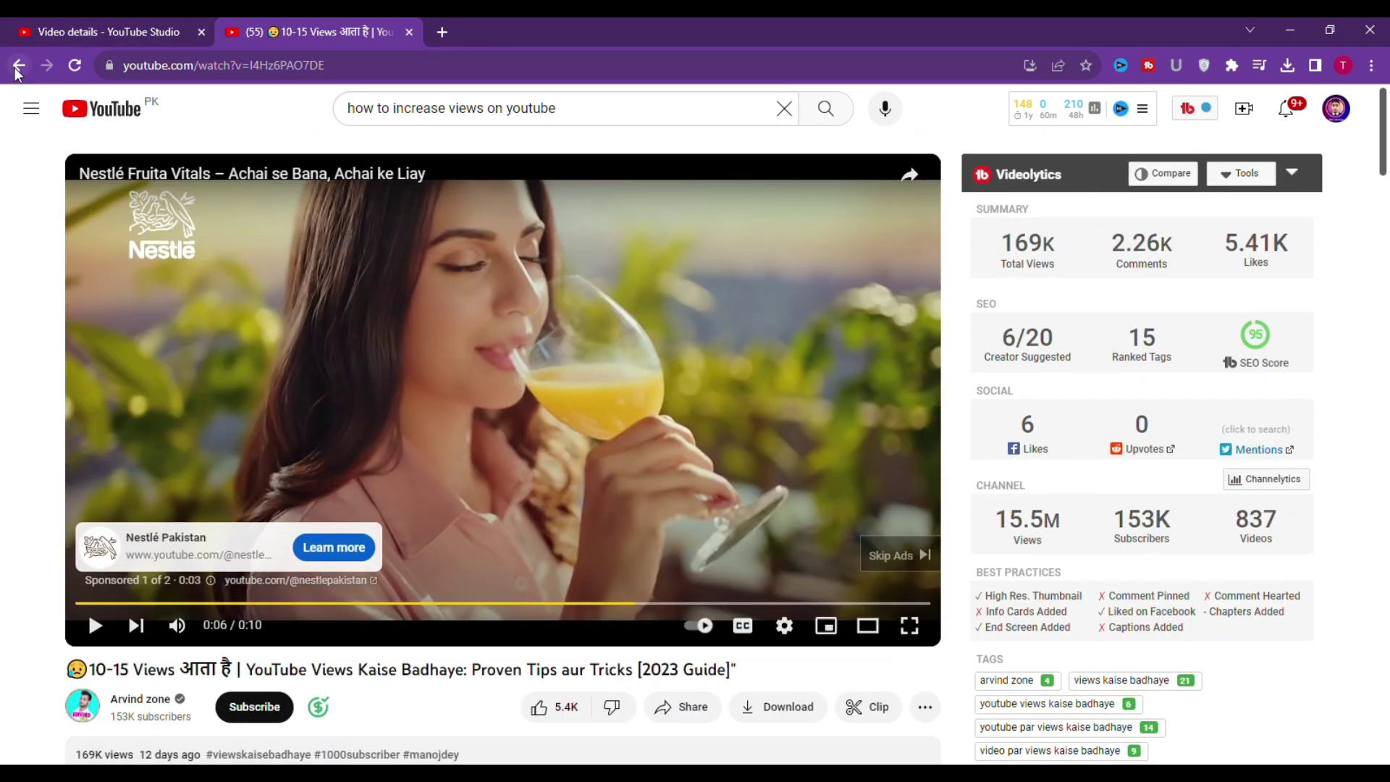
# Go back to the search results, open "How to Increase Views and Subscribers on YouTube - Get views on YouTube Fast" and pause it.
pyautogui.click(18, 65)
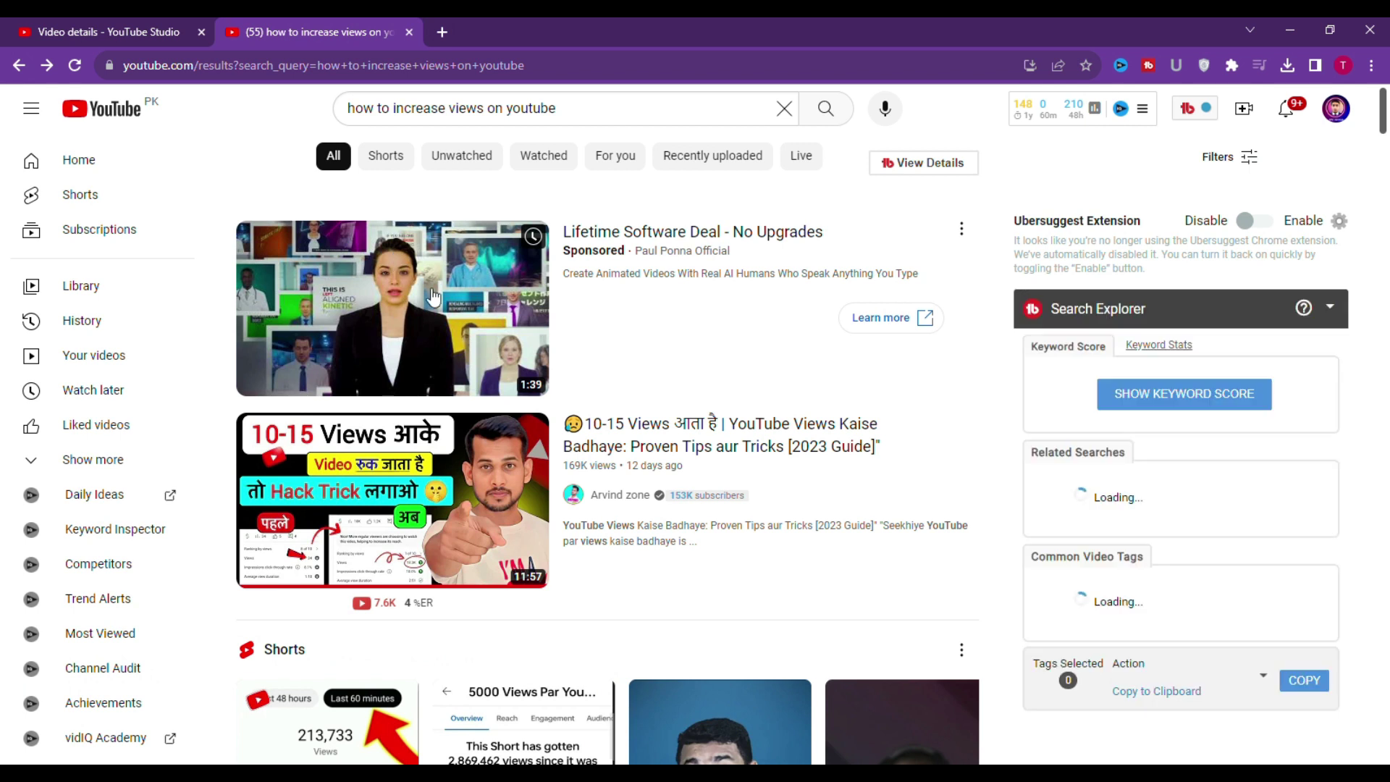
pyautogui.scroll(-8, 446, 313)
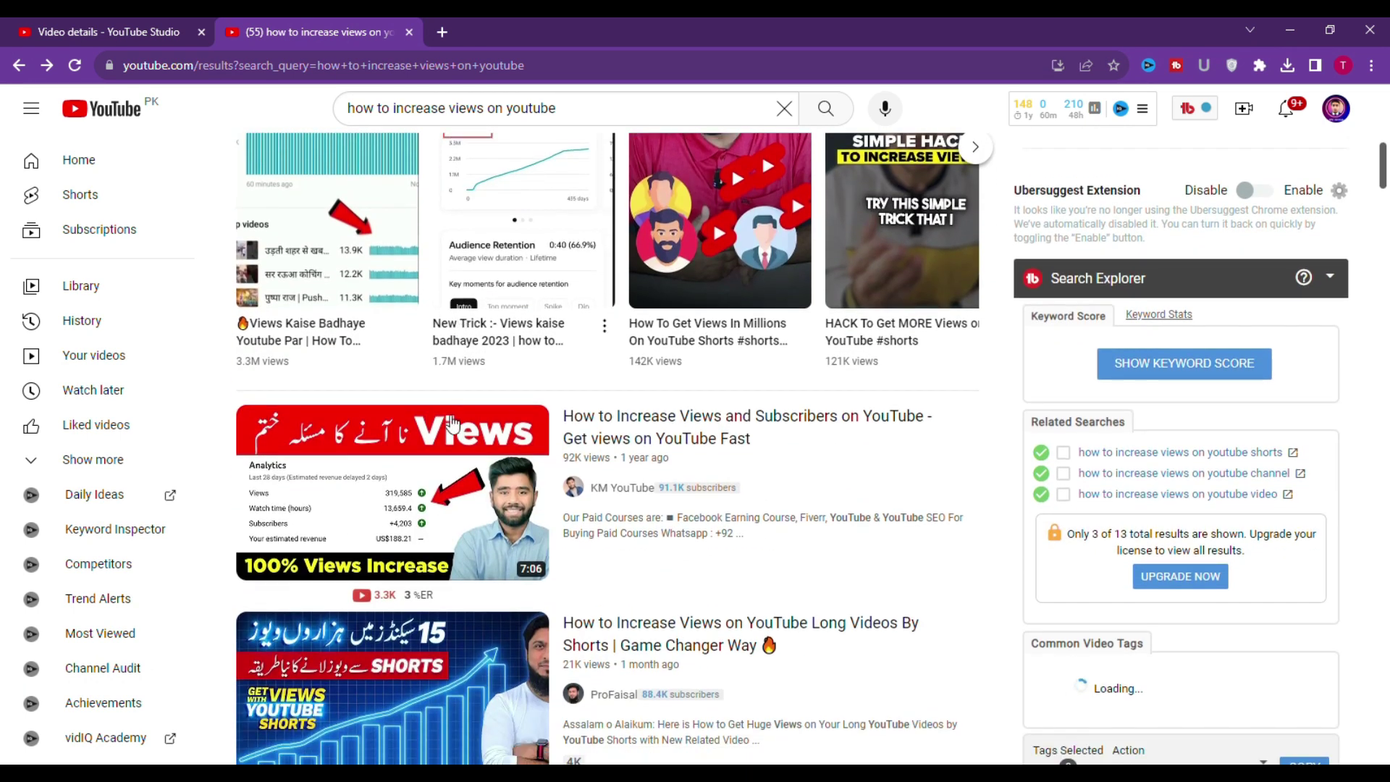
pyautogui.click(400, 472)
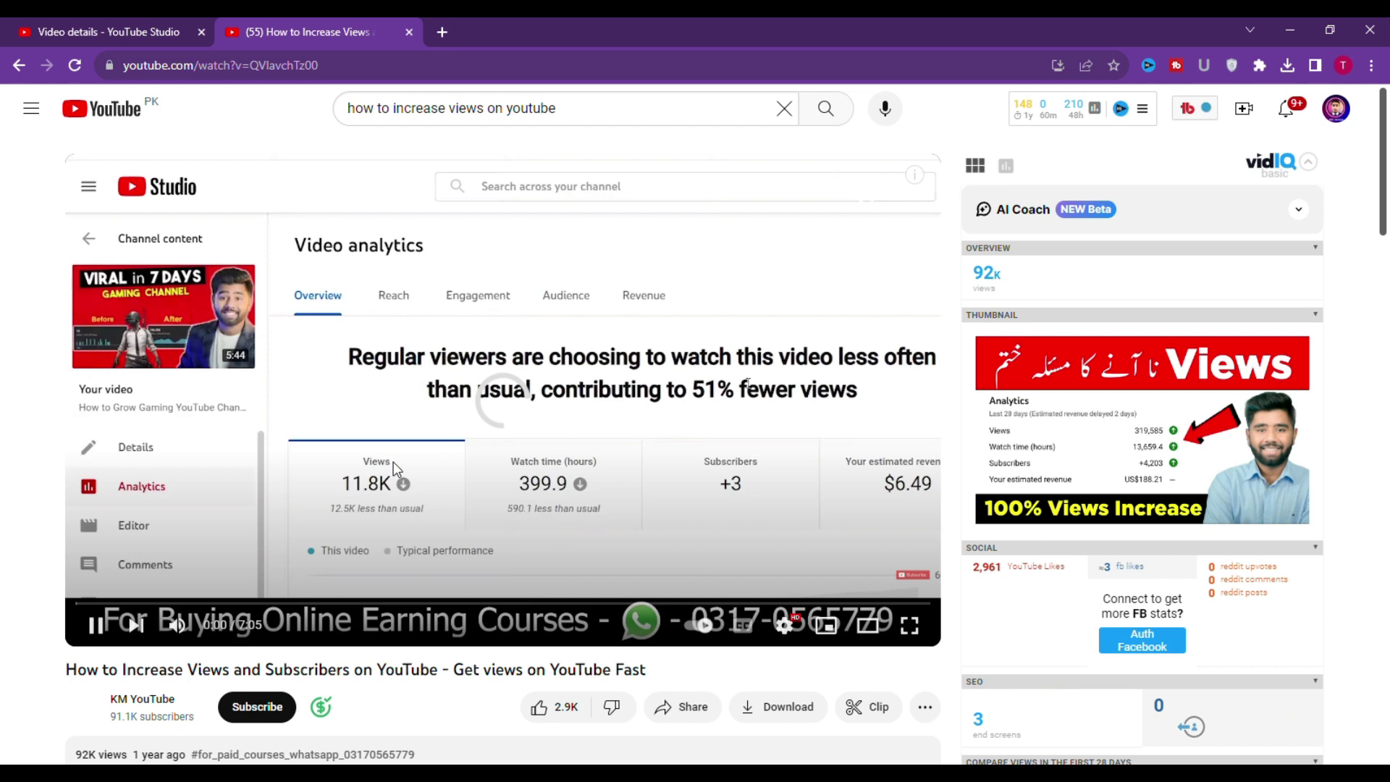
pyautogui.click(510, 405)
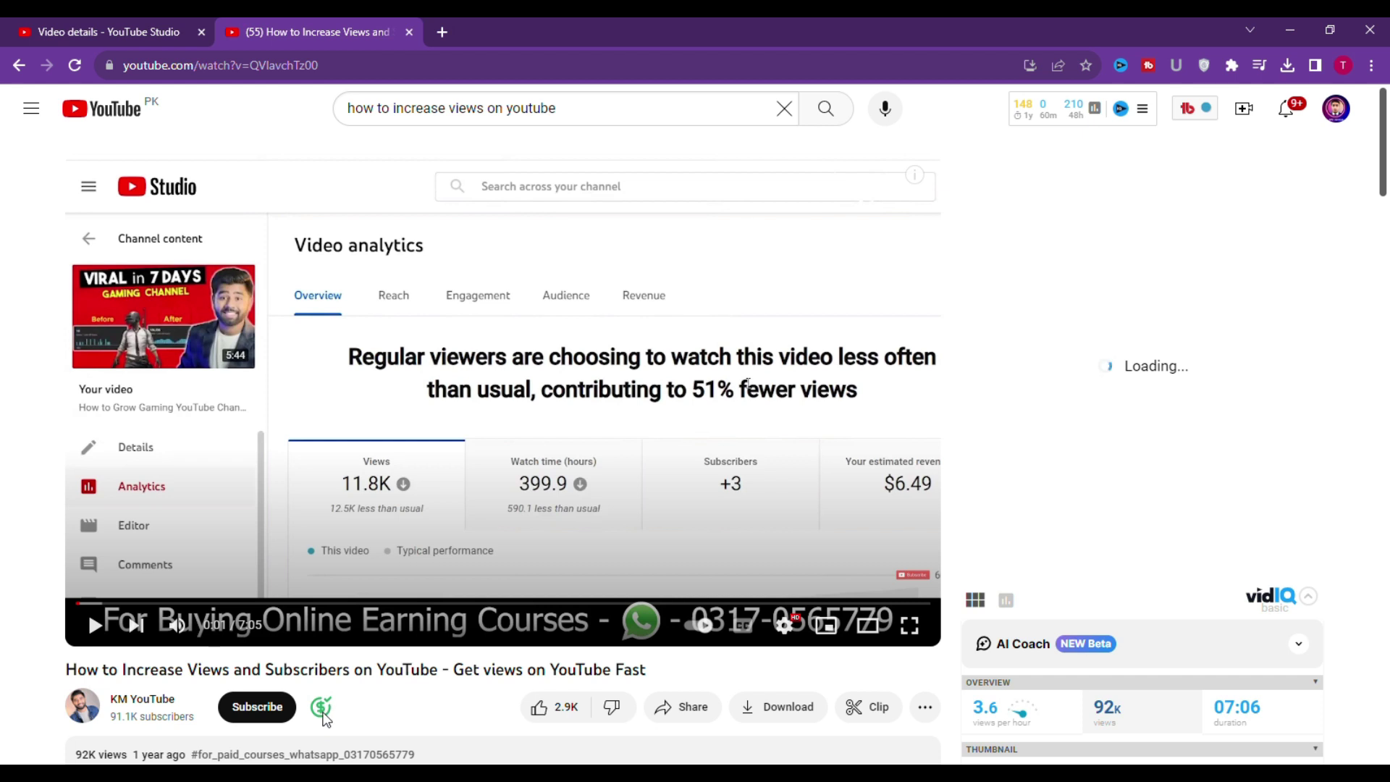
# Check this video's monetization status and TubeBuddy SEO score, and load its ranked tags to review the tag rankings.
pyautogui.moveTo(323, 713)
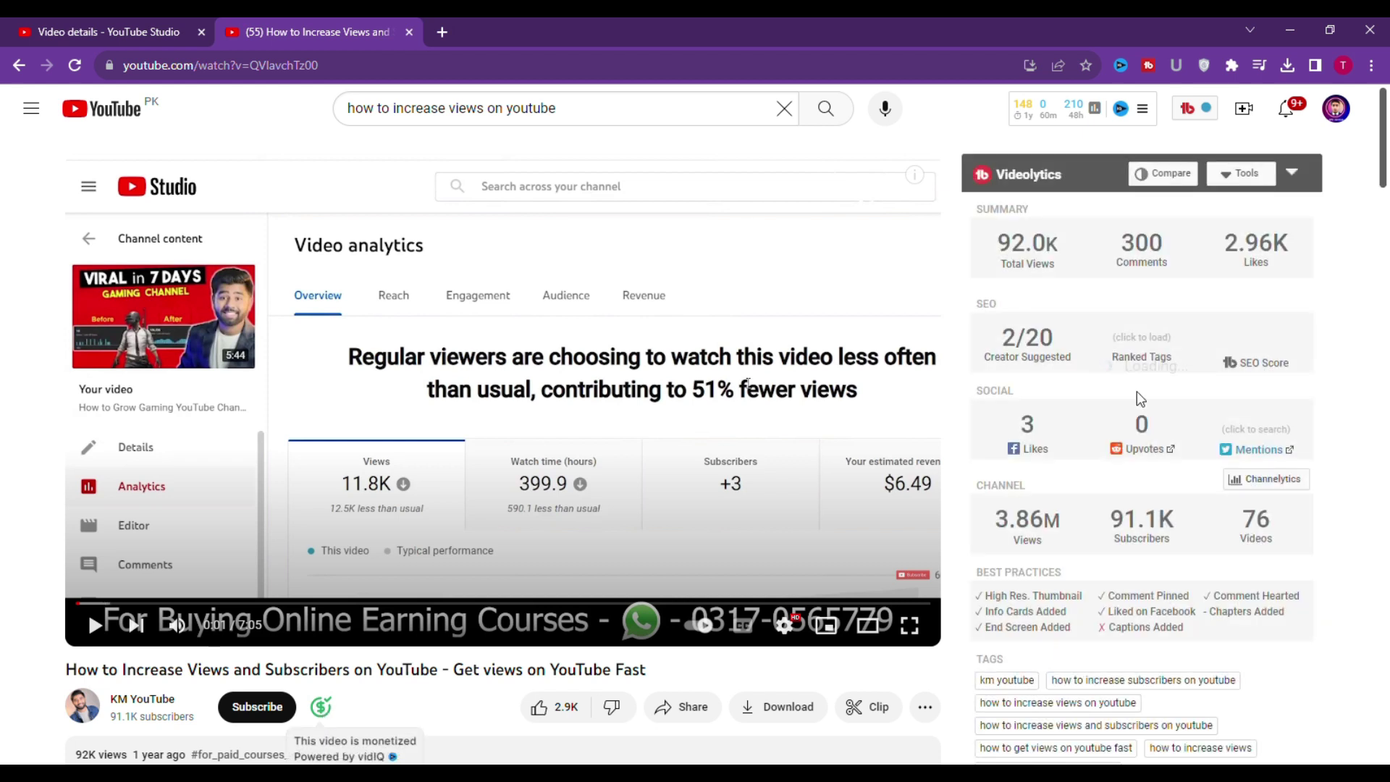
pyautogui.moveTo(1236, 357)
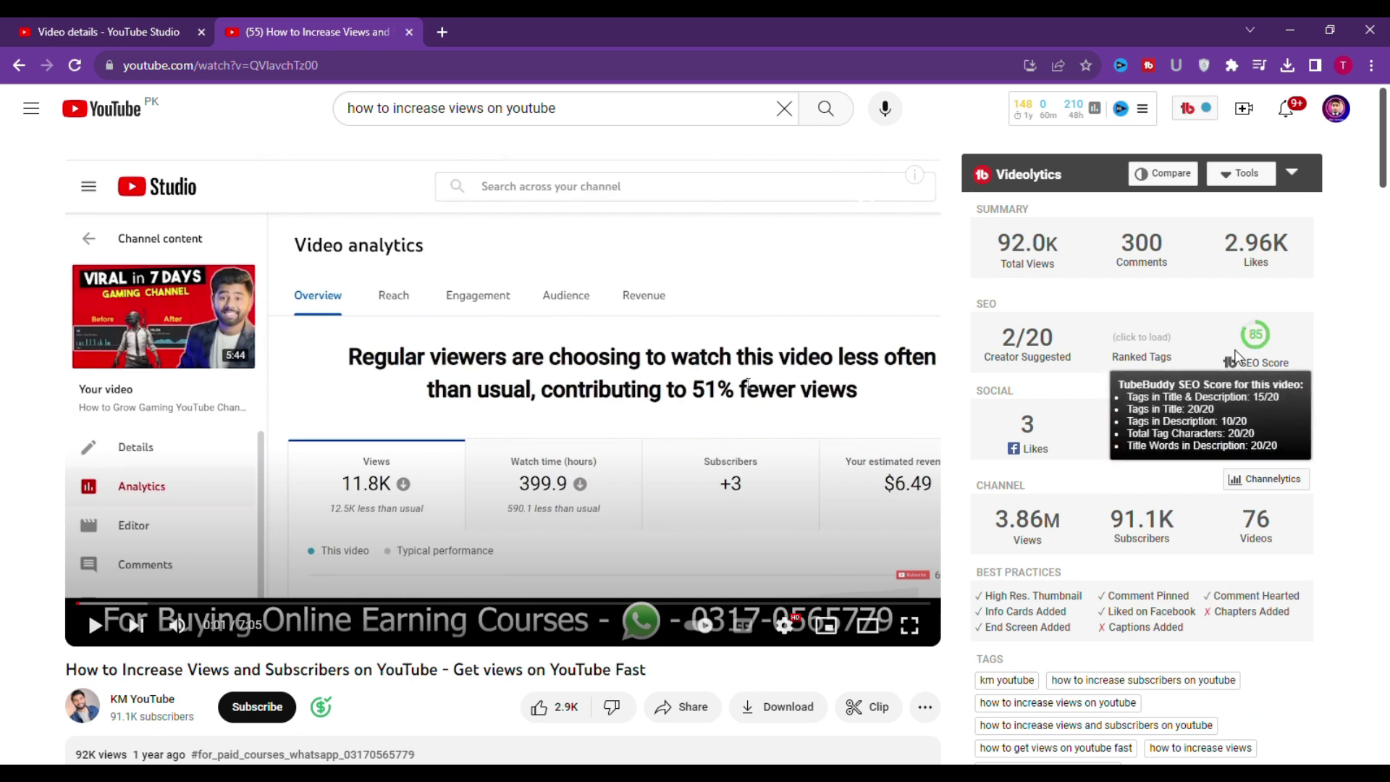
pyautogui.click(1160, 342)
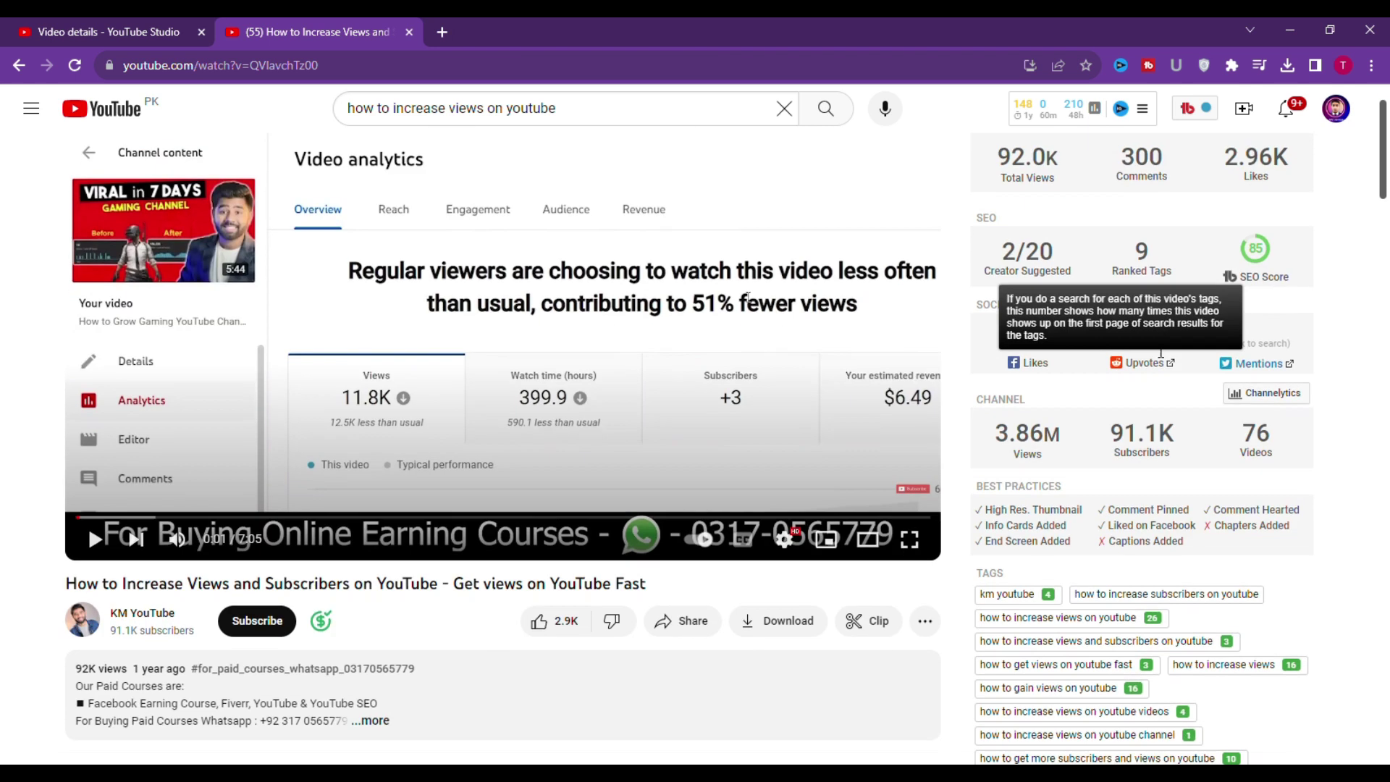
pyautogui.scroll(-2, 1064, 595)
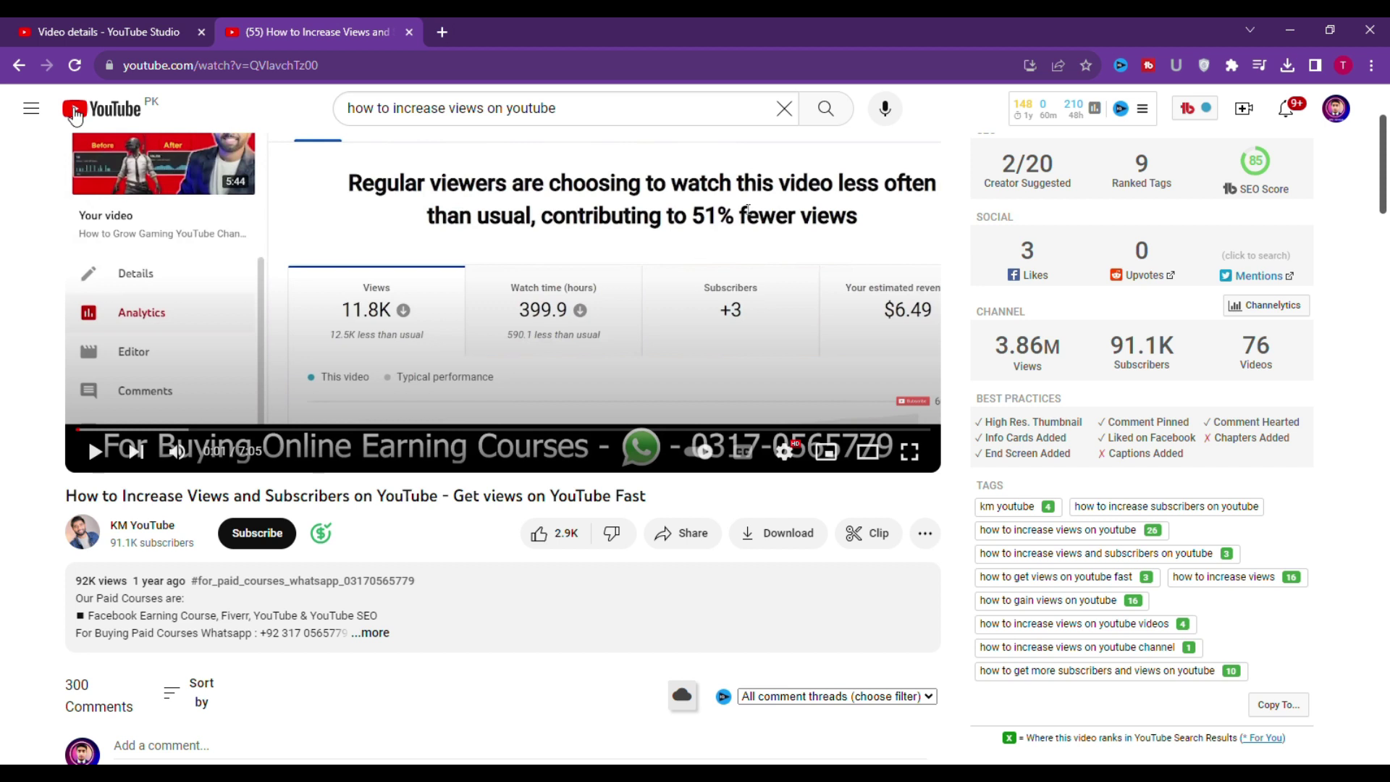
# Return to the "how to increase views on youtube" search results and view the vidIQ keyword scores.
pyautogui.click(16, 66)
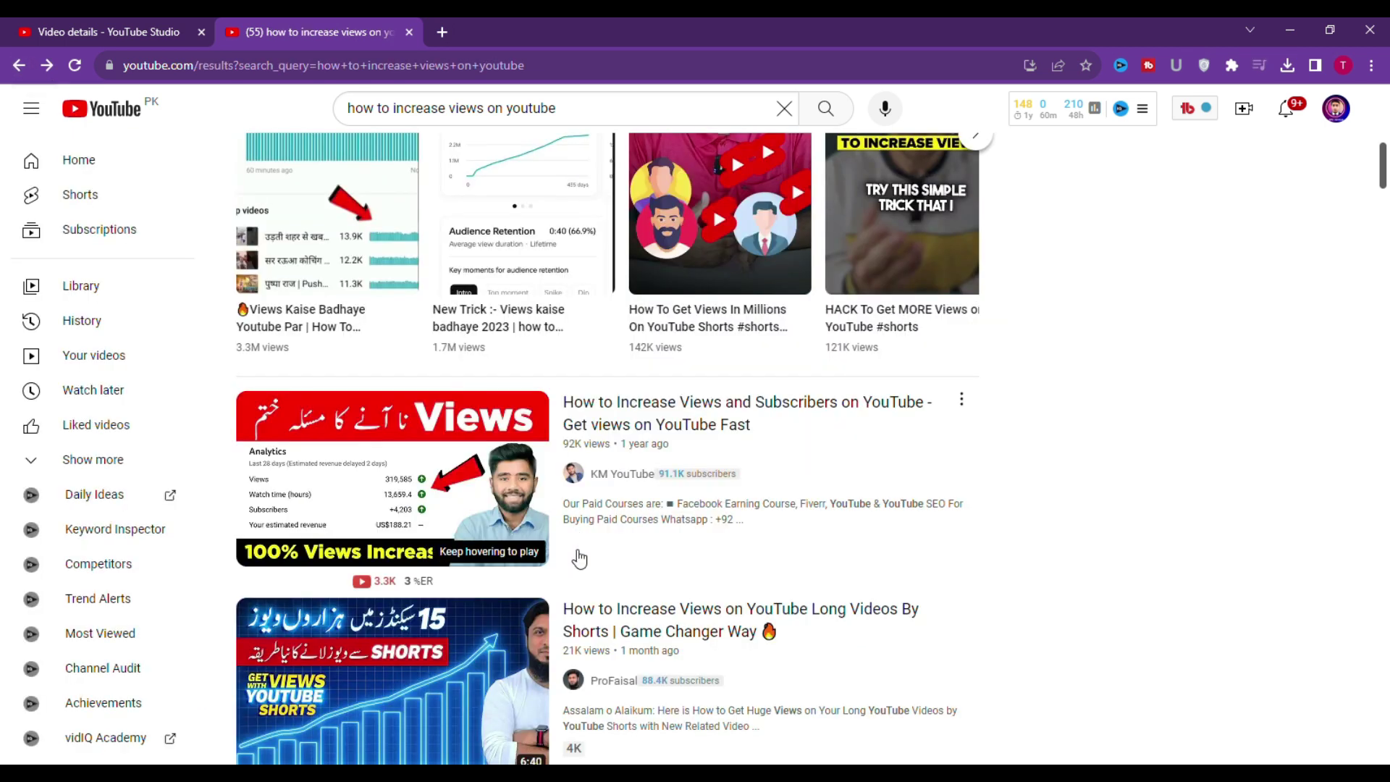
pyautogui.scroll(3, 579, 565)
pyautogui.scroll(2, 579, 571)
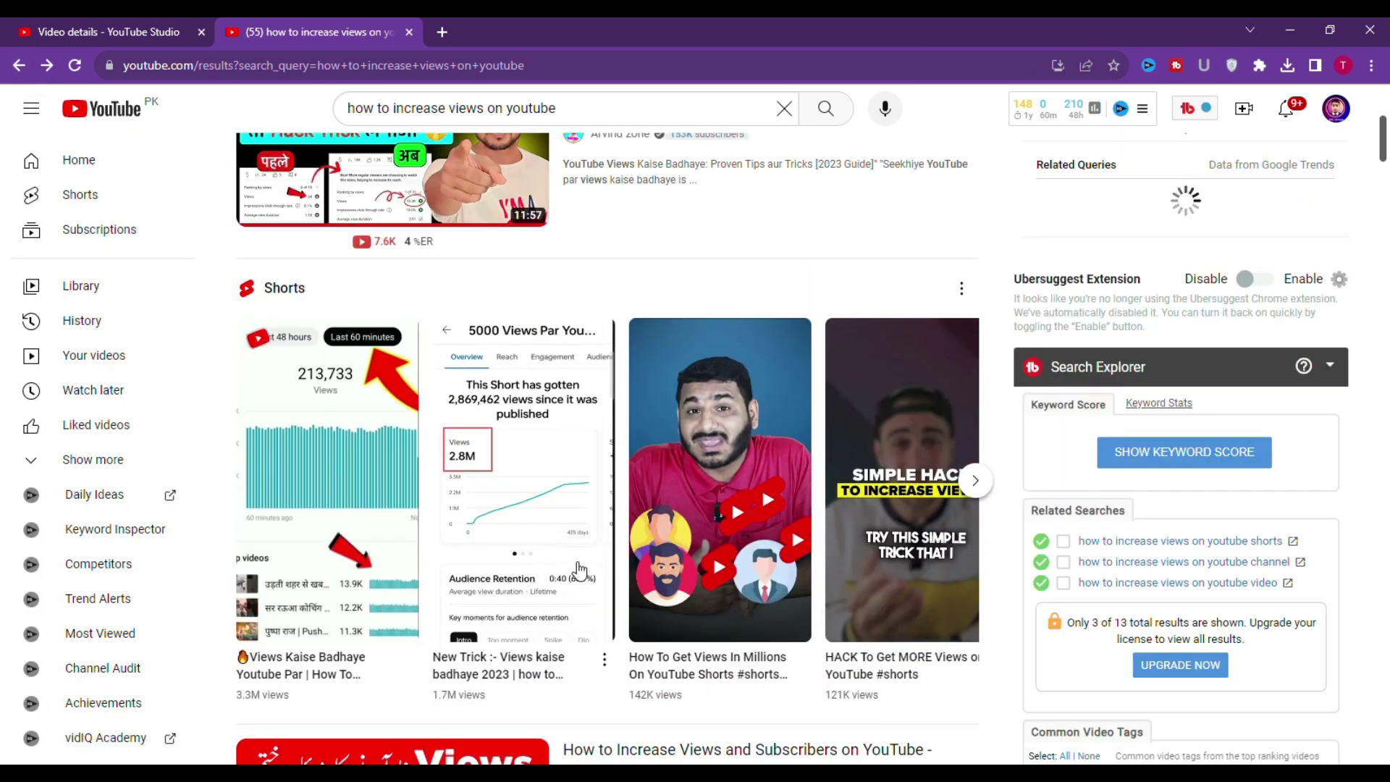
pyautogui.scroll(5, 580, 572)
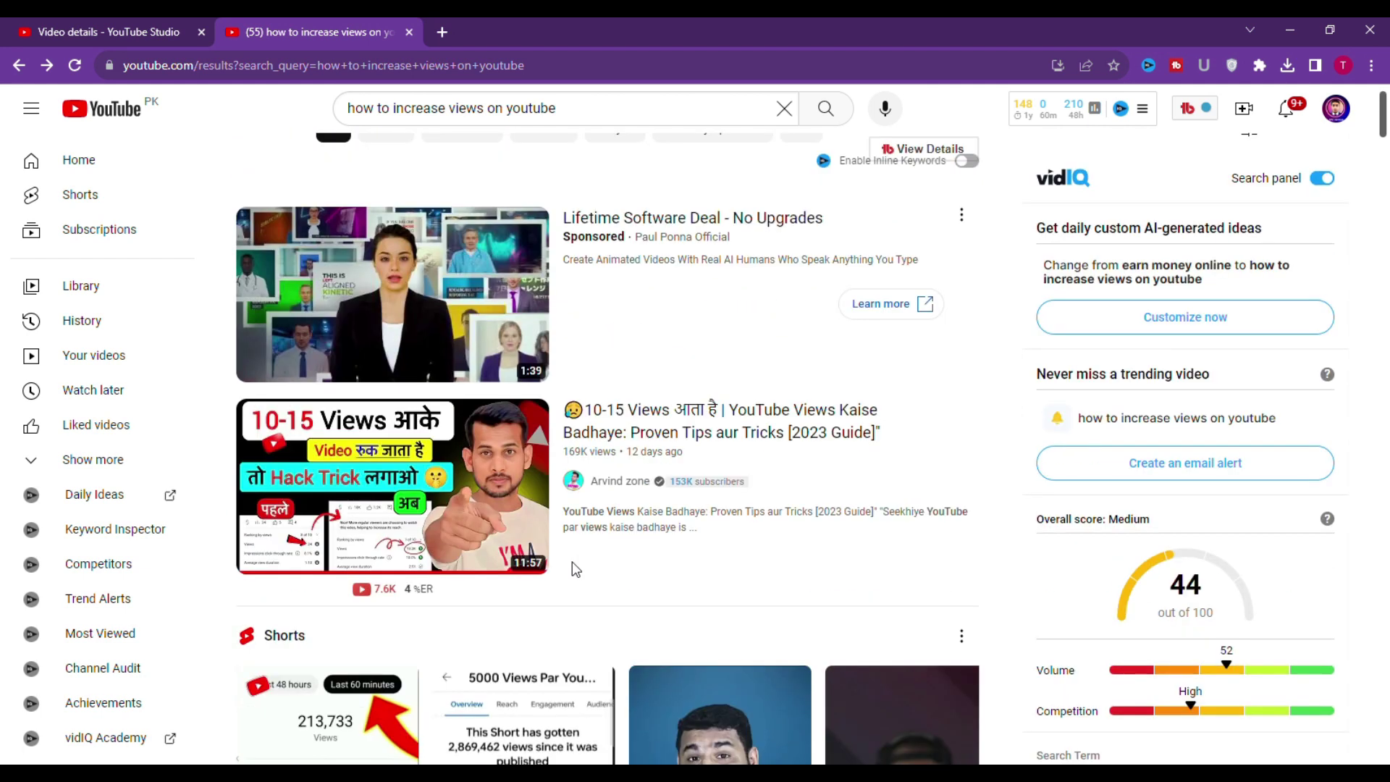
pyautogui.scroll(1, 572, 562)
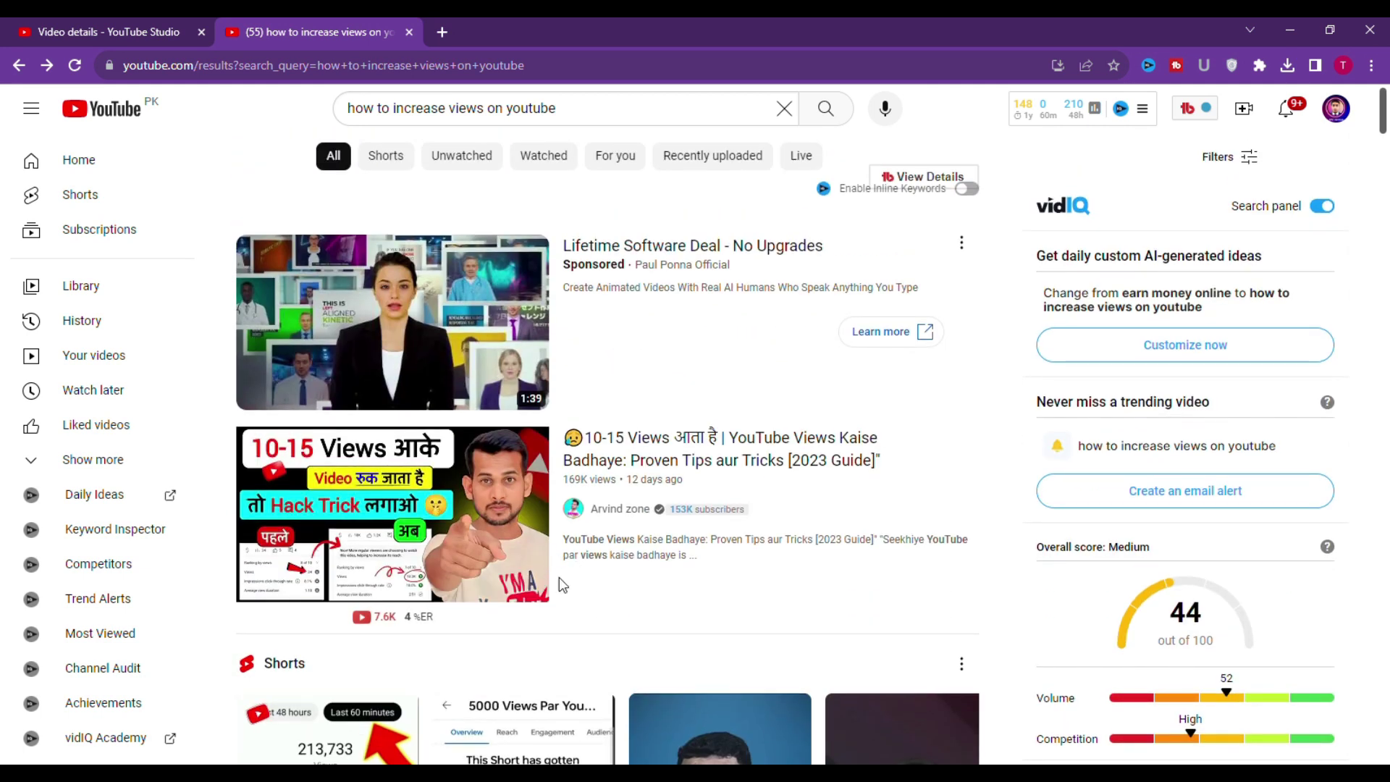
# In YouTube Studio's video details, generate title ideas for "How to increase views on youtube" with TubeBuddy's Title Generator.
pyautogui.click(105, 23)
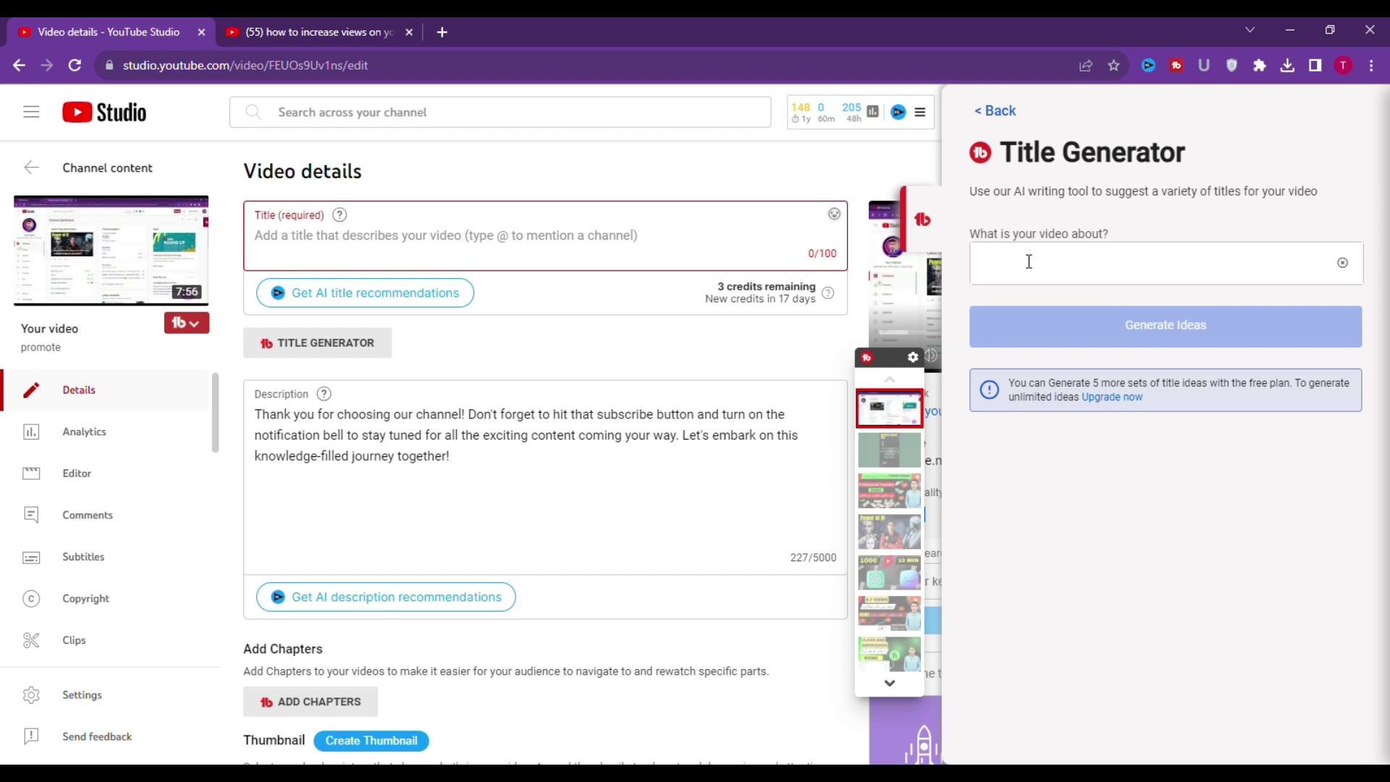
pyautogui.write('How to i')
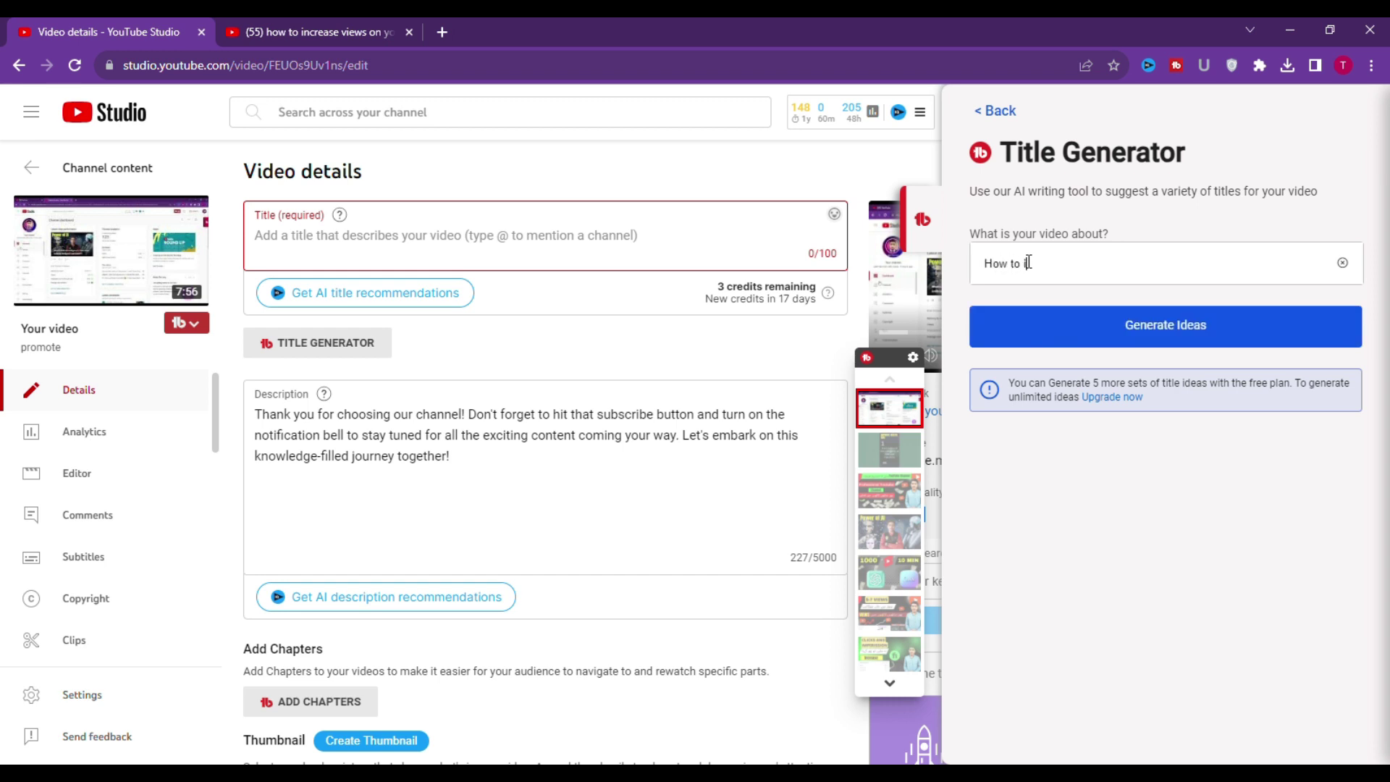
pyautogui.write('ncrease views on youtube')
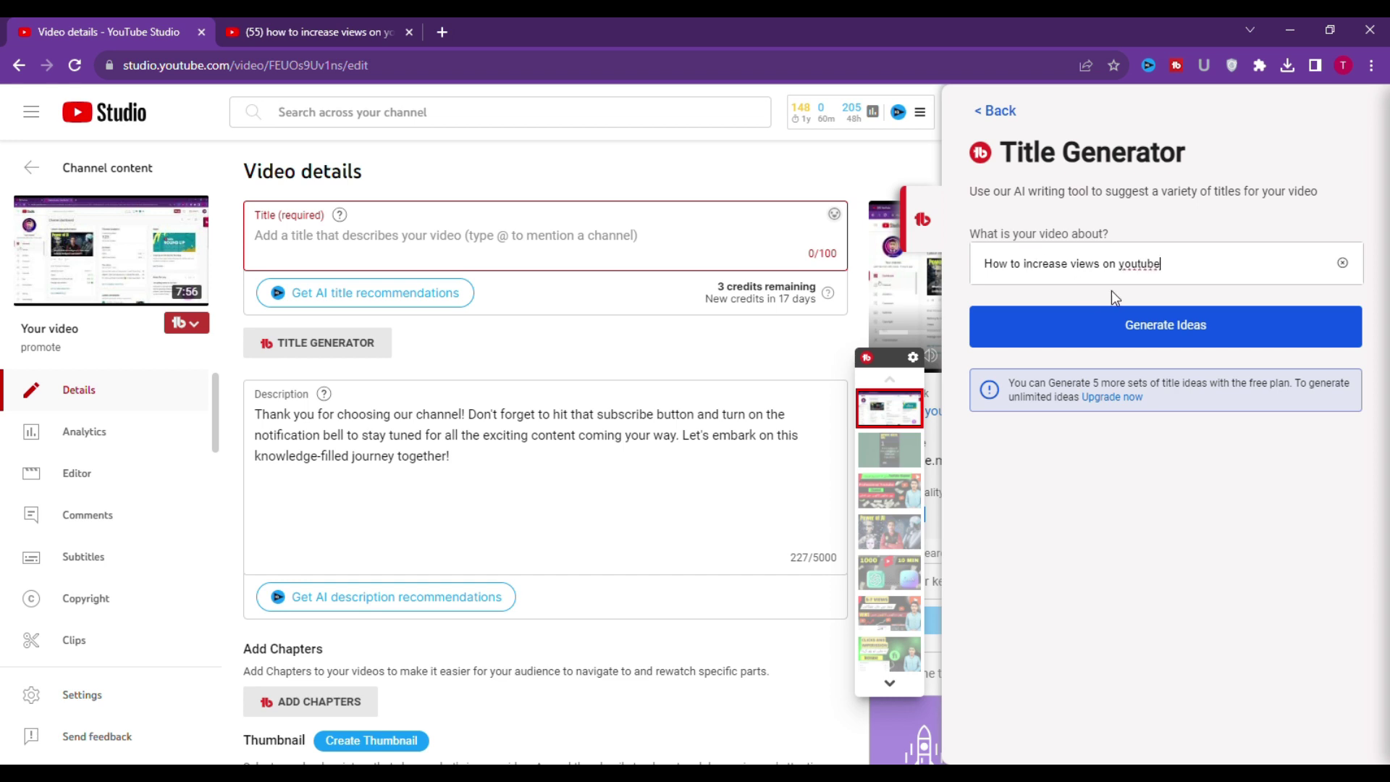
pyautogui.click(1129, 325)
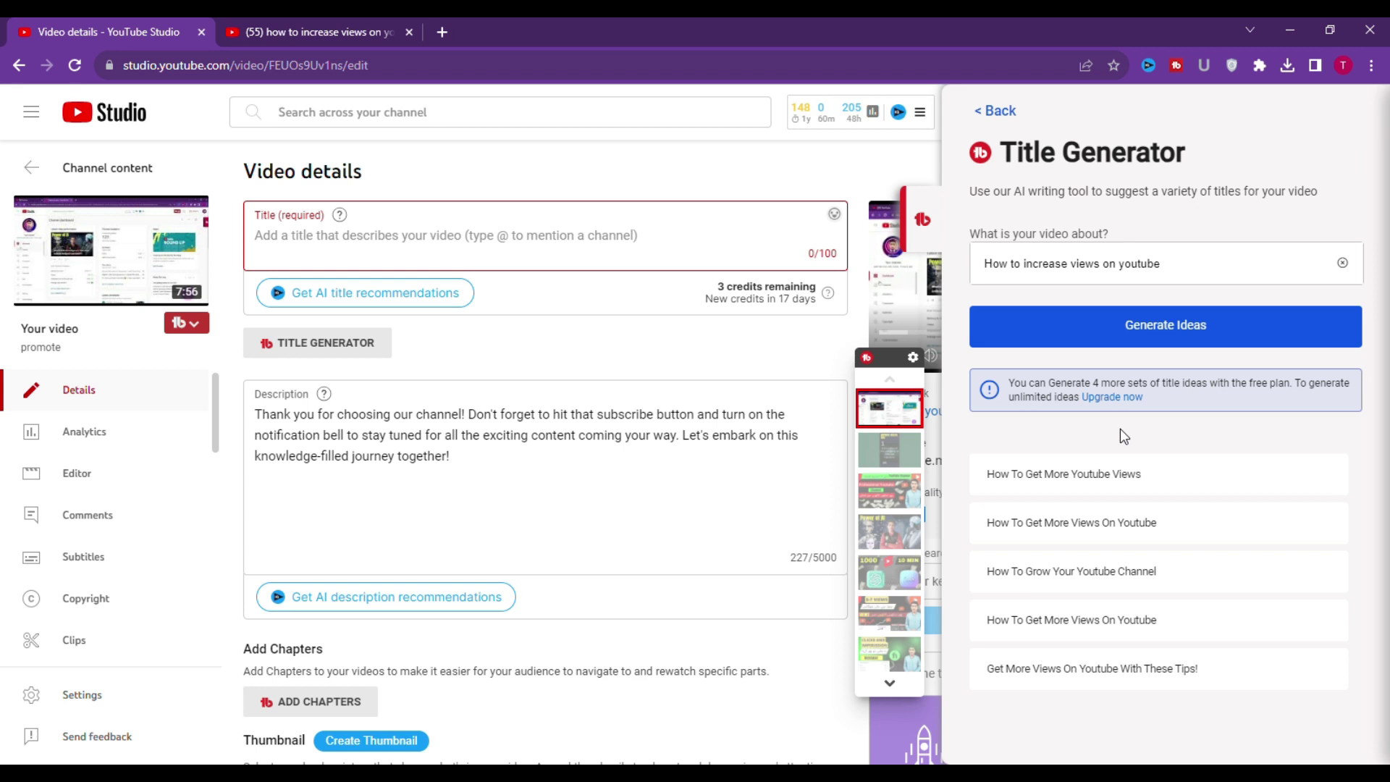
# Close the title generator and check the video's existing tags and TubeBuddy's tag tools and recommended tags.
pyautogui.scroll(-7, 400, 486)
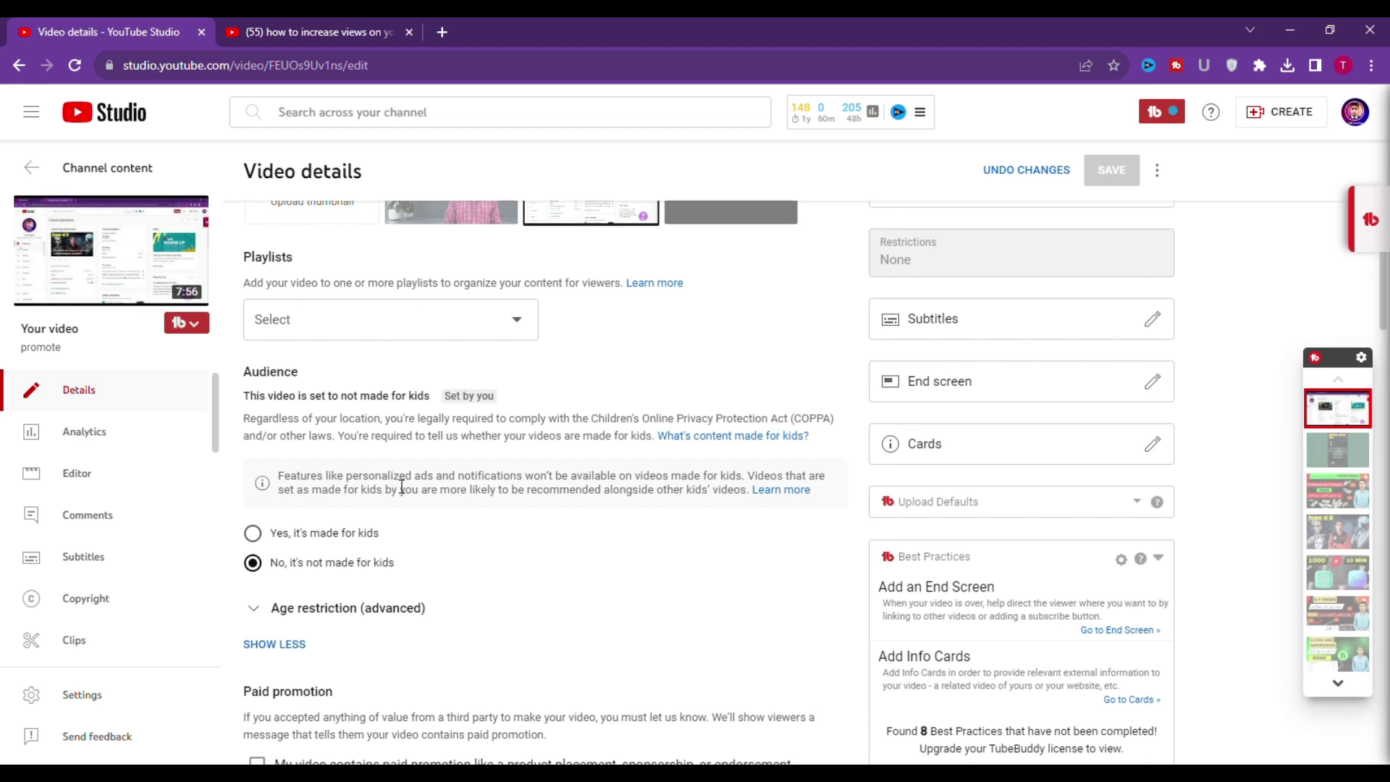
pyautogui.scroll(-3, 400, 493)
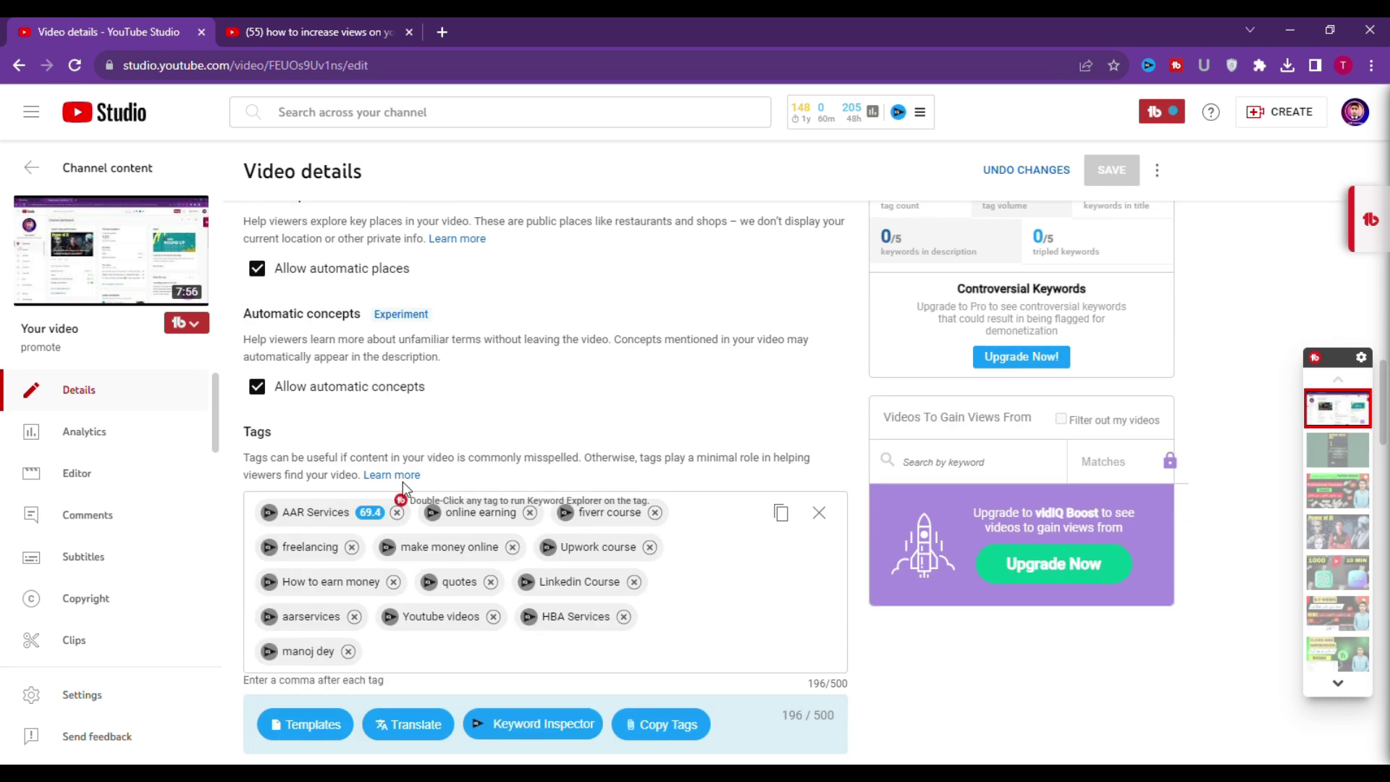
pyautogui.scroll(-1, 424, 472)
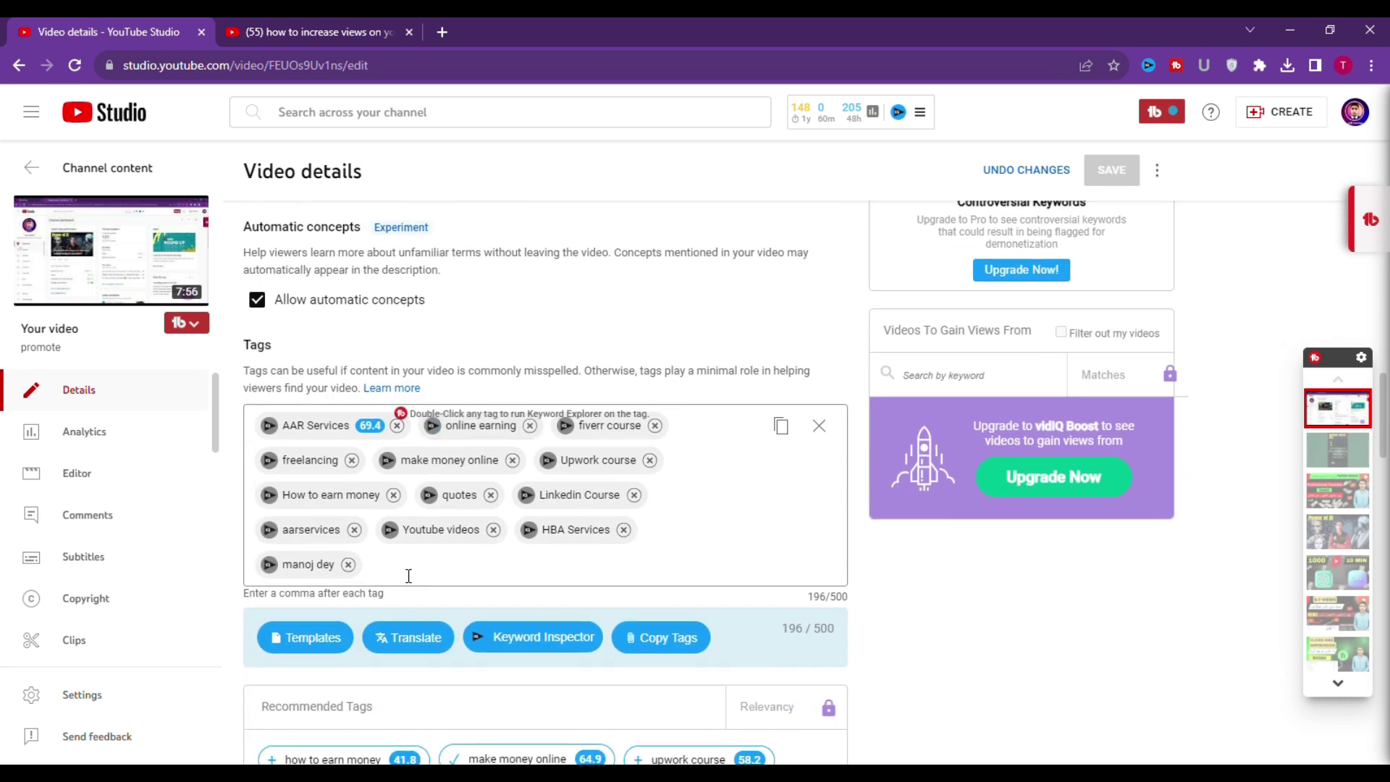
pyautogui.click(408, 567)
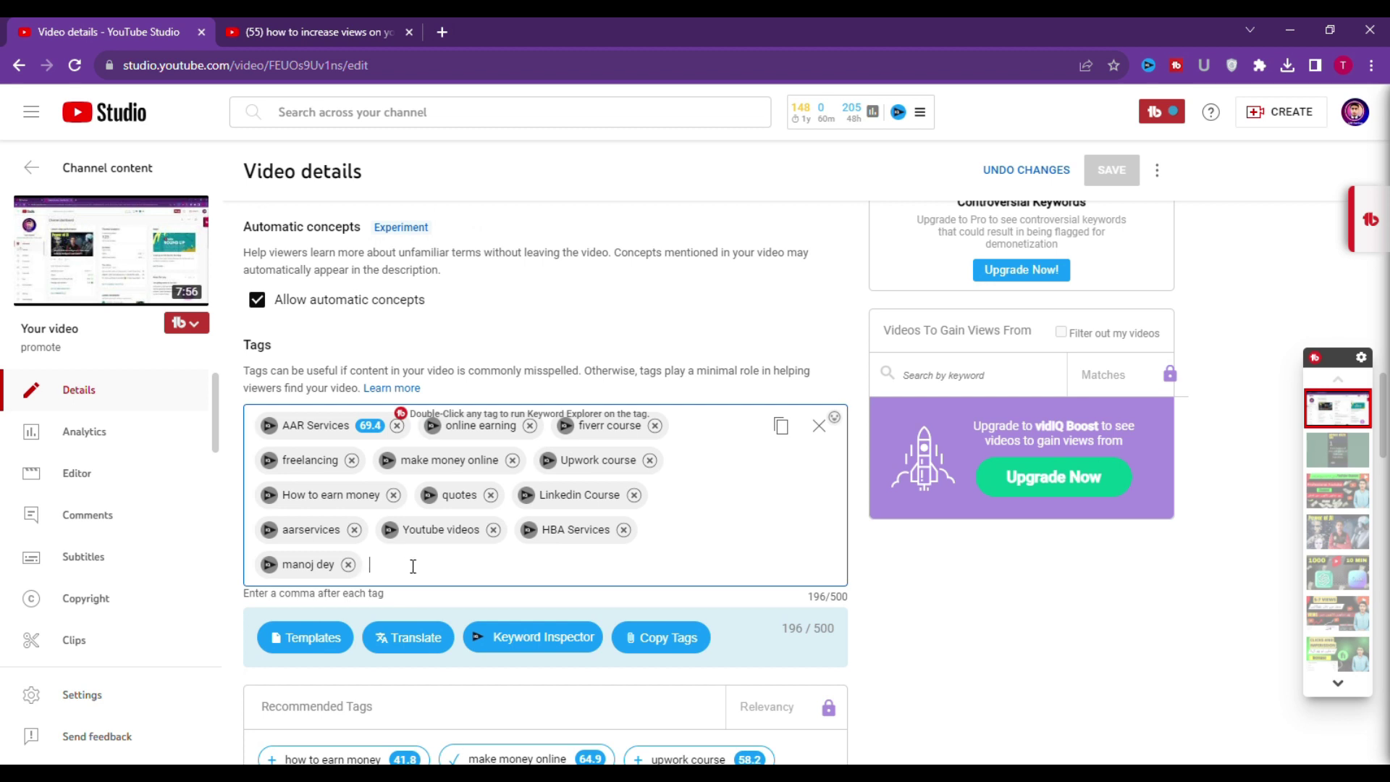
pyautogui.scroll(-9, 408, 567)
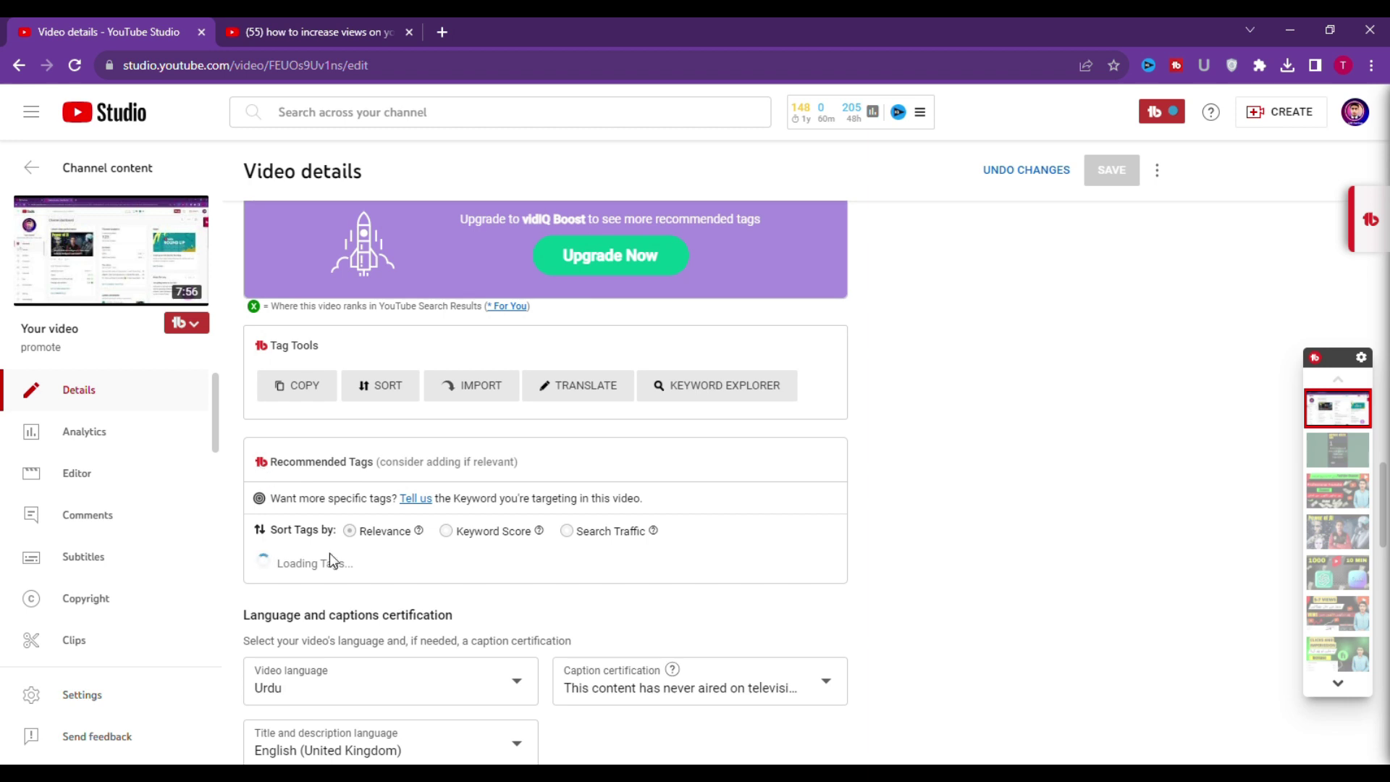
# Set the video's title to "How to get more views on youtube".
pyautogui.scroll(16, 329, 553)
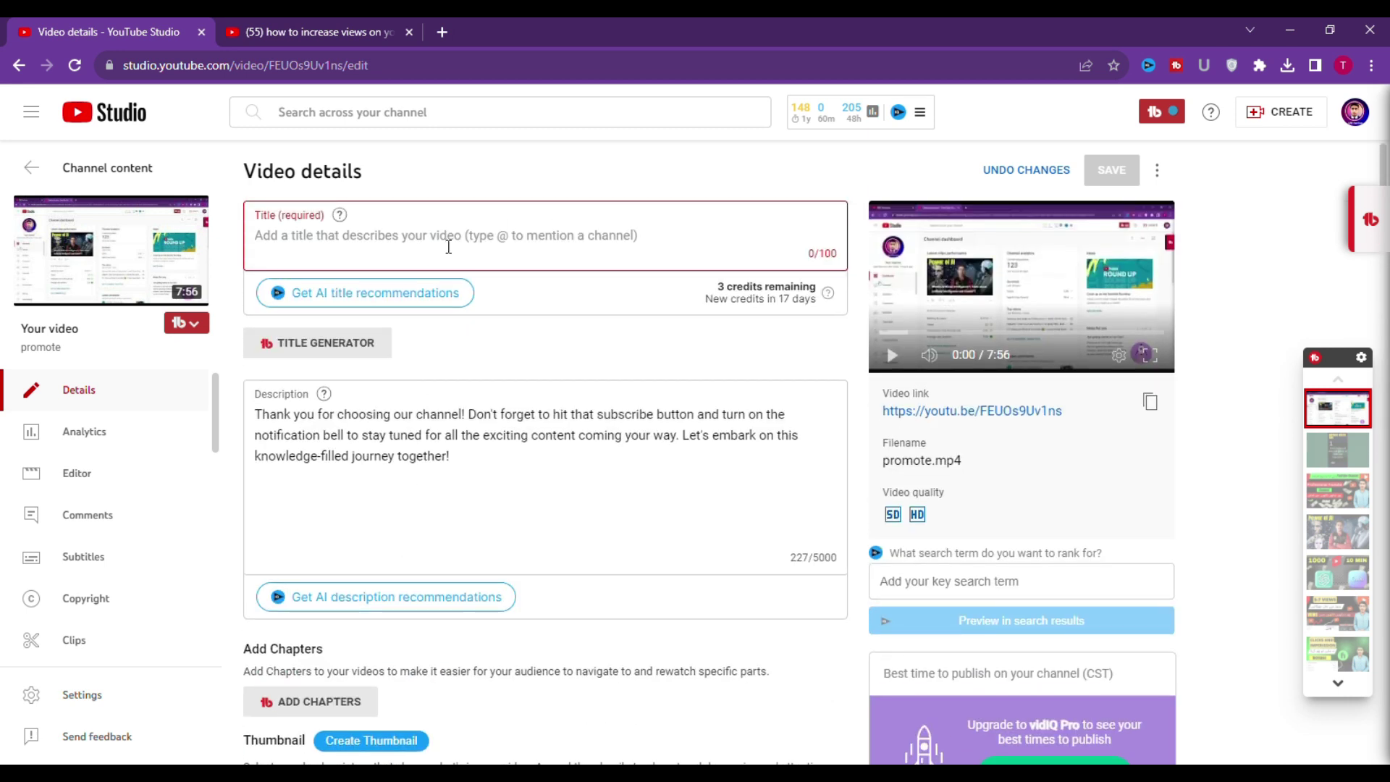
pyautogui.click(449, 247)
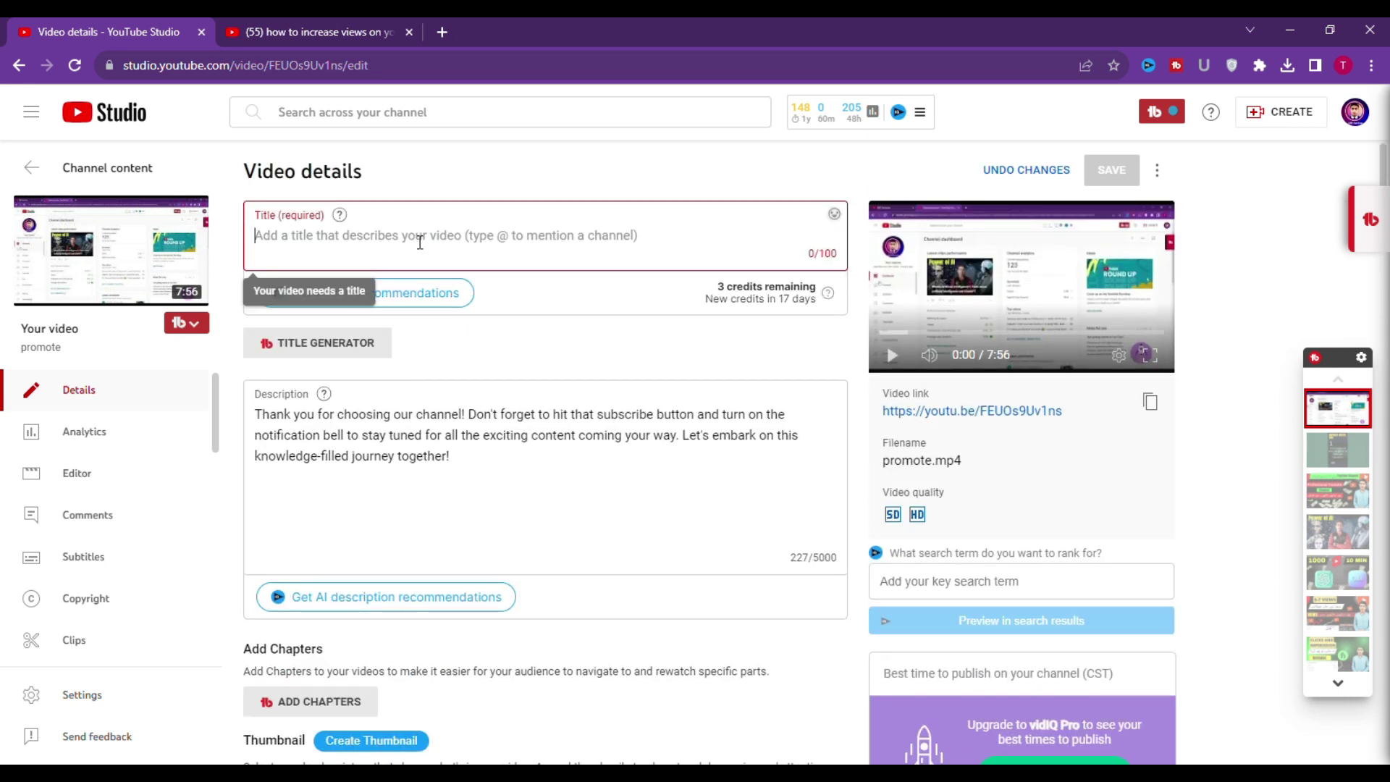
pyautogui.write('How to inv')
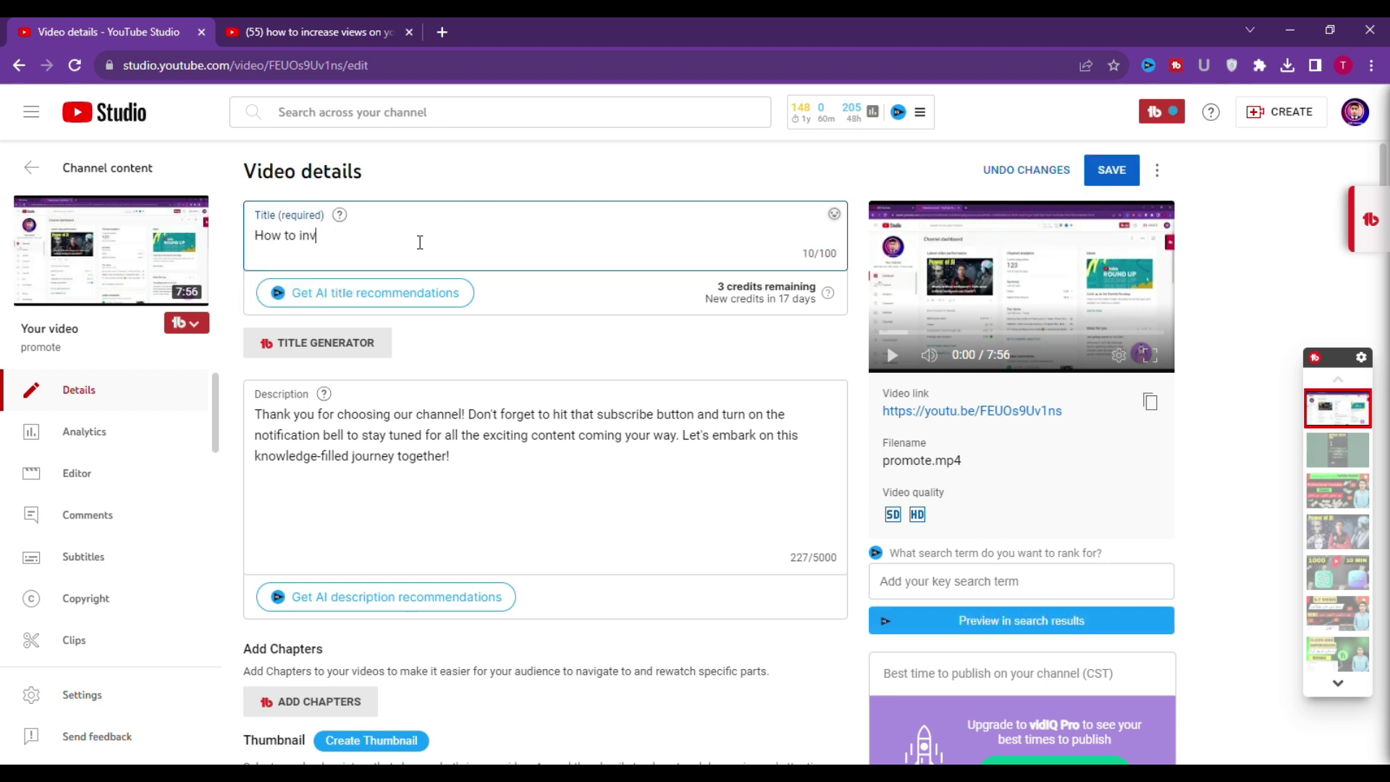
pyautogui.press('BackSpace')
pyautogui.press('BackSpace')
pyautogui.write('get more views on youtube')
# Examine the video's tags, the vidIQ and TubeBuddy recommended tags, and the vidIQ SEO score and checklist.
pyautogui.scroll(-20, 455, 275)
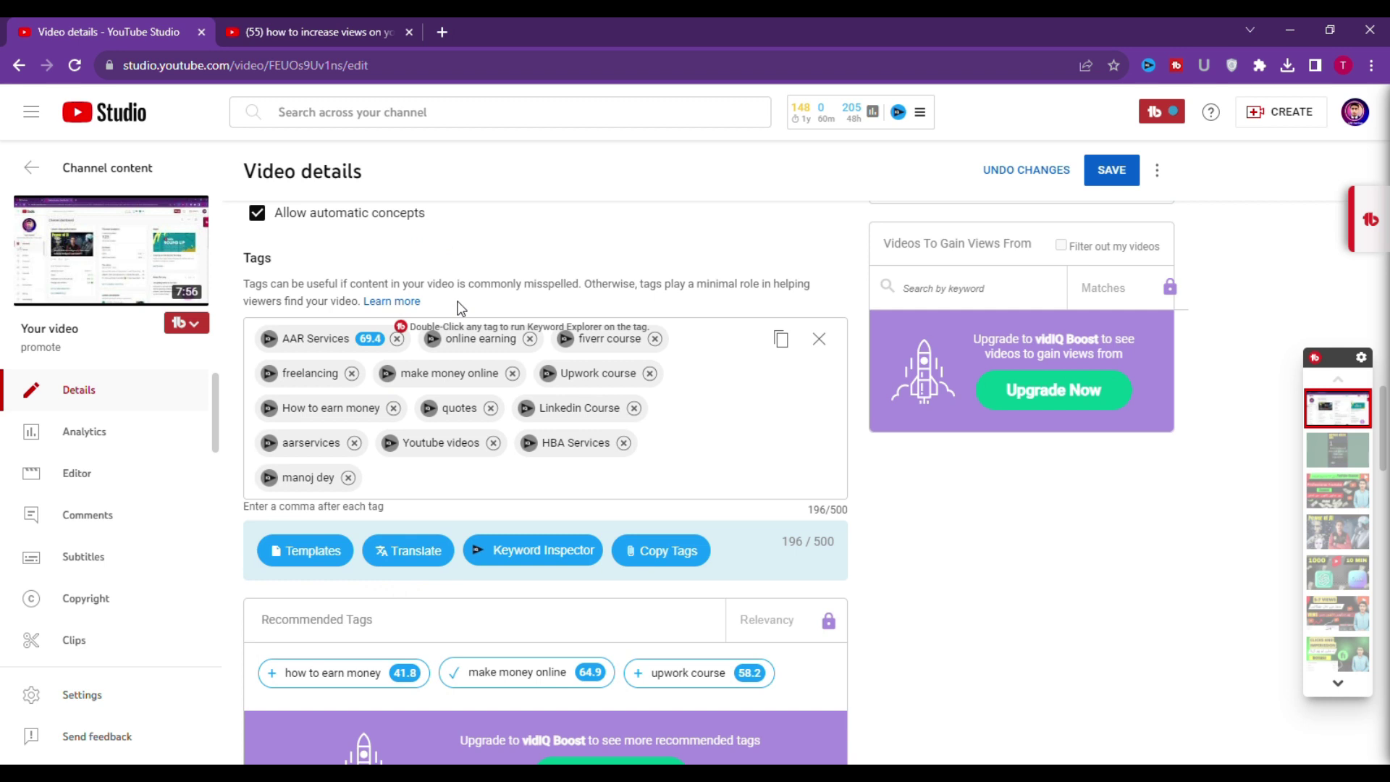
pyautogui.scroll(-10, 460, 308)
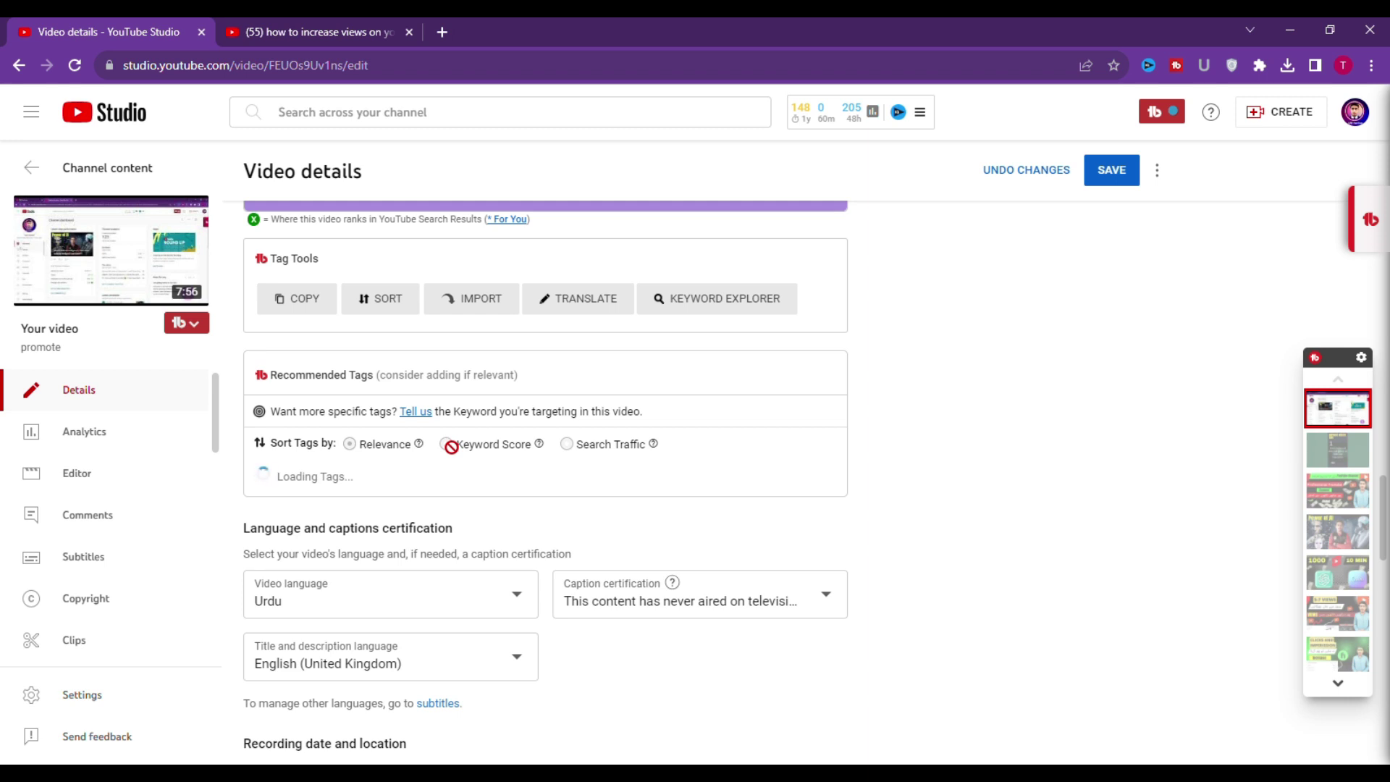
pyautogui.scroll(8, 333, 486)
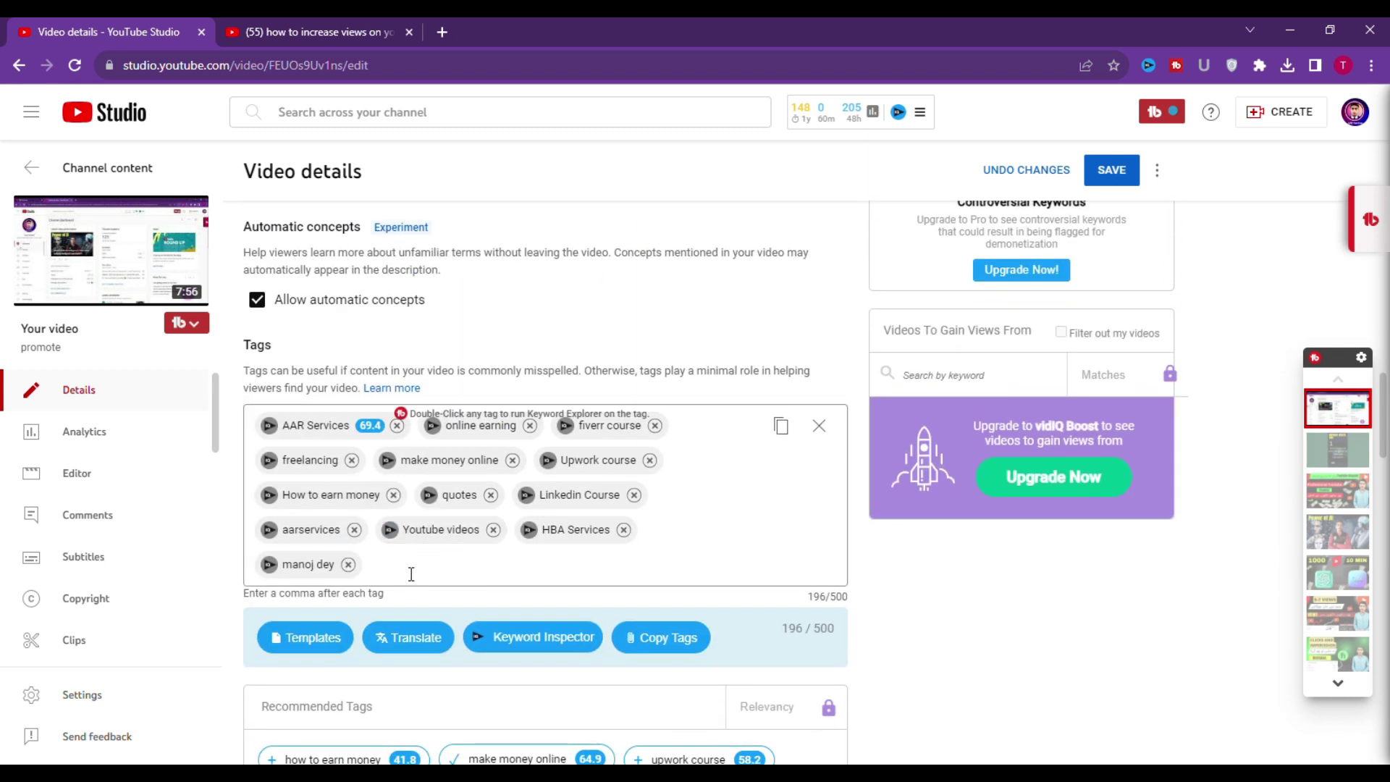
pyautogui.scroll(10, 434, 579)
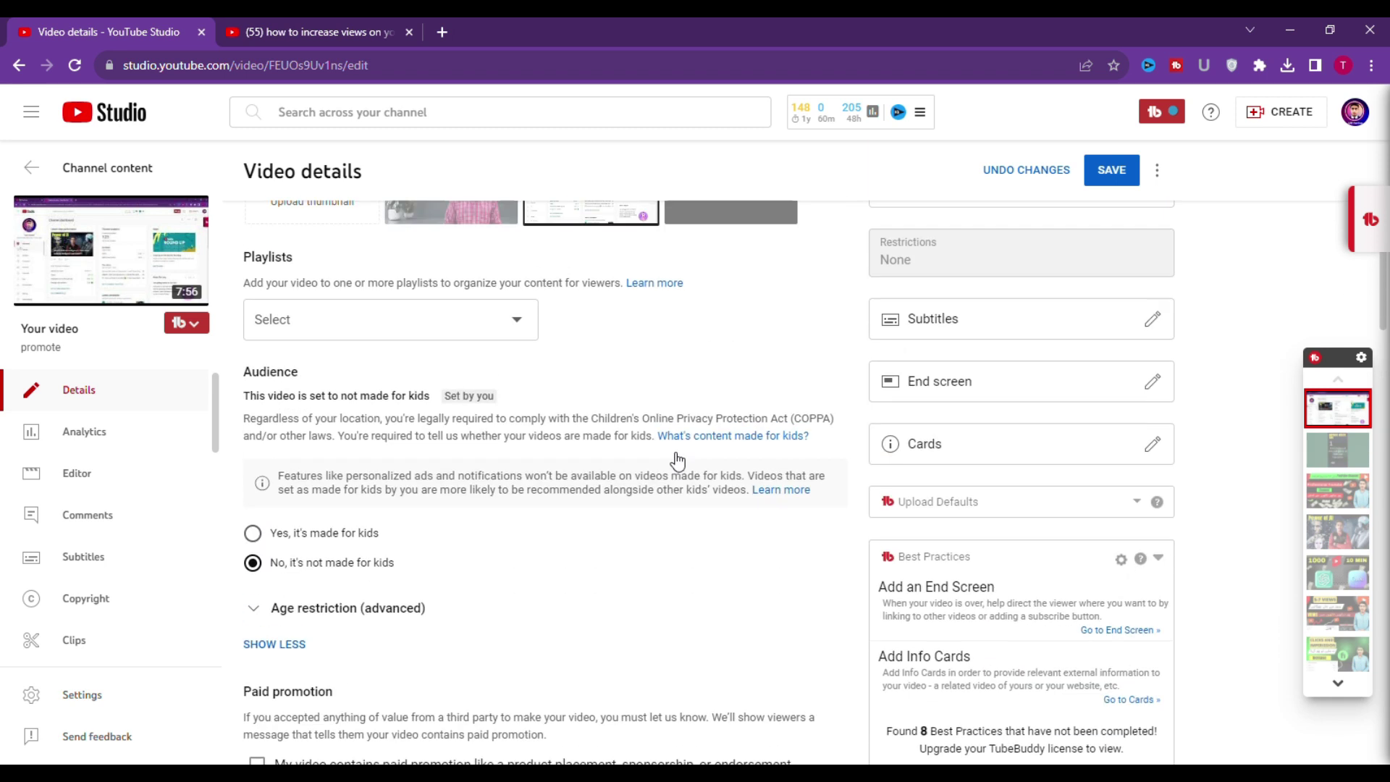
pyautogui.scroll(-5, 673, 463)
pyautogui.scroll(-3, 724, 485)
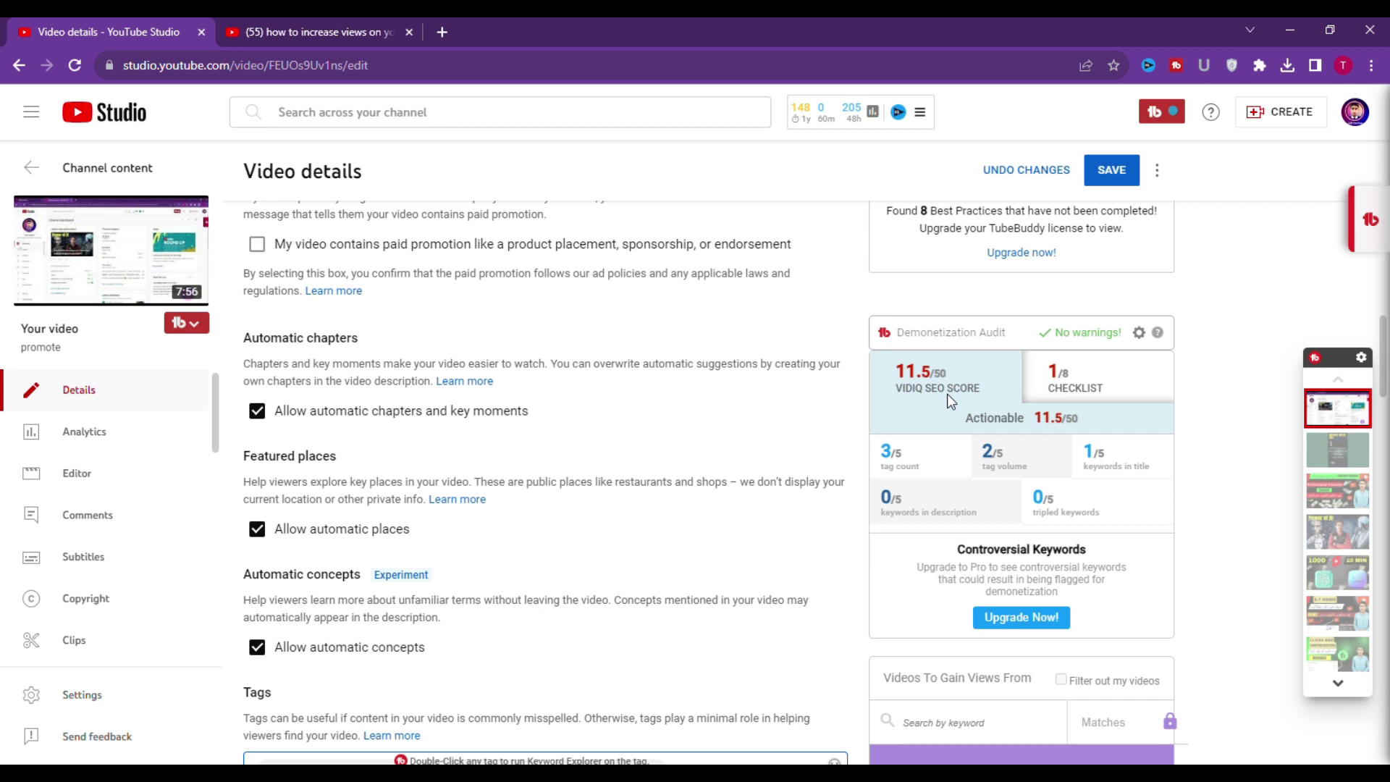
pyautogui.scroll(-1, 947, 394)
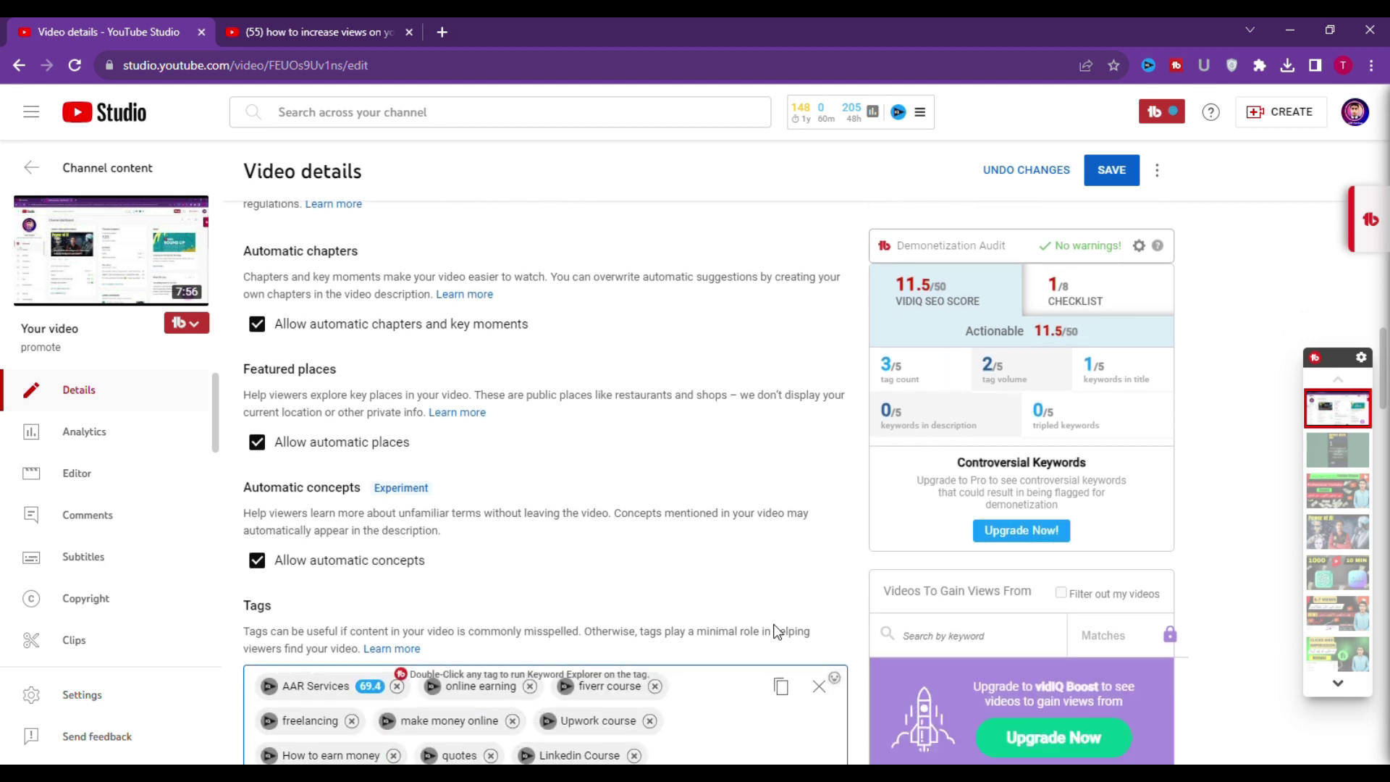
pyautogui.scroll(1, 773, 632)
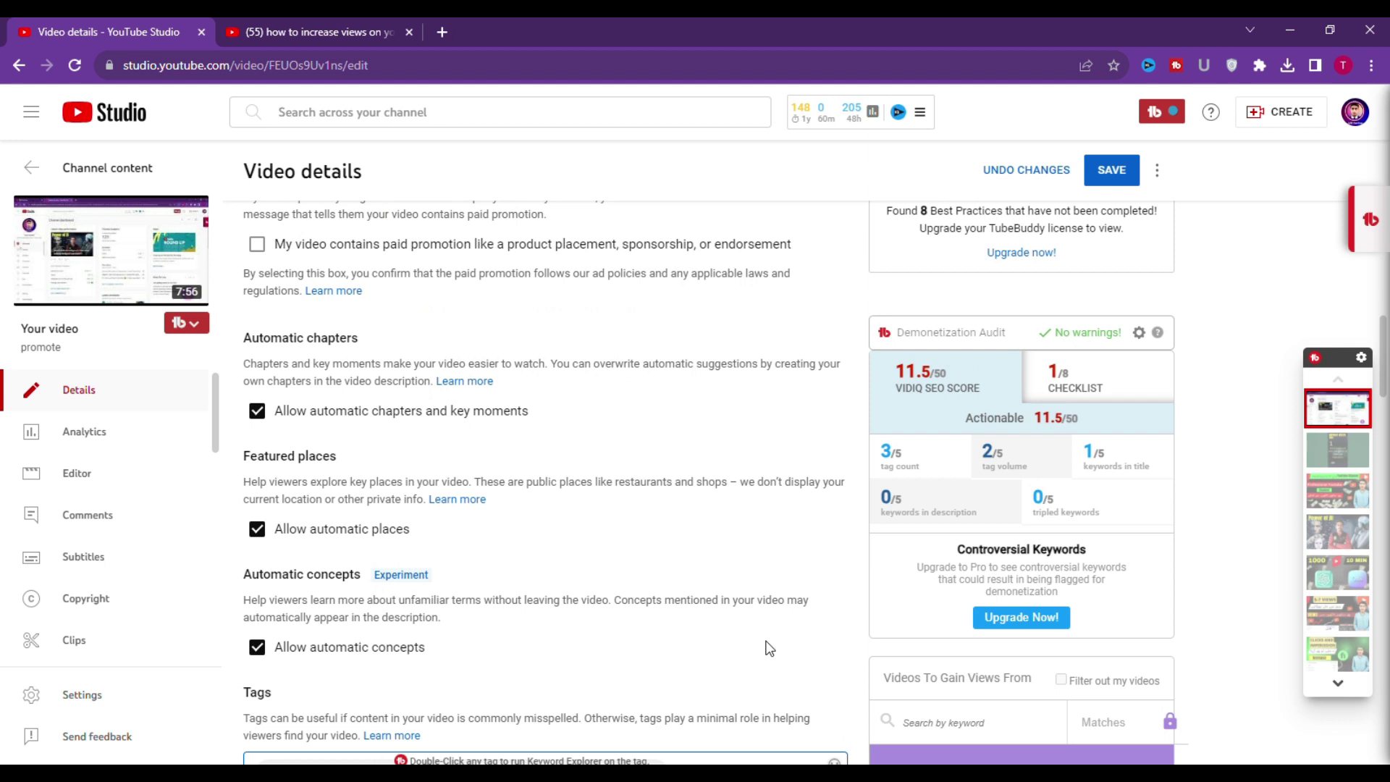
pyautogui.scroll(-6, 768, 645)
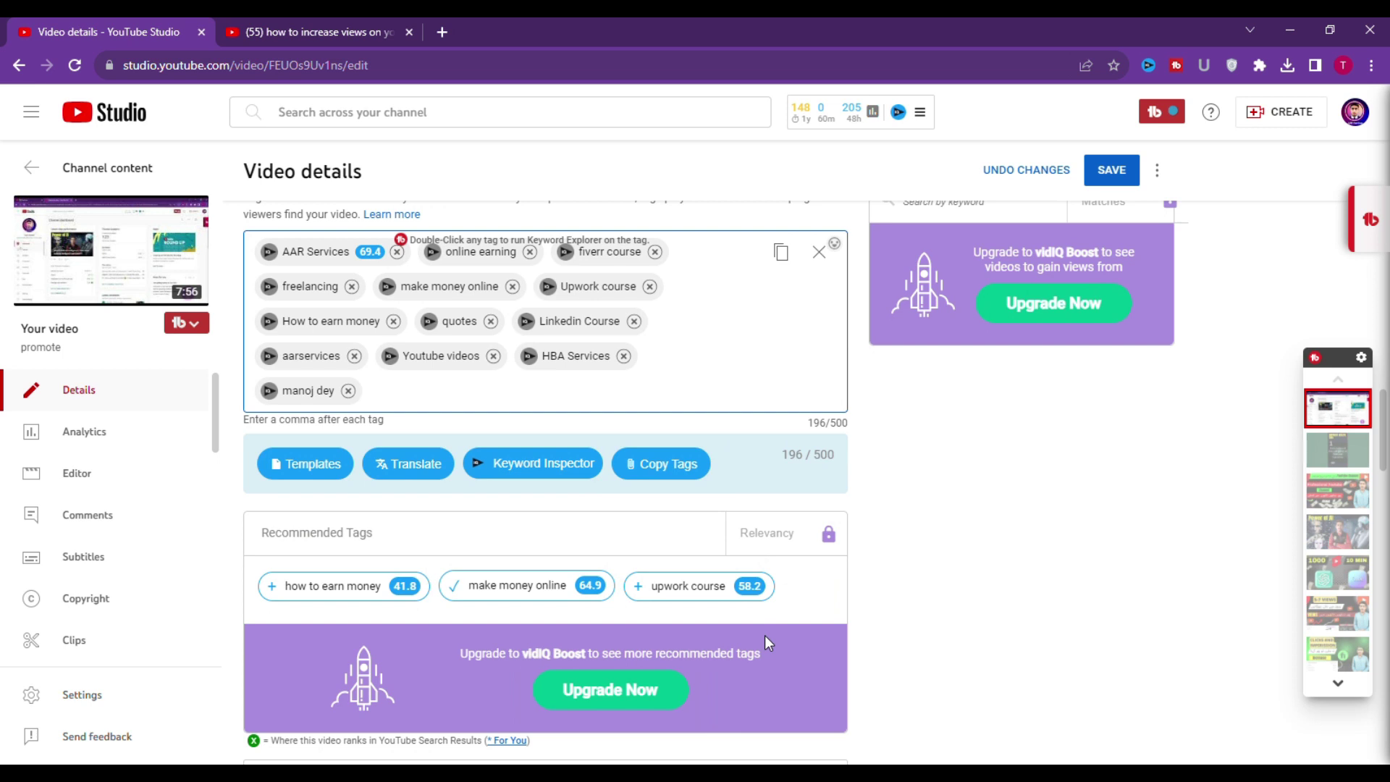
# Switch to YouTube, go to your own channel page and open the video "How To Increase Impressions and Clicks on Fiverr GIg".
pyautogui.click(442, 29)
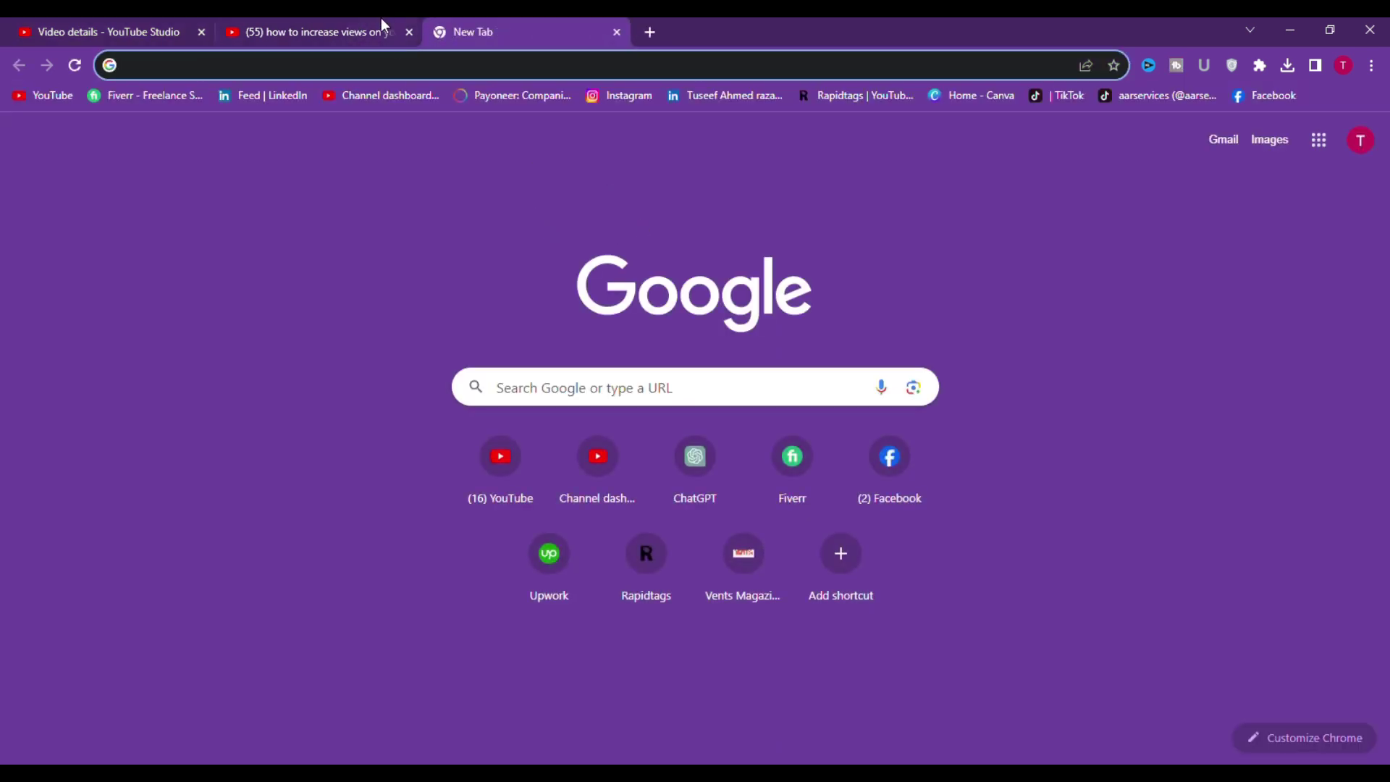
pyautogui.click(333, 32)
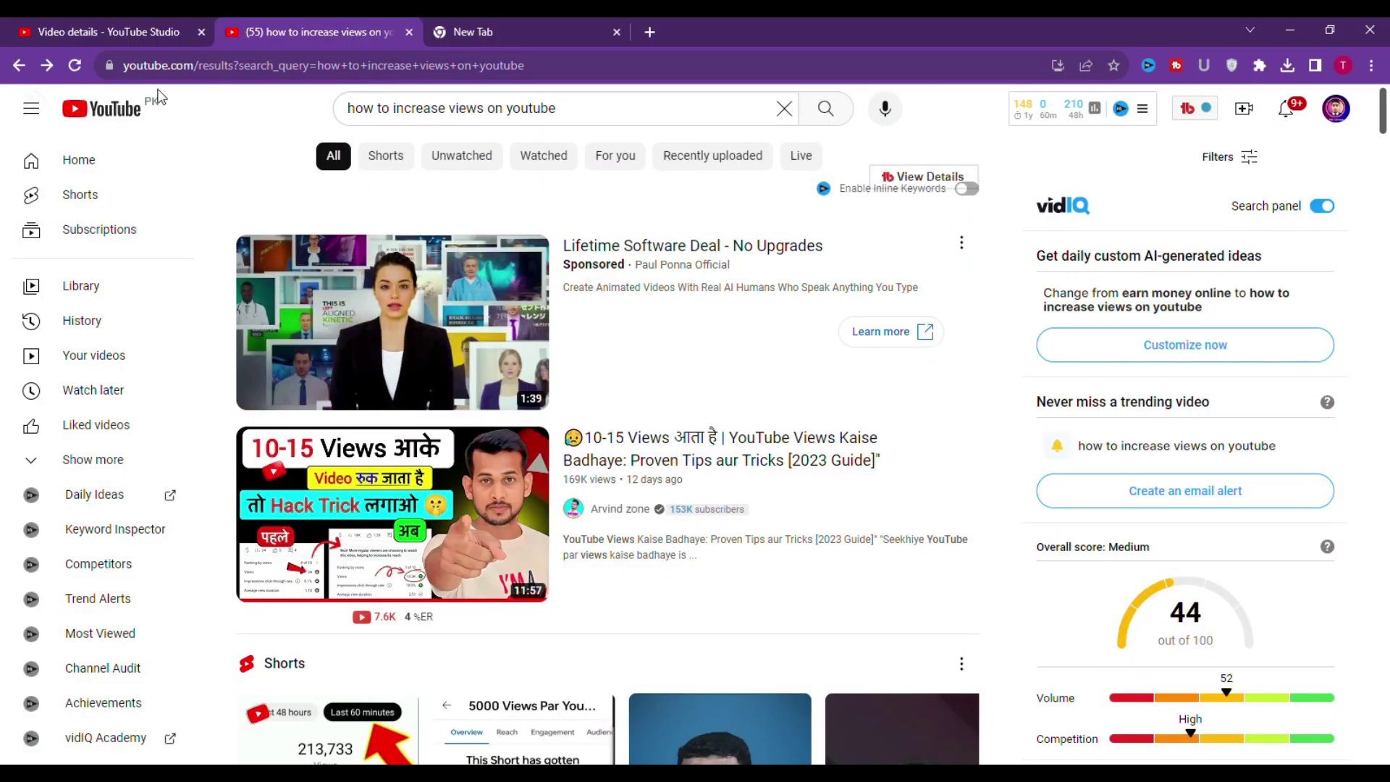
pyautogui.click(4, 66)
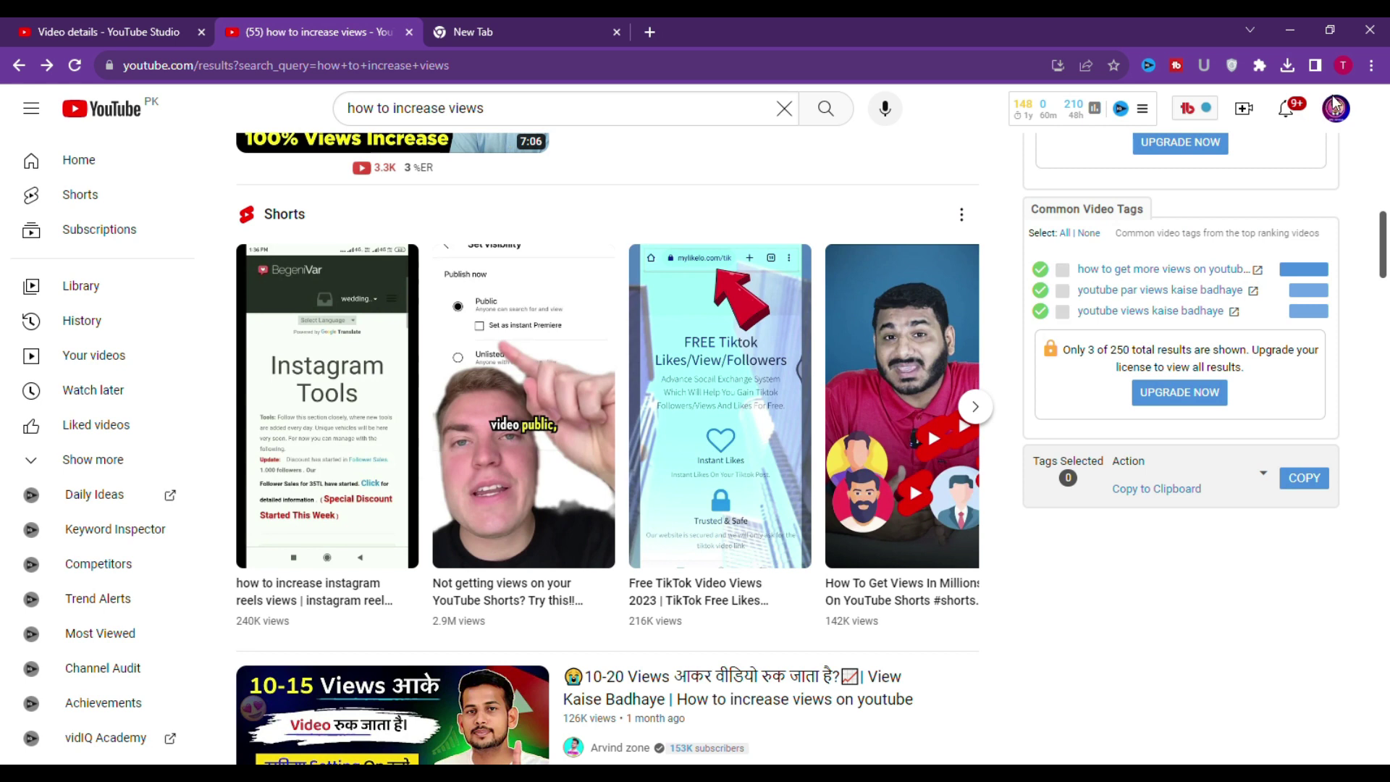
pyautogui.click(1339, 101)
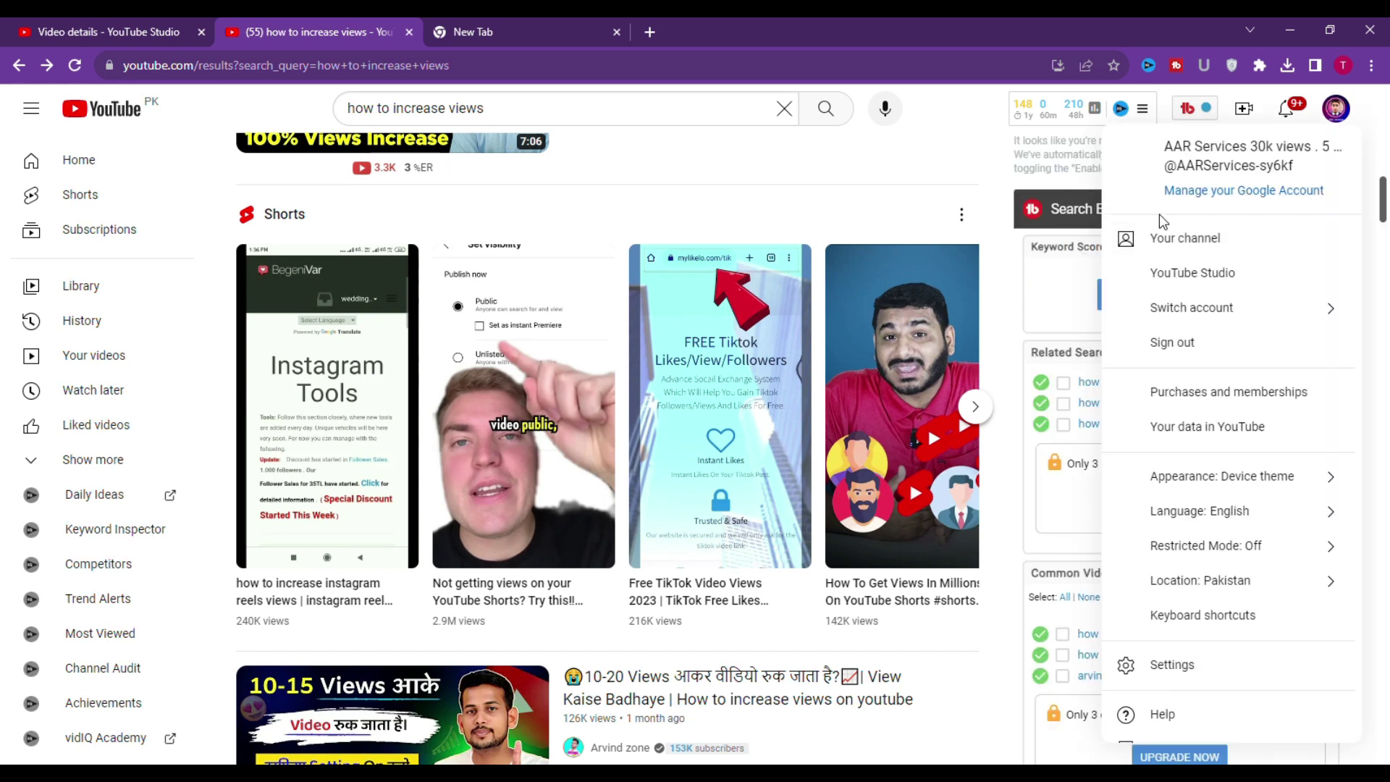
pyautogui.click(1167, 233)
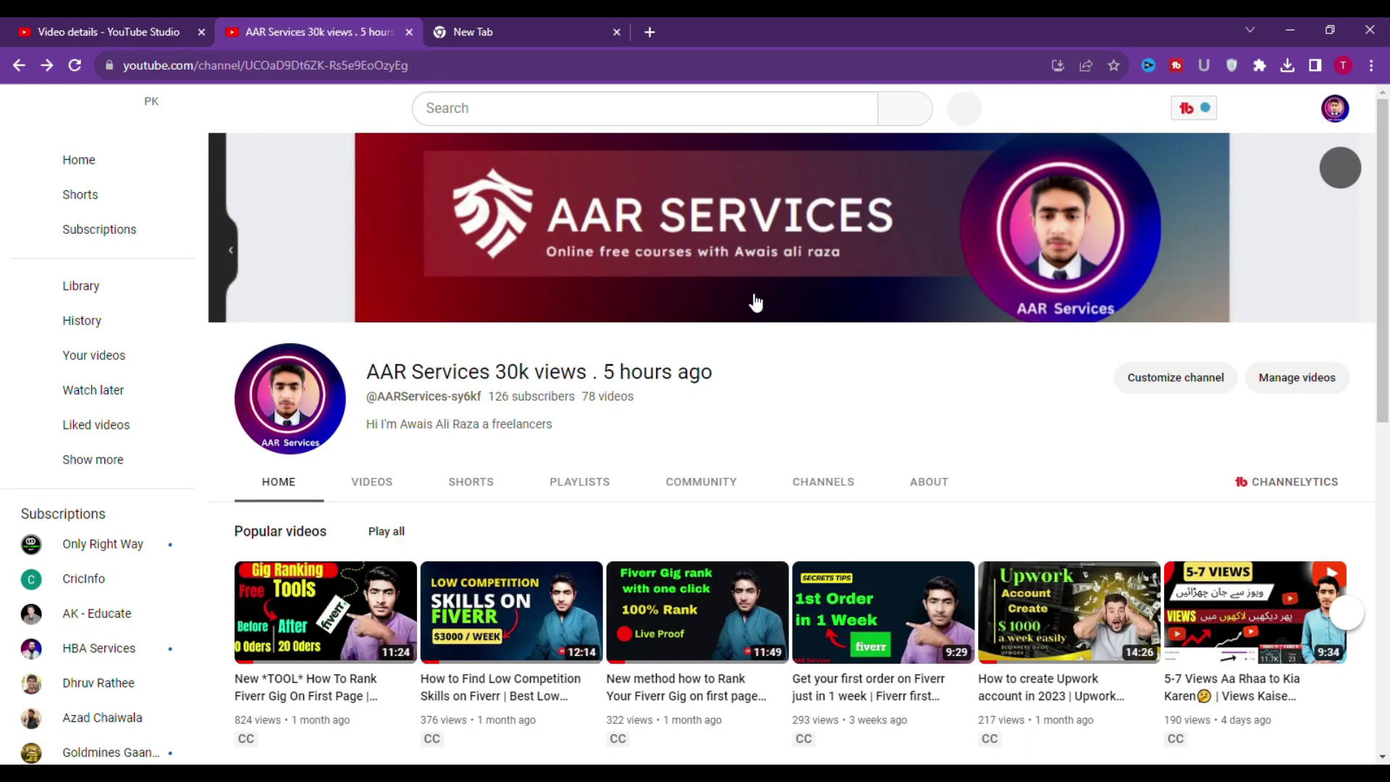
pyautogui.scroll(-7, 724, 318)
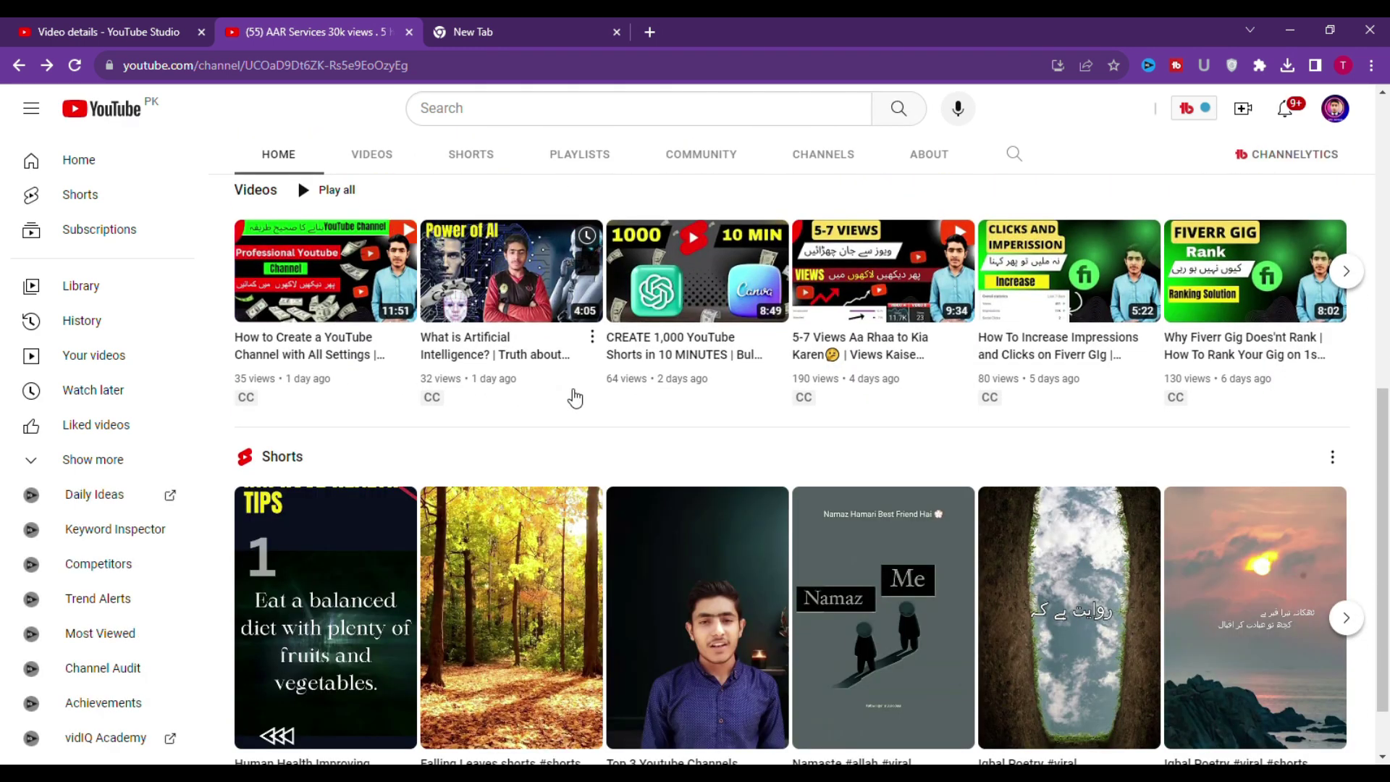
pyautogui.click(832, 290)
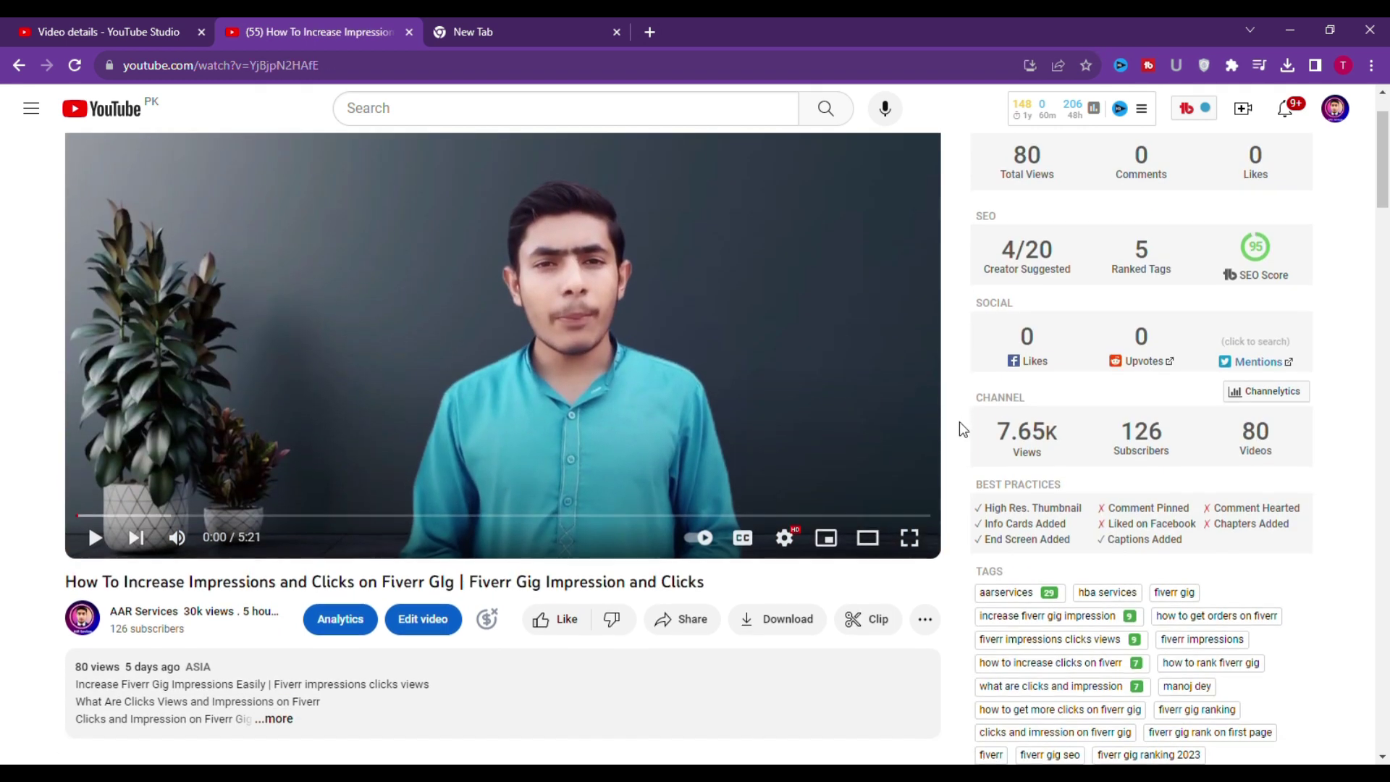
# Review the video's TubeBuddy SEO score, ranked tags, best practices and tag list in Videolytics.
pyautogui.scroll(-1, 958, 453)
pyautogui.scroll(2, 957, 458)
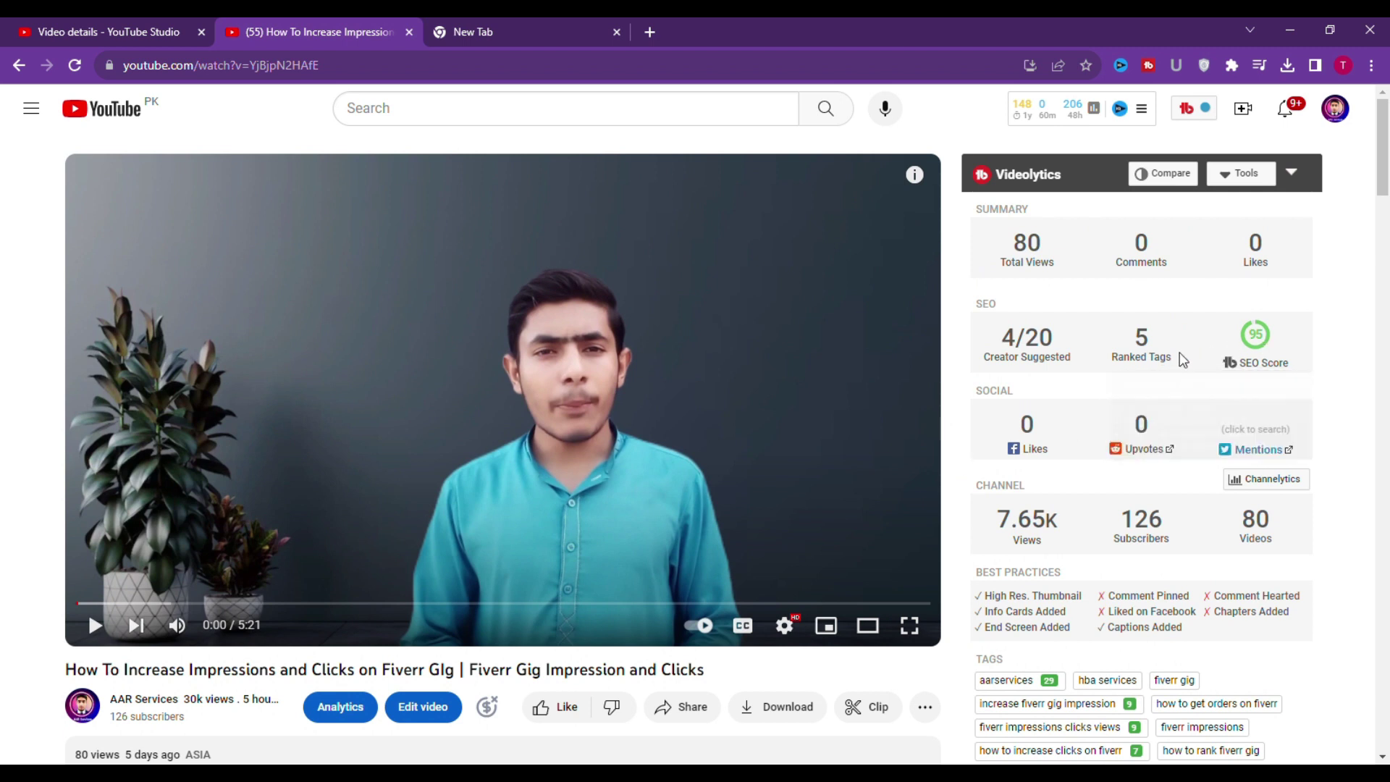
pyautogui.moveTo(1168, 349)
pyautogui.scroll(-2, 967, 486)
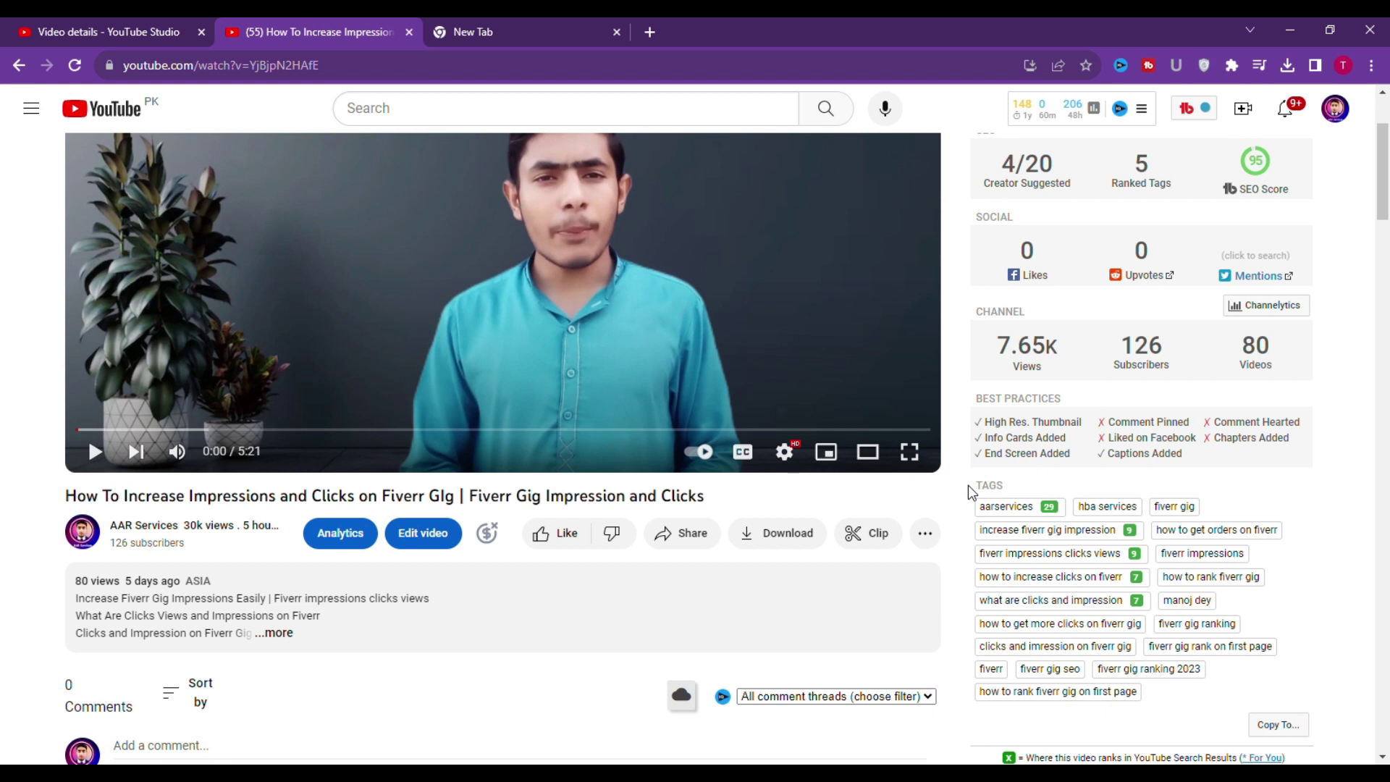